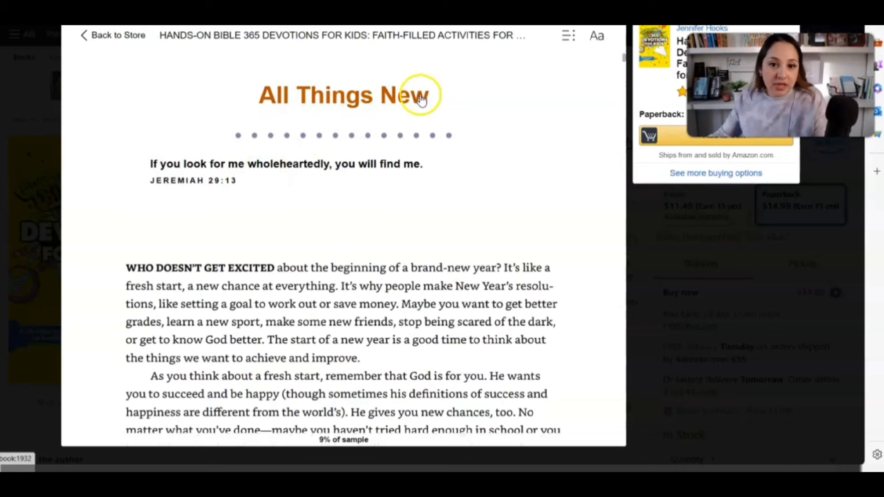
Step: Examine the January 1 devotion "All Things New" in the Hands-On Bible sample, including its Do, Pray and Read sections
{"action": "scroll", "coordinate": [442, 96], "scroll_direction": "down", "scroll_amount": 2}
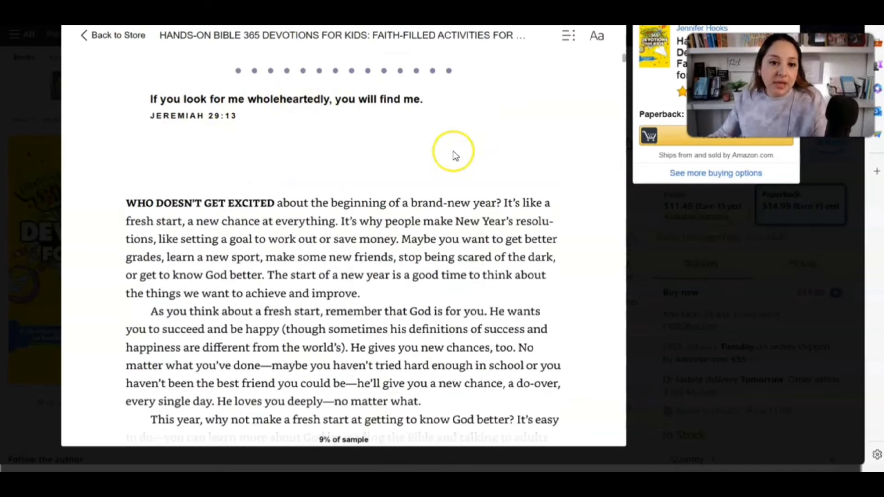
{"action": "scroll", "coordinate": [451, 153], "scroll_direction": "down", "scroll_amount": 4}
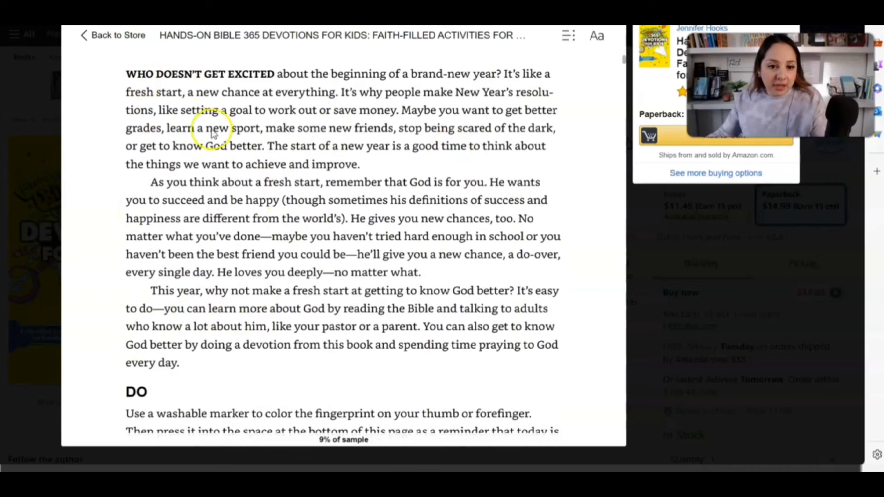
{"action": "scroll", "coordinate": [416, 168], "scroll_direction": "down", "scroll_amount": 2}
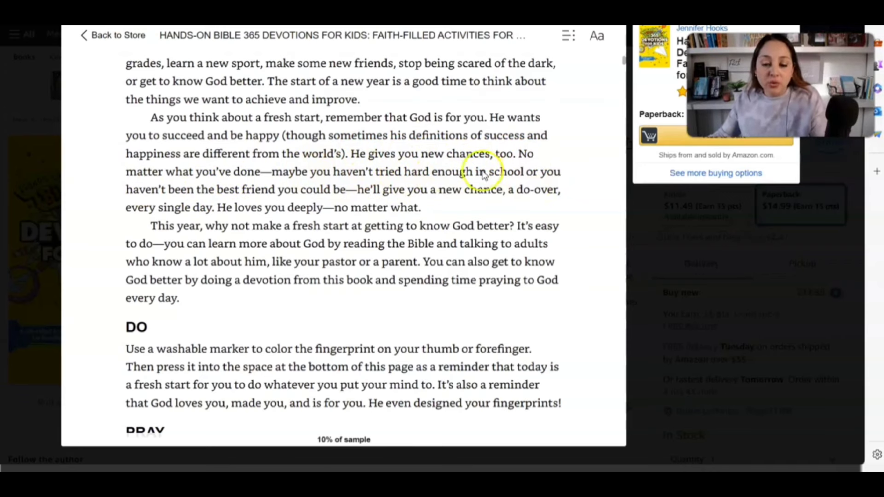
{"action": "scroll", "coordinate": [366, 226], "scroll_direction": "down", "scroll_amount": 3}
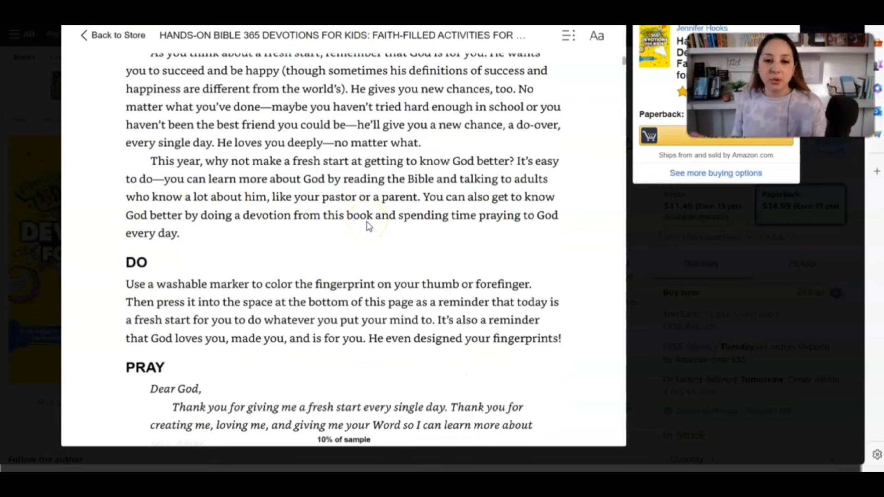
{"action": "scroll", "coordinate": [315, 221], "scroll_direction": "down", "scroll_amount": 6}
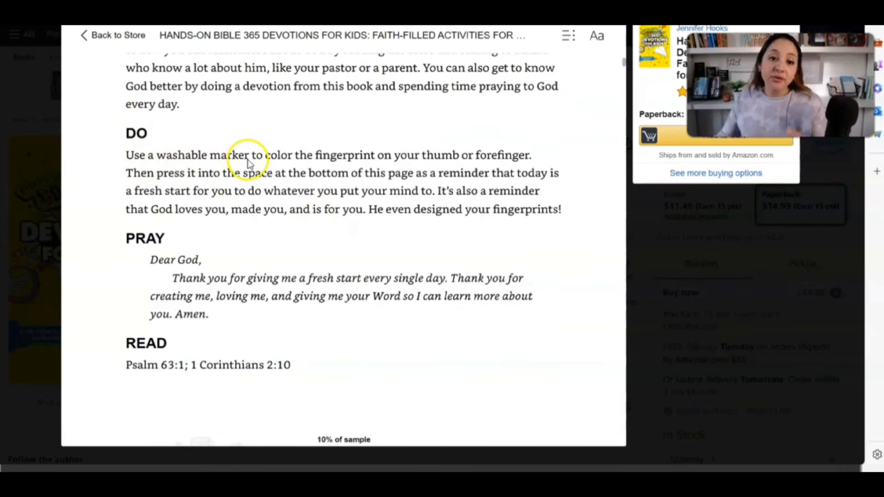
{"action": "scroll", "coordinate": [269, 157], "scroll_direction": "down", "scroll_amount": 3}
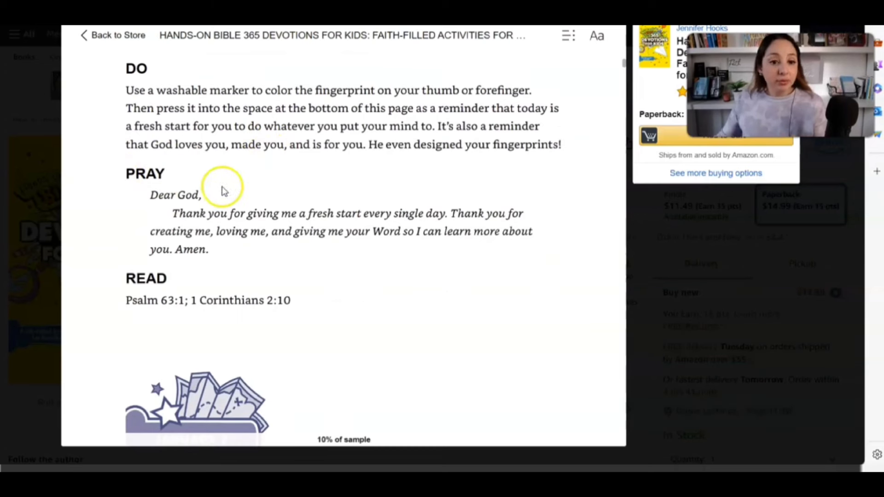
{"action": "scroll", "coordinate": [382, 234], "scroll_direction": "down", "scroll_amount": 3}
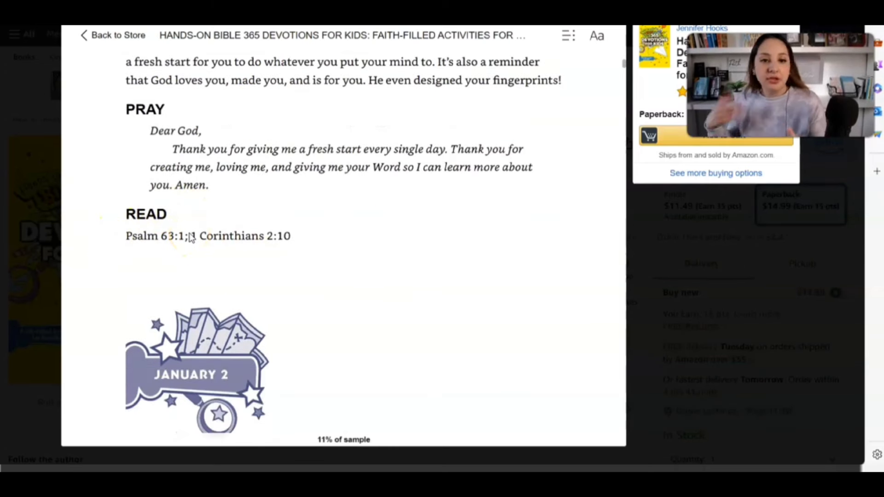
{"action": "scroll", "coordinate": [191, 237], "scroll_direction": "up", "scroll_amount": 15}
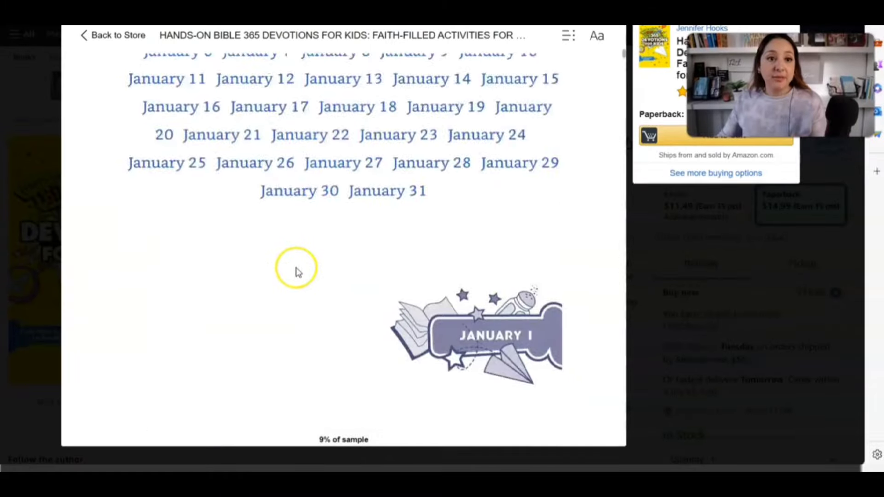
Step: Close the Hands-On Bible sample and open the sample of "5-Minute Family Devotional" from its product page
{"action": "key", "text": "Escape"}
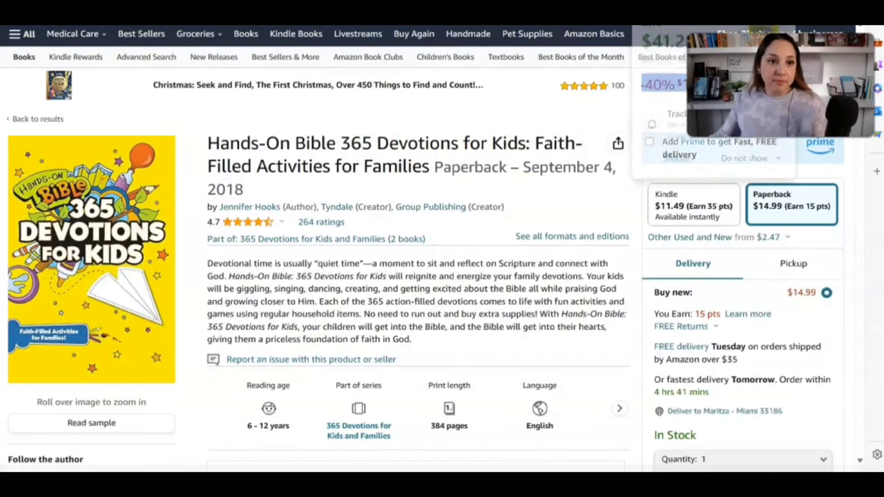
{"action": "key", "text": "alt+Left"}
{"action": "left_click", "coordinate": [799, 276]}
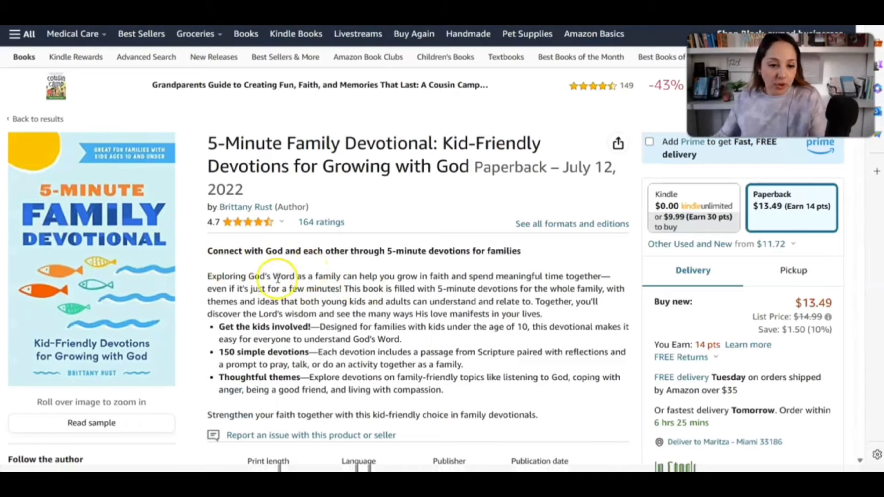
{"action": "scroll", "coordinate": [276, 279], "scroll_direction": "down", "scroll_amount": 3}
{"action": "left_click", "coordinate": [87, 281]}
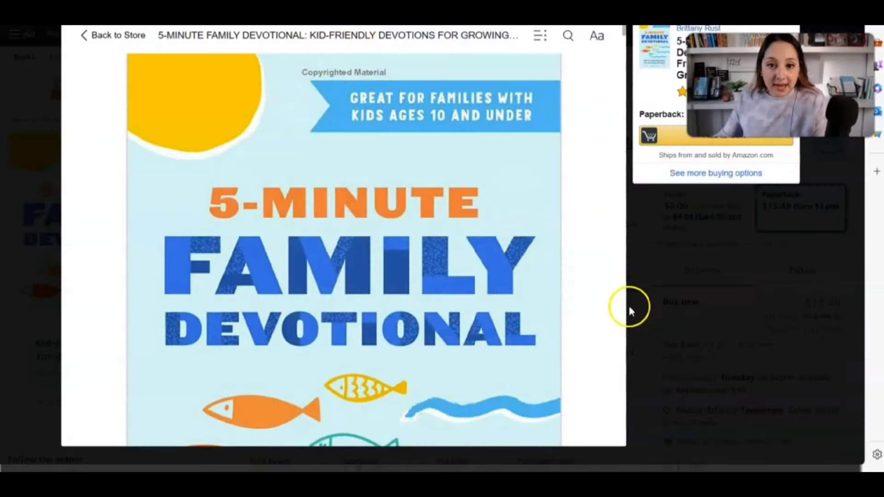
Step: Skim the sample's cover, title pages, table of contents and introduction through to "How to Use This Devotional"
{"action": "scroll", "coordinate": [544, 301], "scroll_direction": "down", "scroll_amount": 2}
{"action": "scroll", "coordinate": [546, 302], "scroll_direction": "down", "scroll_amount": 10}
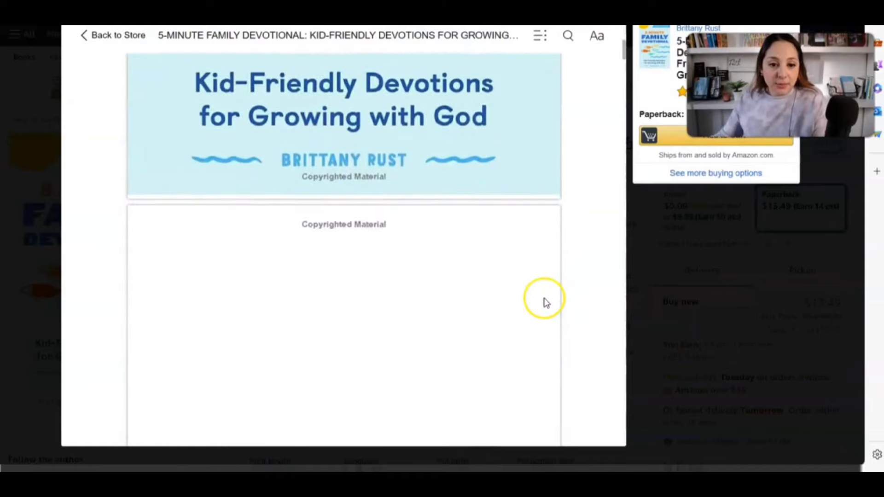
{"action": "scroll", "coordinate": [546, 302], "scroll_direction": "down", "scroll_amount": 12}
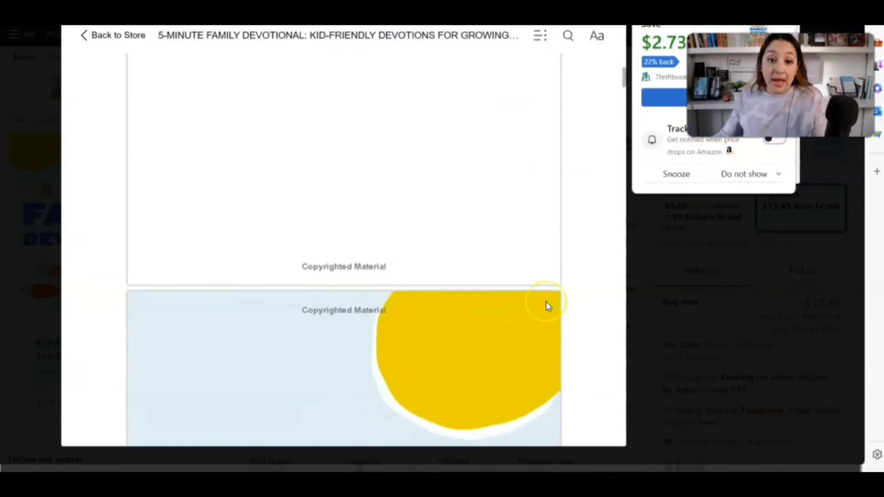
{"action": "scroll", "coordinate": [546, 306], "scroll_direction": "down", "scroll_amount": 12}
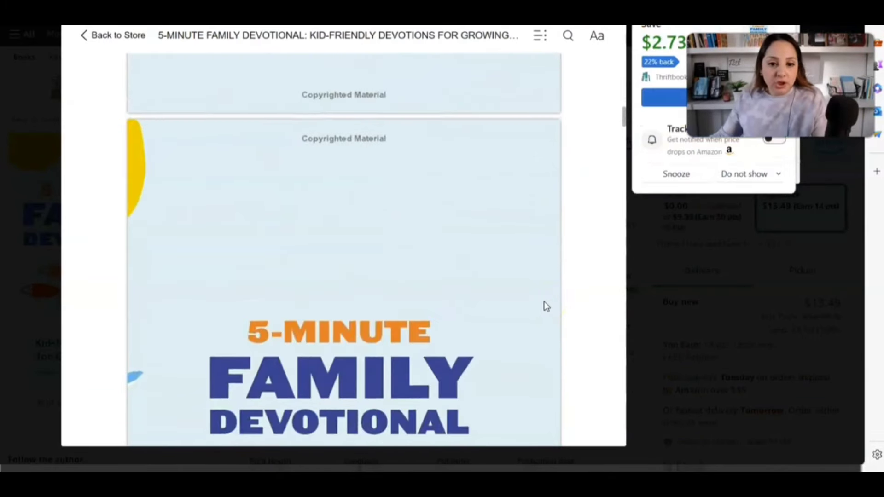
{"action": "scroll", "coordinate": [546, 307], "scroll_direction": "down", "scroll_amount": 12}
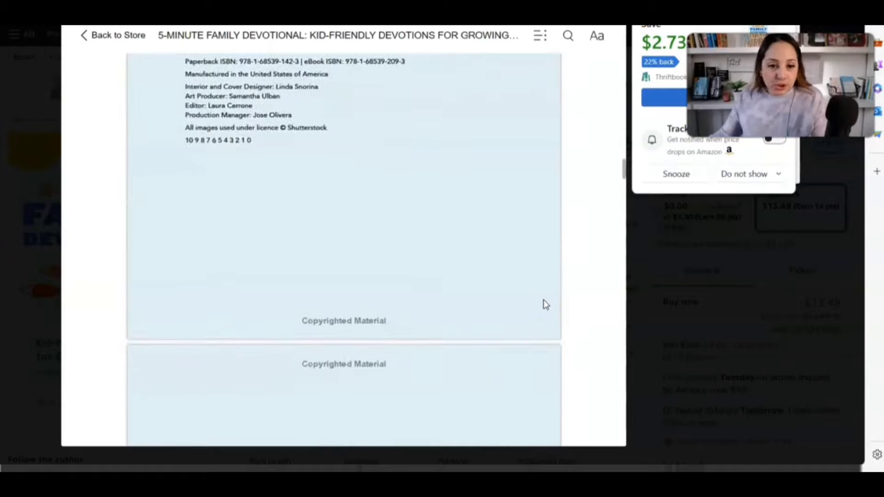
{"action": "scroll", "coordinate": [545, 305], "scroll_direction": "down", "scroll_amount": 12}
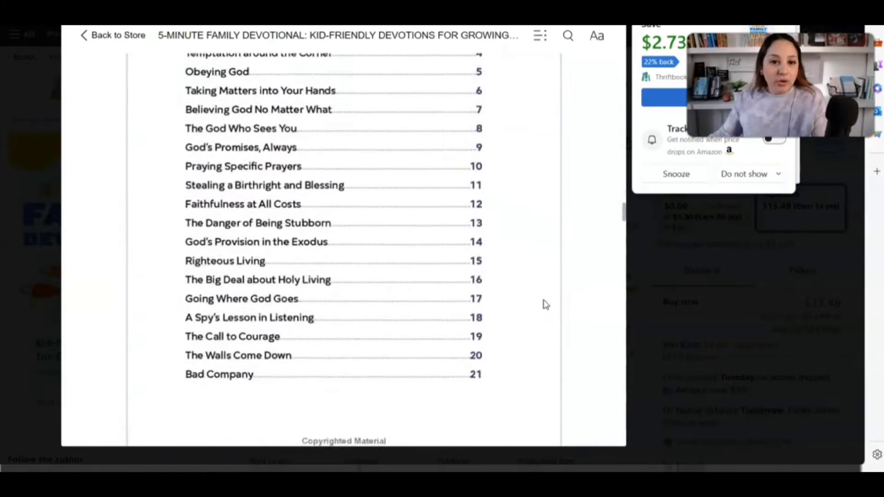
{"action": "scroll", "coordinate": [516, 282], "scroll_direction": "down", "scroll_amount": 12}
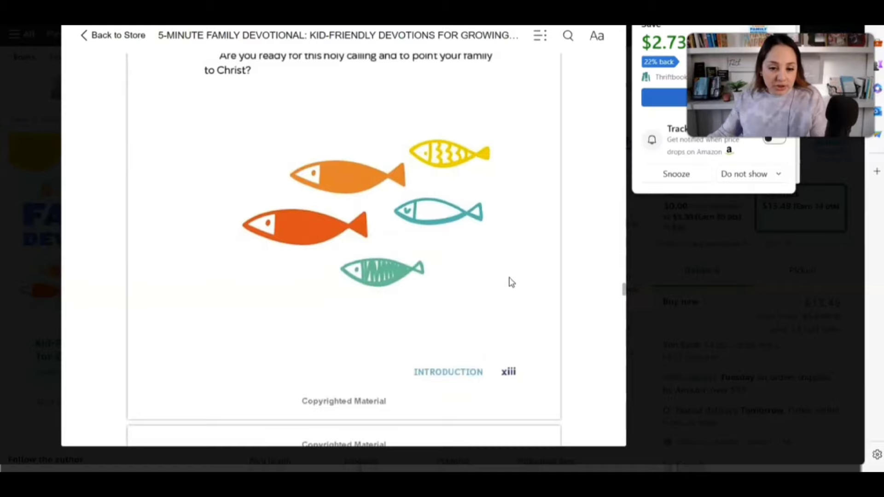
{"action": "scroll", "coordinate": [509, 281], "scroll_direction": "down", "scroll_amount": 10}
{"action": "scroll", "coordinate": [278, 265], "scroll_direction": "up", "scroll_amount": 4}
{"action": "left_click", "coordinate": [278, 265]}
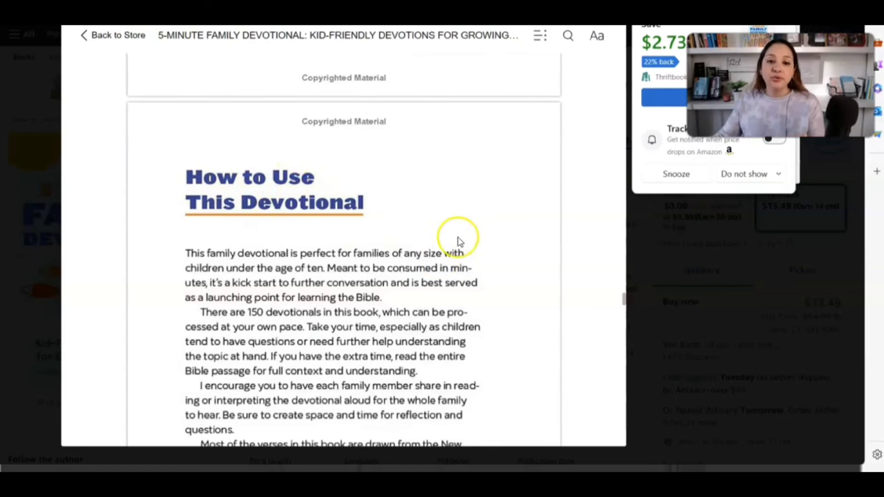
Step: Examine the usage guidance and the "Your Journey as a Family of Faith" page in the devotional sample
{"action": "scroll", "coordinate": [458, 238], "scroll_direction": "down", "scroll_amount": 7}
{"action": "scroll", "coordinate": [458, 239], "scroll_direction": "down", "scroll_amount": 8}
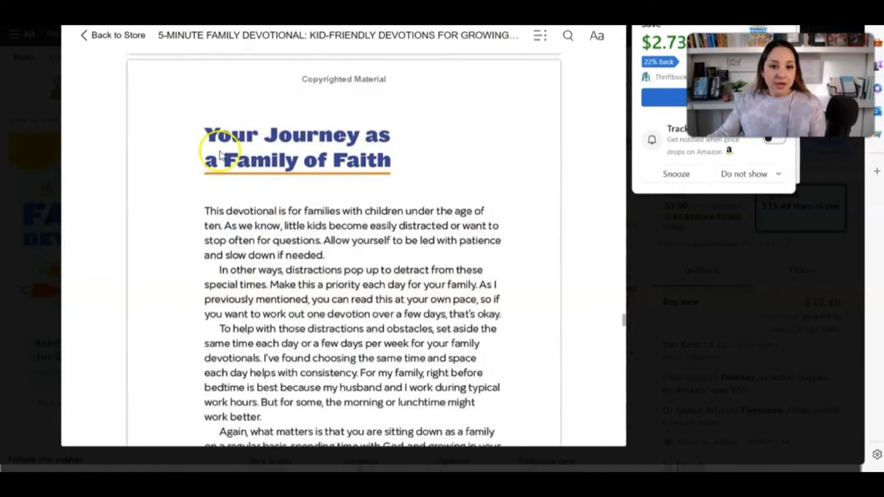
{"action": "scroll", "coordinate": [510, 295], "scroll_direction": "down", "scroll_amount": 3}
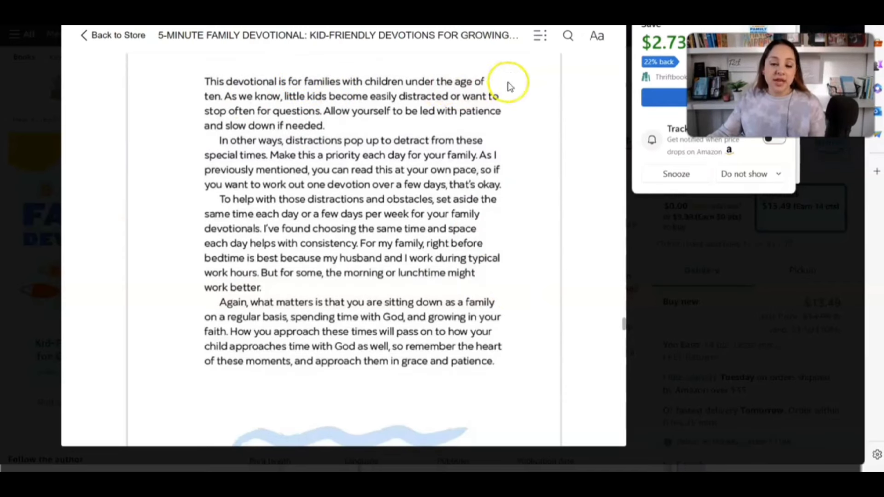
{"action": "scroll", "coordinate": [516, 265], "scroll_direction": "down", "scroll_amount": 10}
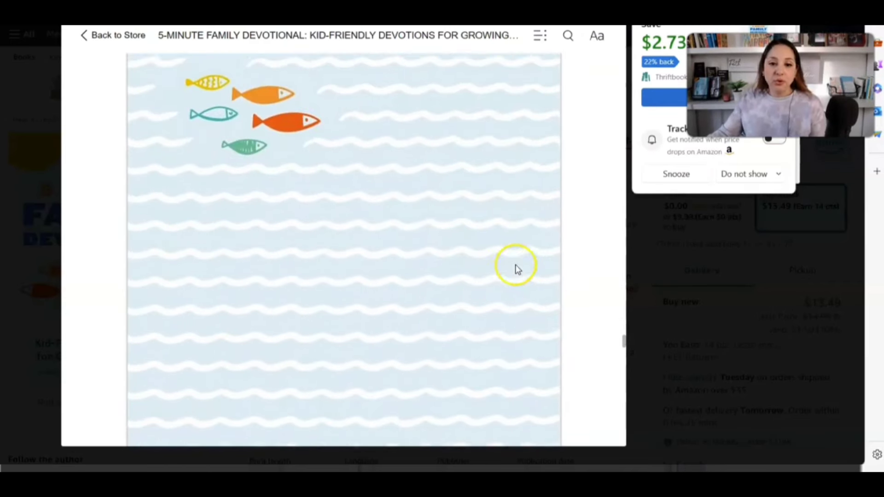
{"action": "scroll", "coordinate": [417, 356], "scroll_direction": "down", "scroll_amount": 10}
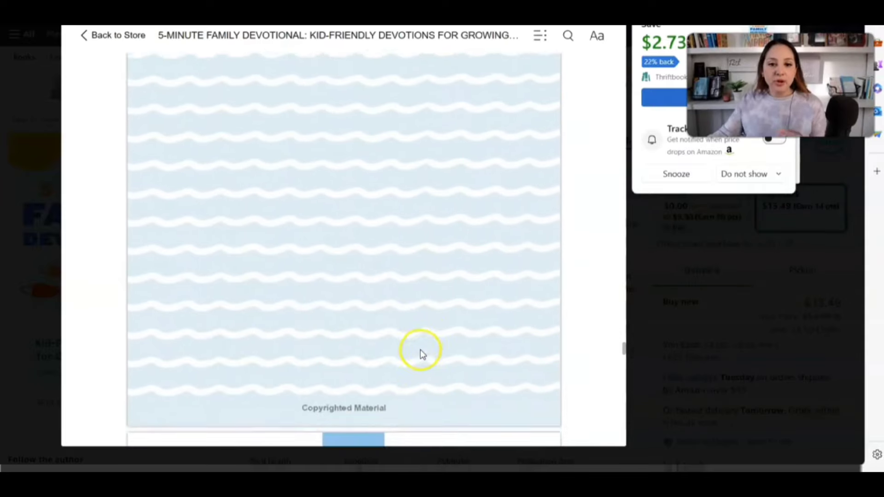
Step: Examine the Day 1 devotion "God's Design in Creation", from verse to closing prayer, and skim the following days' layout
{"action": "scroll", "coordinate": [417, 356], "scroll_direction": "up", "scroll_amount": 3}
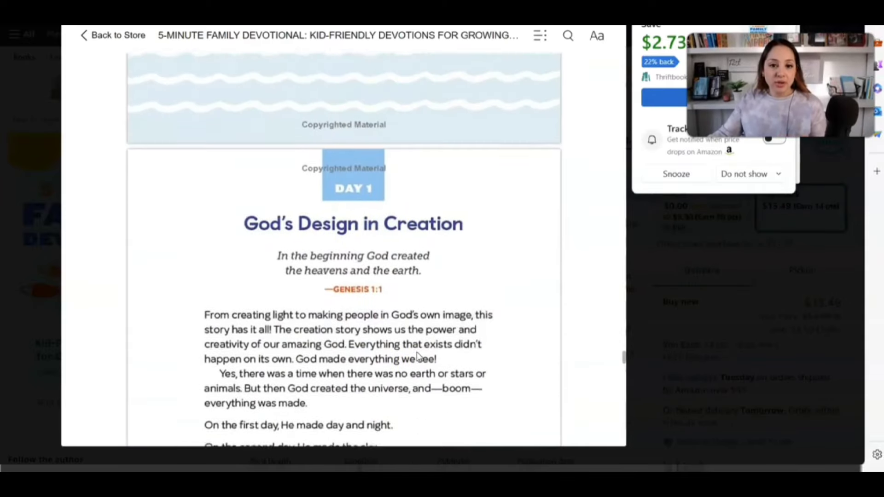
{"action": "scroll", "coordinate": [341, 264], "scroll_direction": "down", "scroll_amount": 5}
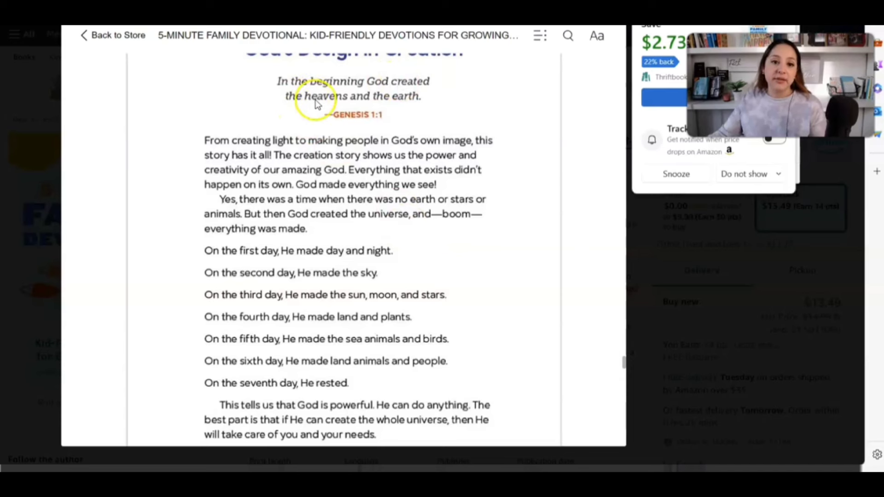
{"action": "scroll", "coordinate": [469, 185], "scroll_direction": "up", "scroll_amount": 2}
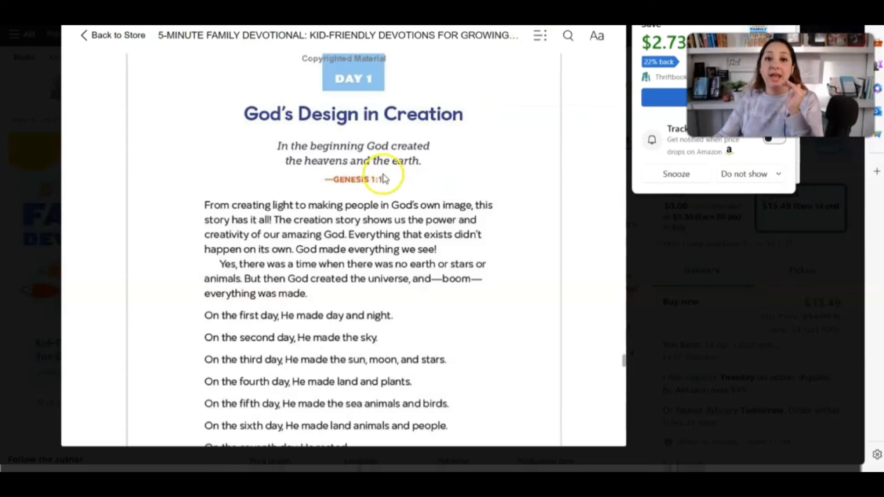
{"action": "scroll", "coordinate": [381, 173], "scroll_direction": "down", "scroll_amount": 2}
{"action": "scroll", "coordinate": [225, 172], "scroll_direction": "down", "scroll_amount": 4}
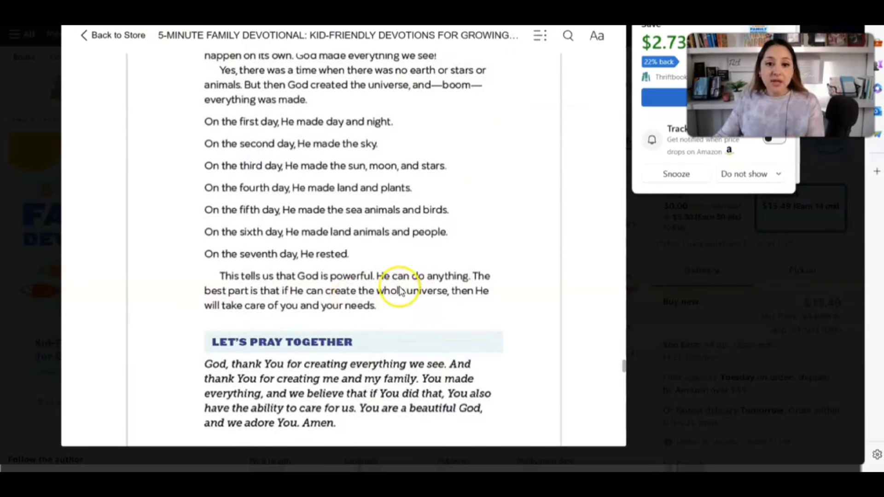
{"action": "scroll", "coordinate": [399, 291], "scroll_direction": "down", "scroll_amount": 4}
{"action": "scroll", "coordinate": [386, 222], "scroll_direction": "up", "scroll_amount": 10}
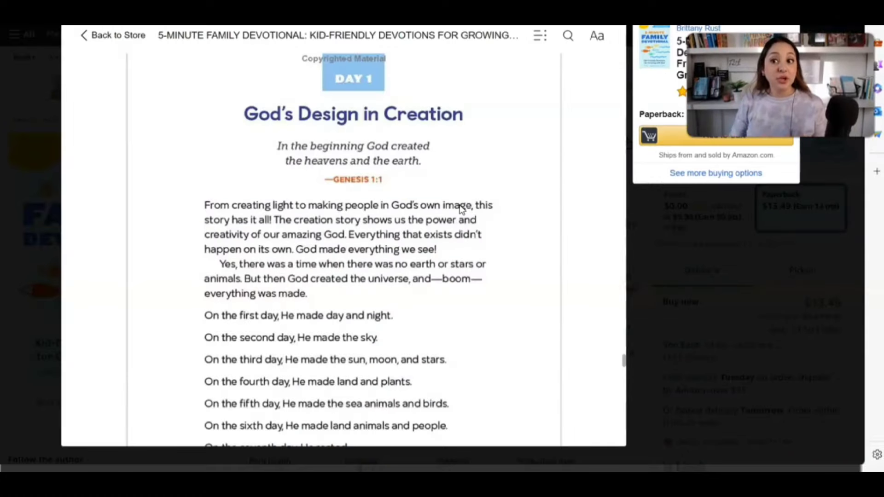
{"action": "scroll", "coordinate": [405, 167], "scroll_direction": "down", "scroll_amount": 20}
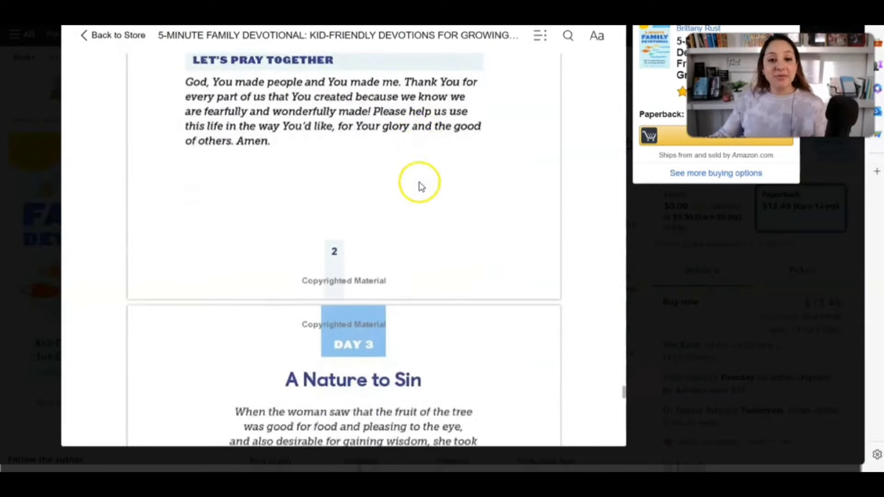
{"action": "scroll", "coordinate": [424, 187], "scroll_direction": "down", "scroll_amount": 15}
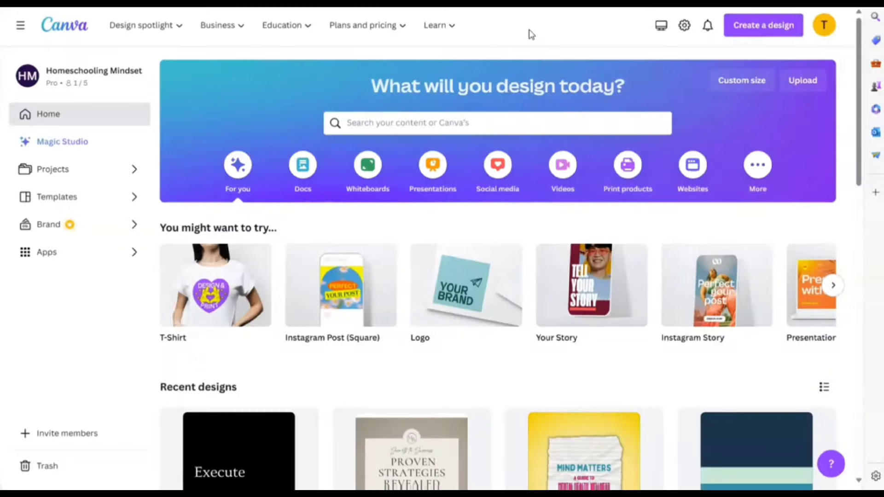
Step: Switch to Canva and create a new blank design with the custom size 5 × 8 in
{"action": "left_click", "coordinate": [780, 31]}
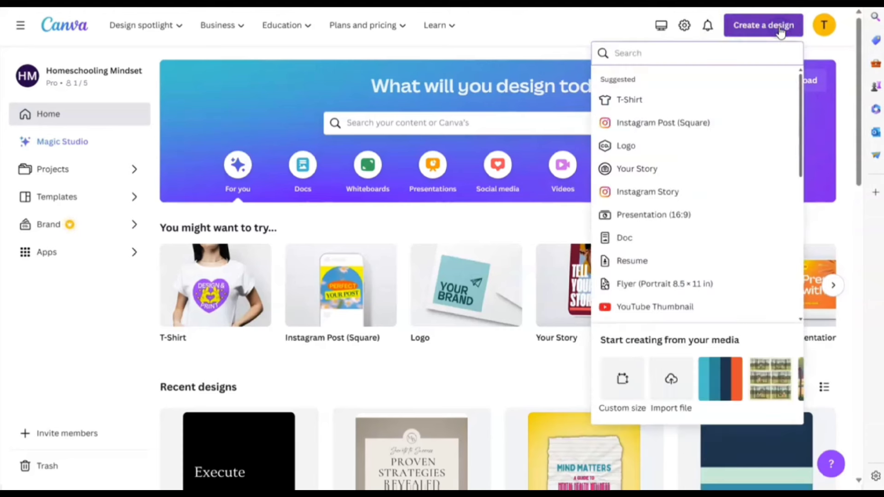
{"action": "left_click", "coordinate": [622, 376]}
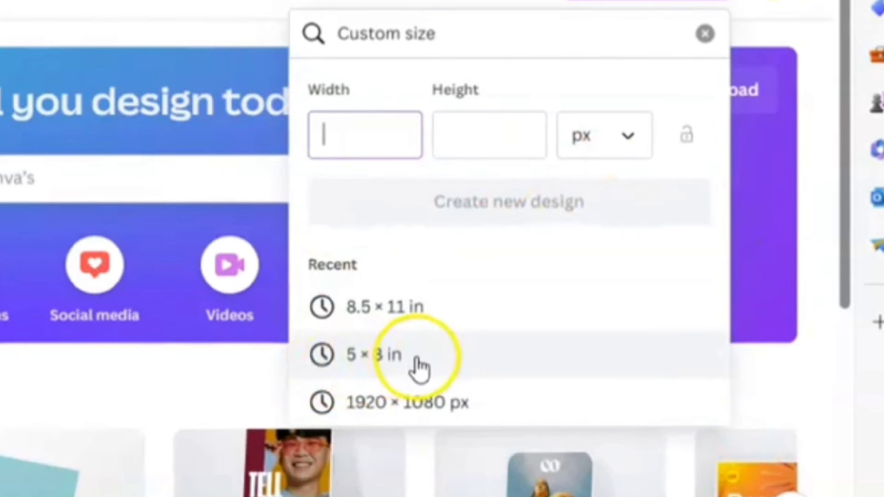
{"action": "left_click", "coordinate": [395, 363]}
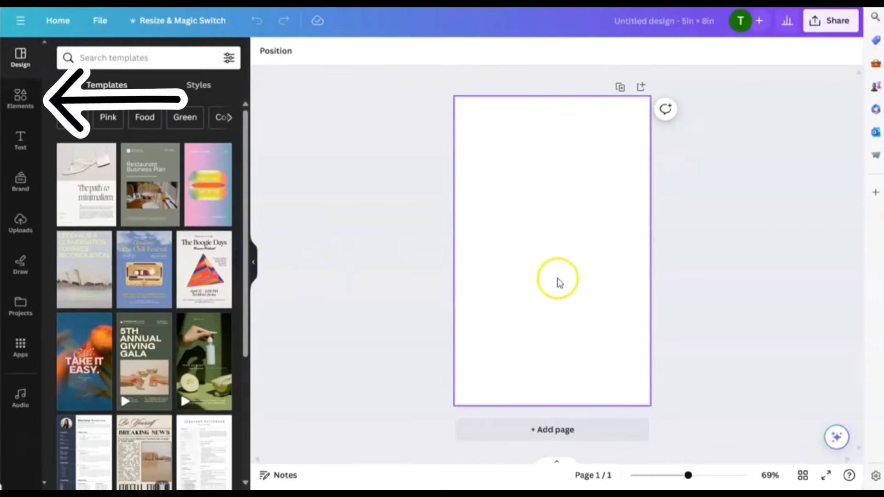
Step: Search the design elements for "yellow background" for the blank page
{"action": "left_click", "coordinate": [556, 277]}
{"action": "left_click", "coordinate": [21, 97]}
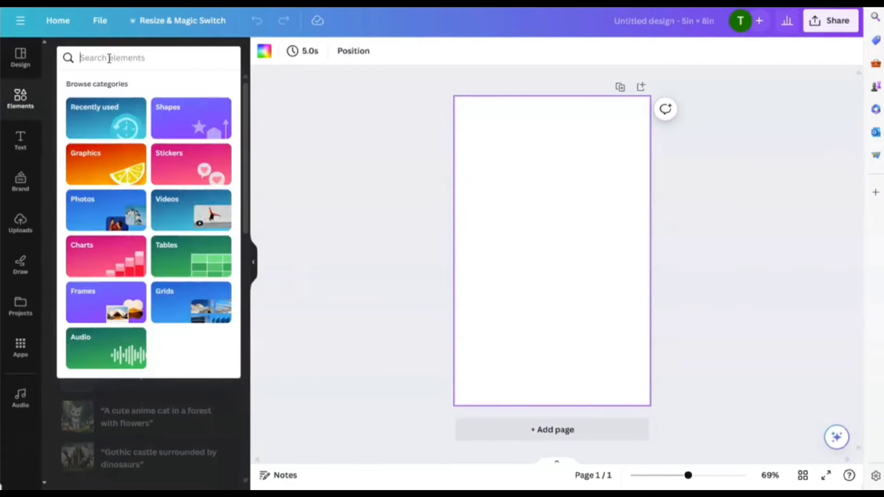
{"action": "type", "text": "yellow"}
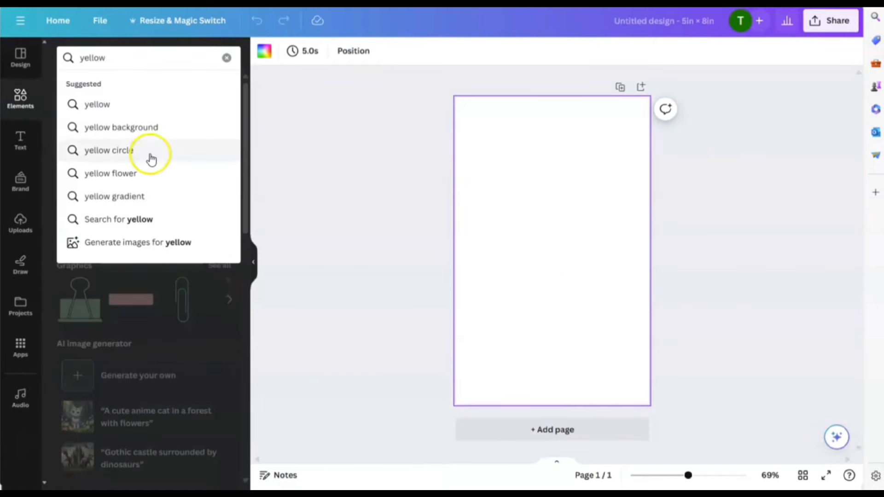
{"action": "left_click", "coordinate": [142, 127]}
{"action": "left_click", "coordinate": [220, 151]}
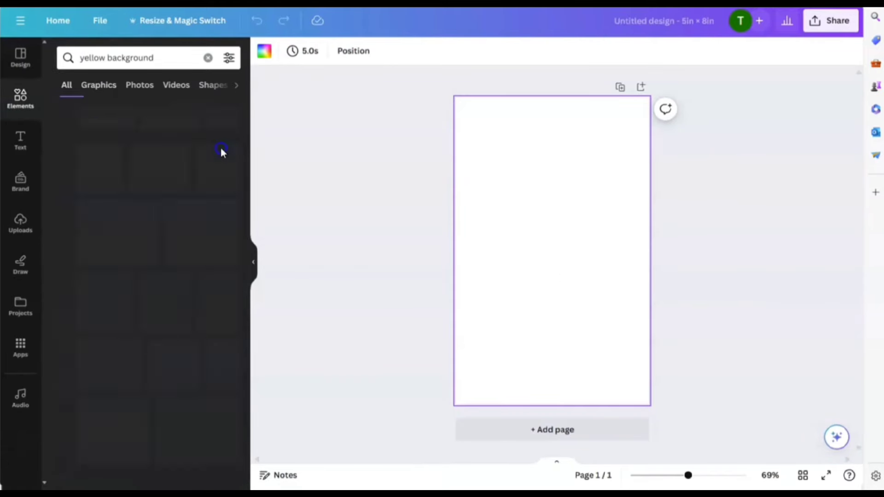
Step: Add the yellow background graphic with white cloud edges and enlarge it to fill the whole page
{"action": "left_click_drag", "start_coordinate": [248, 179], "coordinate": [243, 355]}
{"action": "scroll", "coordinate": [183, 308], "scroll_direction": "down", "scroll_amount": 3}
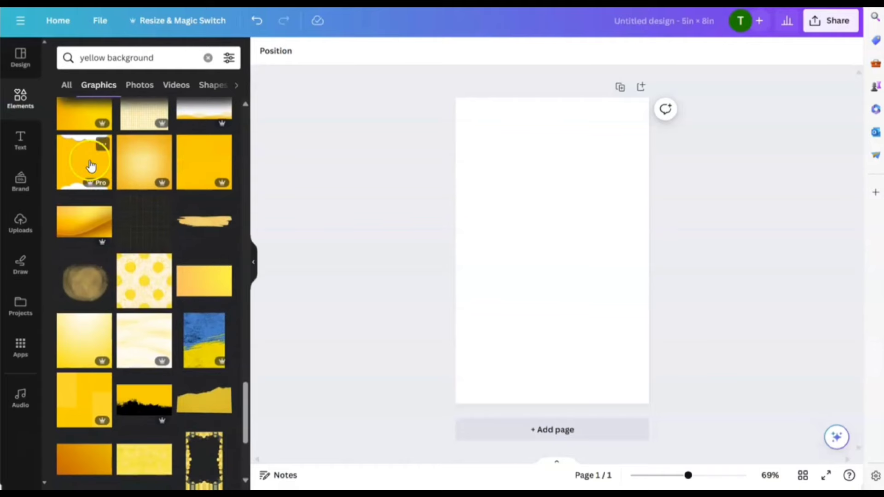
{"action": "left_click", "coordinate": [90, 162]}
{"action": "left_click_drag", "start_coordinate": [569, 245], "coordinate": [534, 168]}
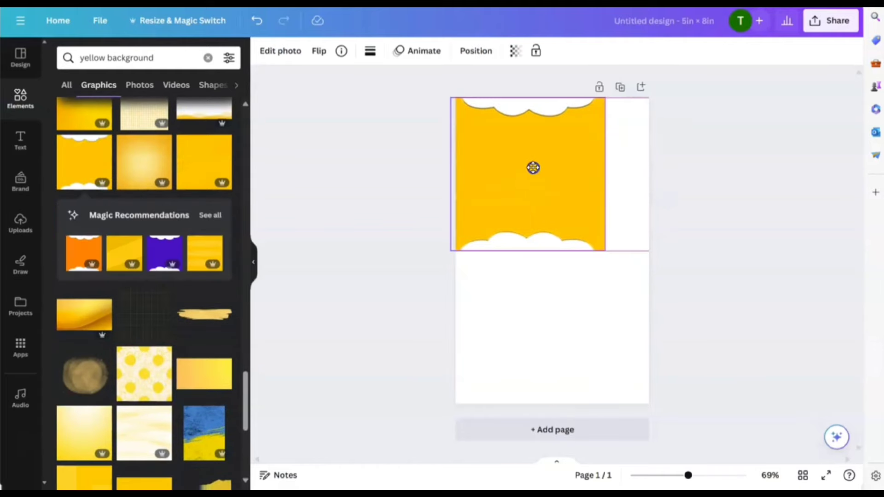
{"action": "left_click_drag", "start_coordinate": [610, 251], "coordinate": [646, 290]}
{"action": "left_click_drag", "start_coordinate": [553, 290], "coordinate": [552, 404]}
{"action": "left_click", "coordinate": [696, 207]}
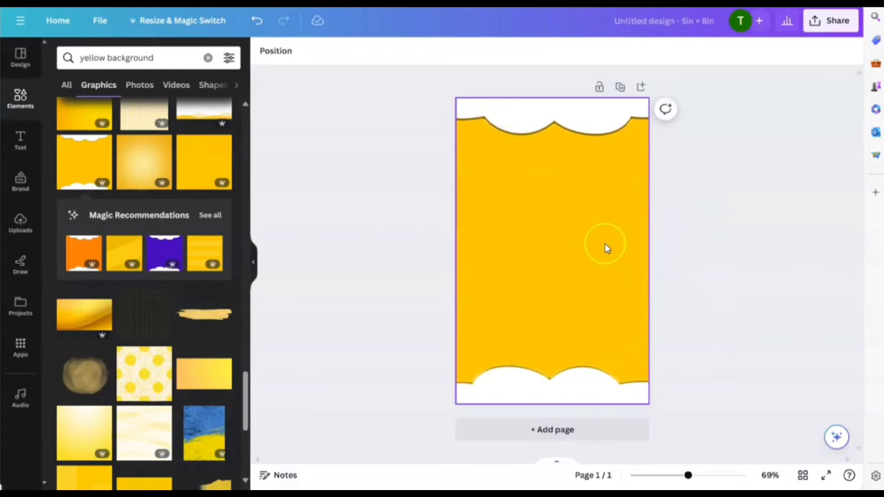
Step: Search all design elements for "rectangle"
{"action": "left_click", "coordinate": [20, 140]}
{"action": "left_click", "coordinate": [21, 101]}
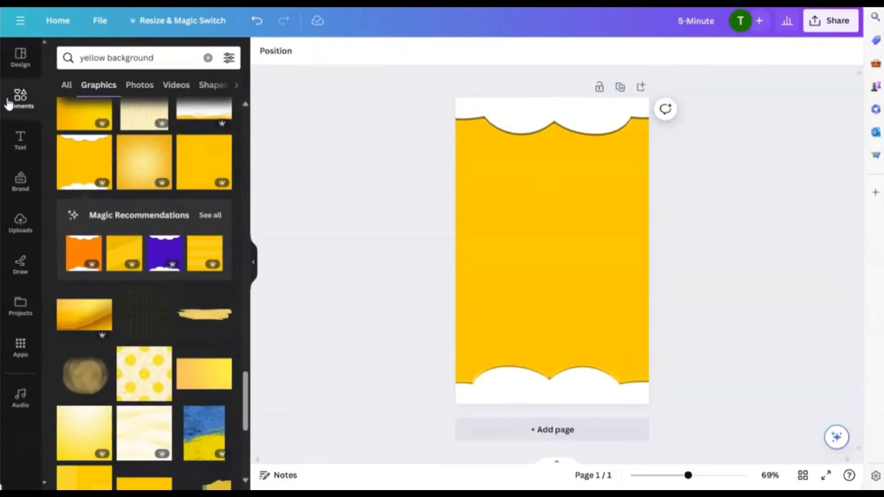
{"action": "scroll", "coordinate": [198, 318], "scroll_direction": "down", "scroll_amount": 5}
{"action": "left_click", "coordinate": [66, 85]}
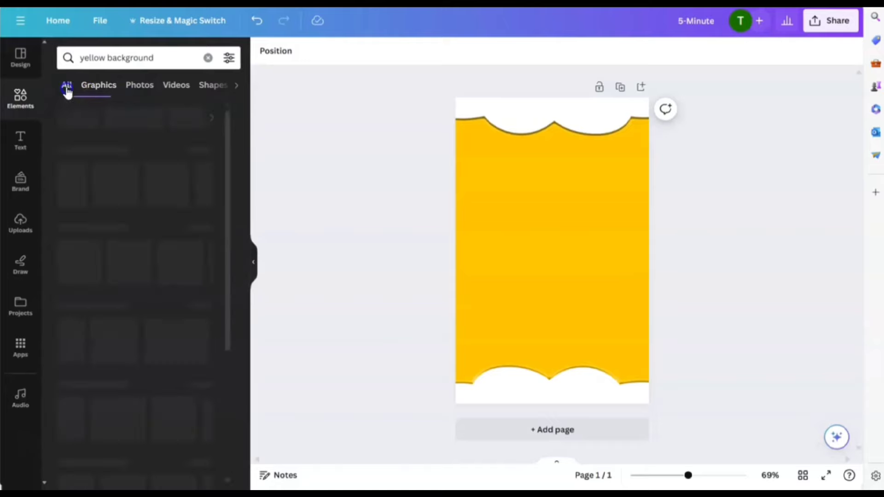
{"action": "left_click", "coordinate": [82, 60]}
{"action": "type", "text": "rectangle"}
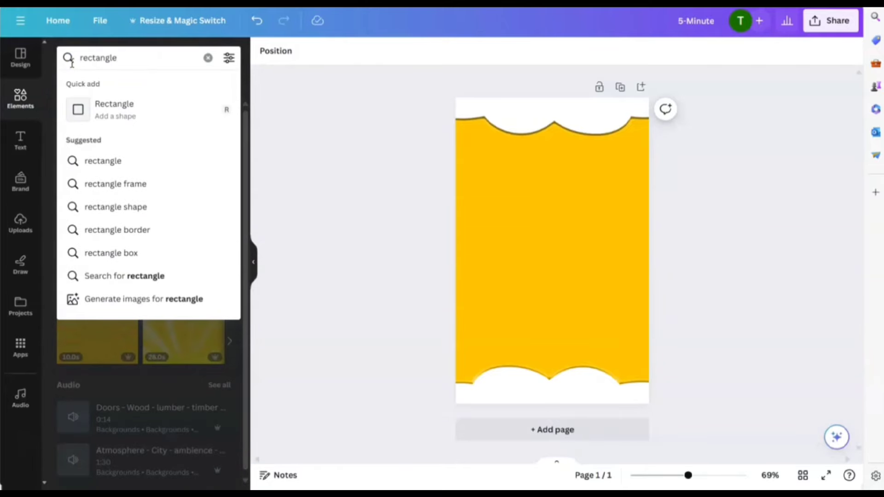
{"action": "left_click", "coordinate": [86, 111]}
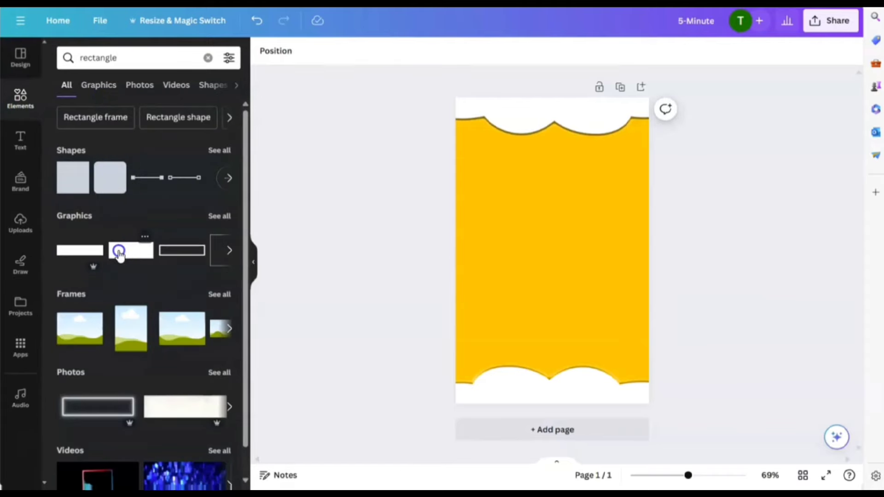
Step: Add the plain white rectangle graphic and enlarge it into a full-width band across the middle of the page
{"action": "left_click", "coordinate": [119, 252]}
{"action": "left_click_drag", "start_coordinate": [541, 252], "coordinate": [475, 201]}
{"action": "left_click_drag", "start_coordinate": [525, 223], "coordinate": [695, 276]}
{"action": "left_click_drag", "start_coordinate": [601, 246], "coordinate": [591, 242]}
{"action": "left_click", "coordinate": [717, 289]}
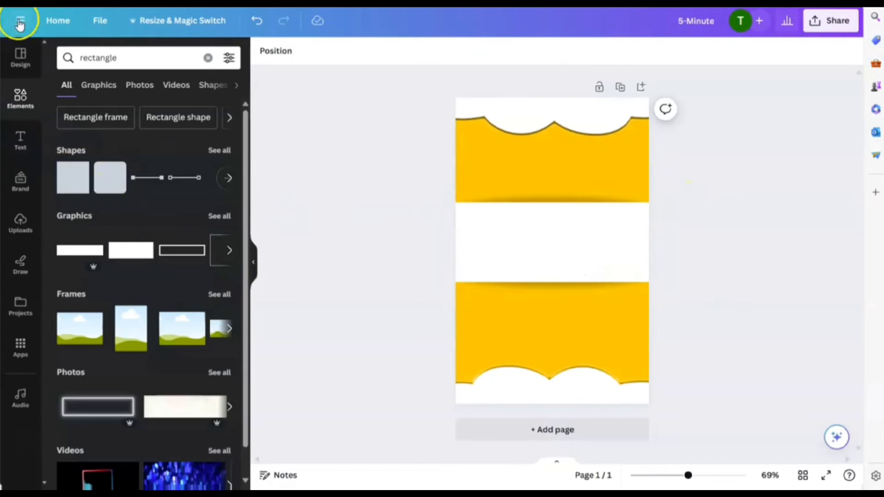
Step: Search the design elements for "bible" and list all matching graphics
{"action": "left_click", "coordinate": [20, 97]}
{"action": "left_click", "coordinate": [154, 61]}
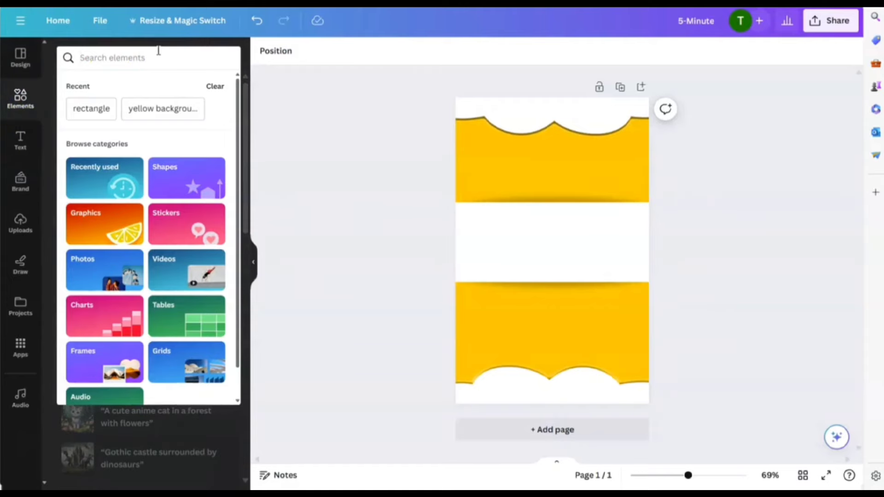
{"action": "type", "text": "bible"}
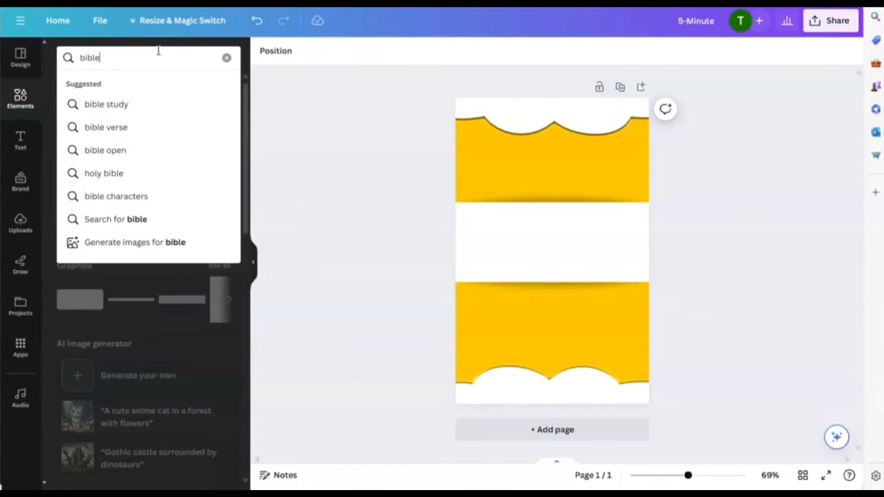
{"action": "key", "text": "Return"}
{"action": "left_click", "coordinate": [156, 90]}
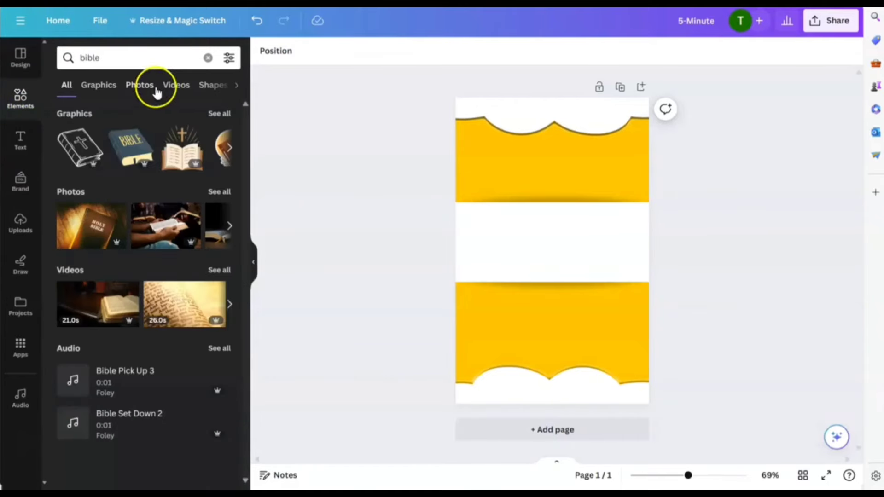
{"action": "left_click", "coordinate": [218, 114]}
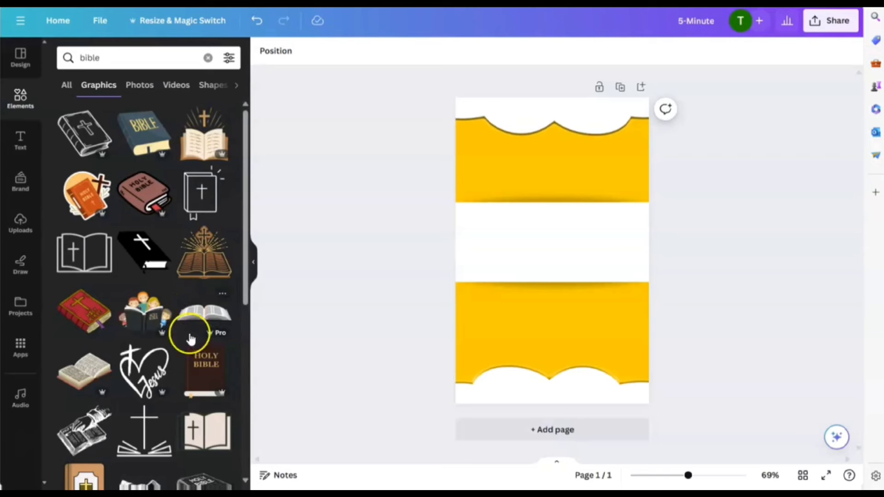
Step: Add the graphic of children reading a Bible and place it centred near the bottom of the page
{"action": "scroll", "coordinate": [161, 313], "scroll_direction": "down", "scroll_amount": 1}
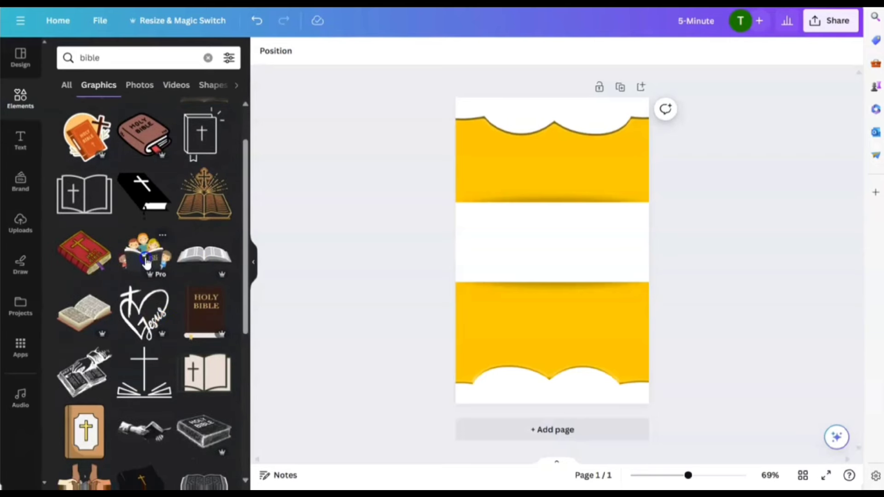
{"action": "left_click", "coordinate": [144, 254]}
{"action": "left_click_drag", "start_coordinate": [562, 246], "coordinate": [561, 357]}
{"action": "left_click", "coordinate": [755, 332]}
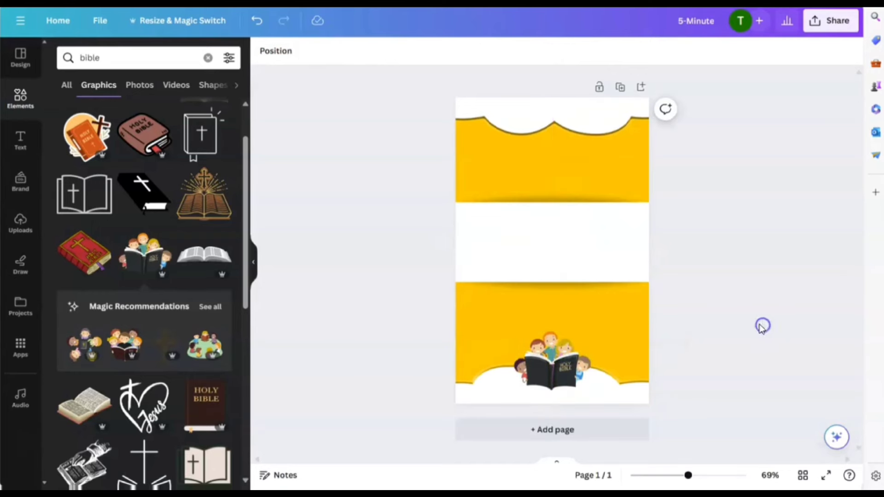
Step: Add the brown Bible graphic, shrink it, rotate it to about -18°, and place it on the left of the upper yellow area
{"action": "scroll", "coordinate": [116, 316], "scroll_direction": "down", "scroll_amount": 2}
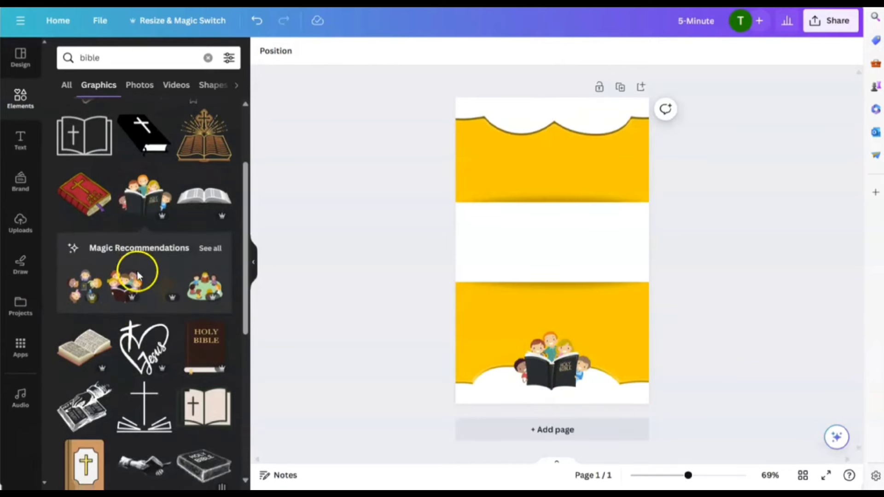
{"action": "scroll", "coordinate": [205, 251], "scroll_direction": "down", "scroll_amount": 5}
{"action": "scroll", "coordinate": [205, 253], "scroll_direction": "down", "scroll_amount": 2}
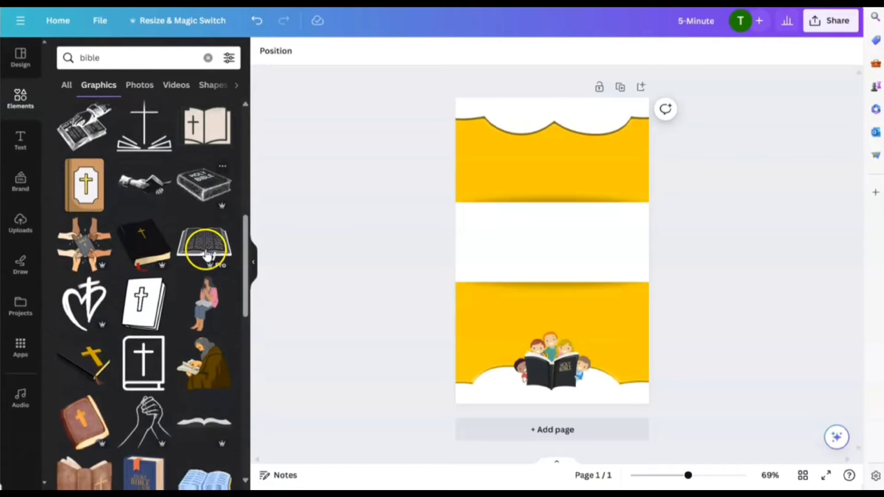
{"action": "left_click", "coordinate": [80, 175]}
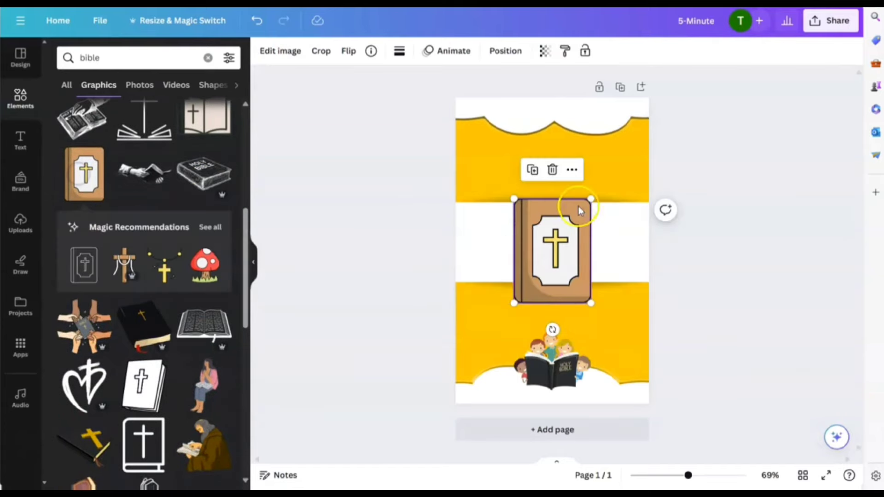
{"action": "left_click_drag", "start_coordinate": [591, 199], "coordinate": [559, 244]}
{"action": "left_click_drag", "start_coordinate": [513, 275], "coordinate": [497, 192]}
{"action": "left_click_drag", "start_coordinate": [516, 246], "coordinate": [539, 243]}
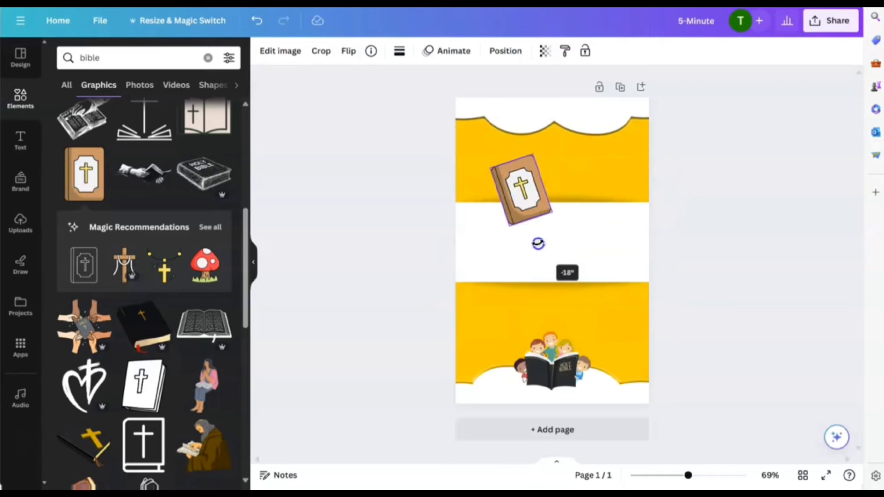
{"action": "left_click_drag", "start_coordinate": [523, 187], "coordinate": [515, 183]}
{"action": "left_click_drag", "start_coordinate": [514, 185], "coordinate": [510, 187]}
Step: Add the yellow light bulb graphic with a cross, shrink it, tilt it slightly, and place it opposite the brown Bible
{"action": "scroll", "coordinate": [171, 315], "scroll_direction": "down", "scroll_amount": 6}
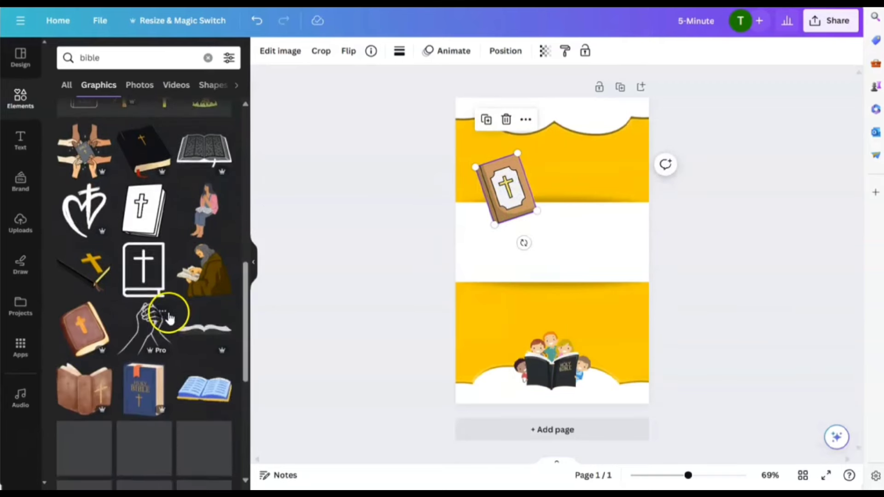
{"action": "scroll", "coordinate": [171, 318], "scroll_direction": "down", "scroll_amount": 6}
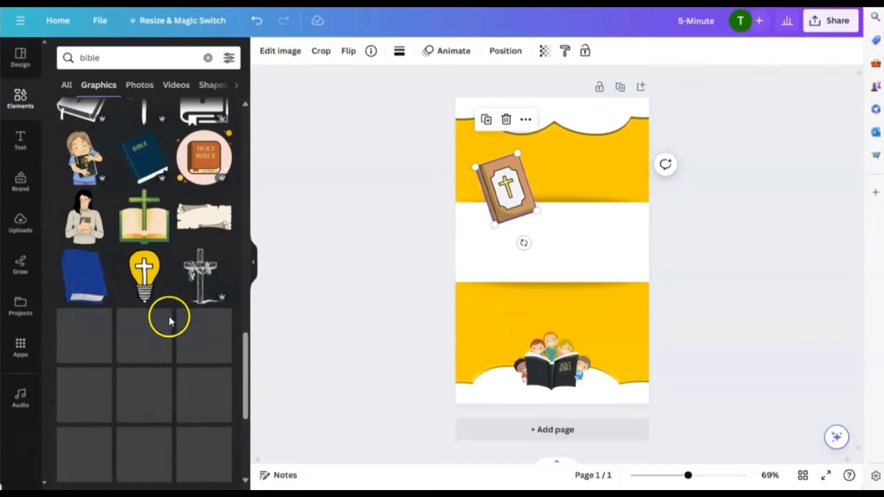
{"action": "left_click", "coordinate": [134, 269]}
{"action": "left_click_drag", "start_coordinate": [585, 188], "coordinate": [568, 205]}
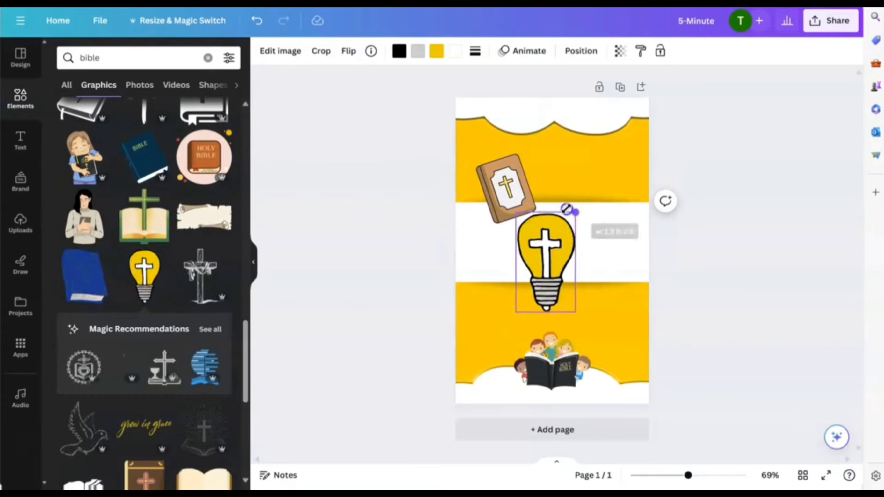
{"action": "left_click_drag", "start_coordinate": [545, 238], "coordinate": [600, 180]}
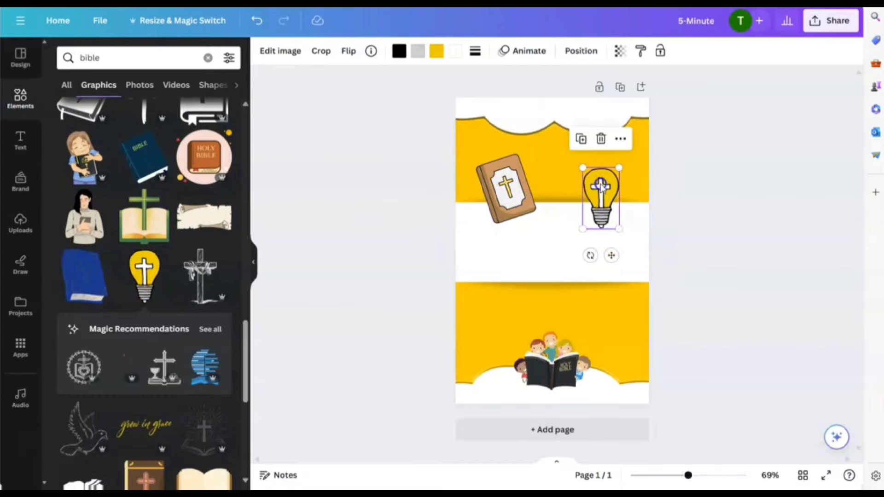
{"action": "mouse_move", "coordinate": [591, 255]}
{"action": "left_mouse_down"}
{"action": "mouse_move", "coordinate": [568, 258]}
{"action": "mouse_move", "coordinate": [591, 244]}
{"action": "left_mouse_up"}
Step: Move the children graphic between the Bible and the light bulb, bring it in front of both, and enlarge it to about 2.1 in wide
{"action": "left_click", "coordinate": [551, 364]}
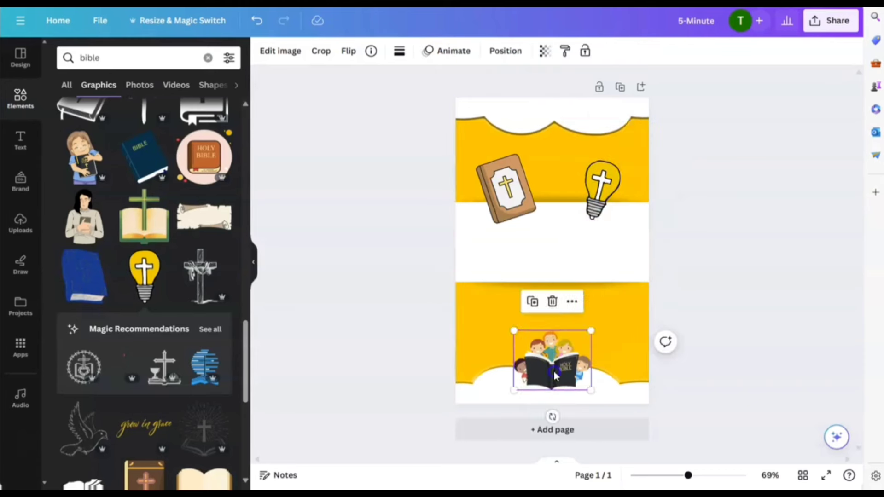
{"action": "left_click_drag", "start_coordinate": [551, 364], "coordinate": [560, 216]}
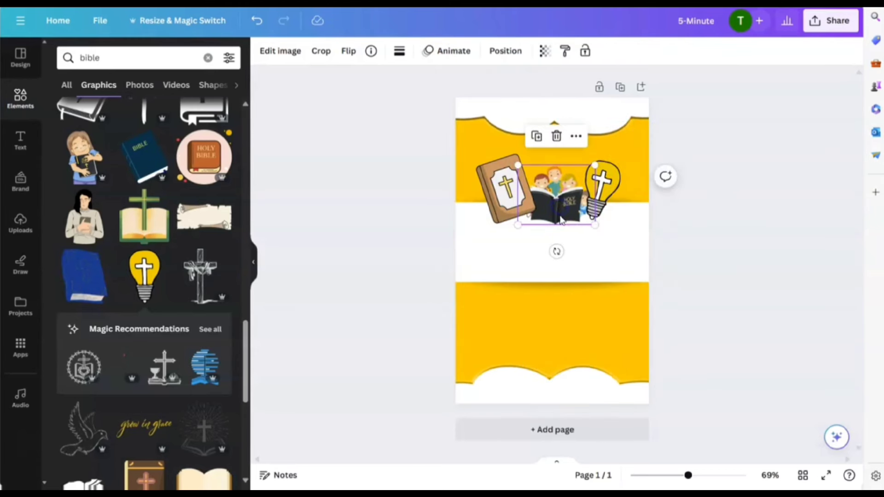
{"action": "left_click", "coordinate": [506, 50]}
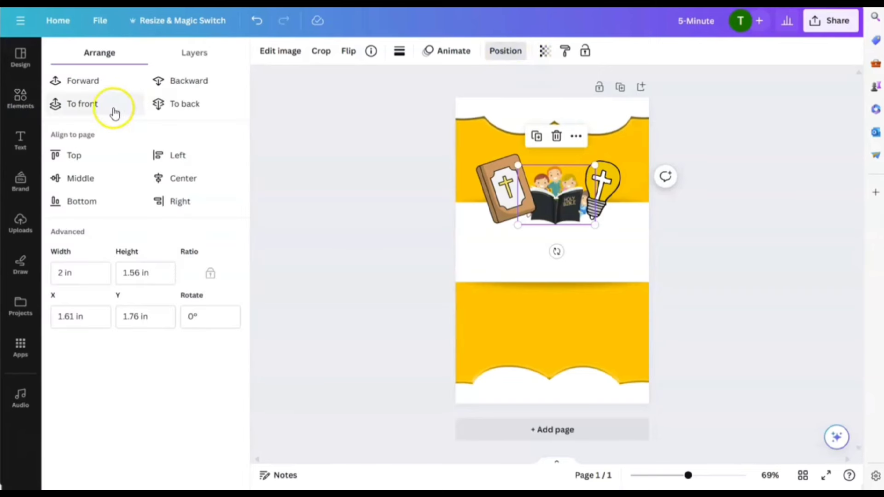
{"action": "left_click", "coordinate": [72, 81]}
{"action": "left_click", "coordinate": [72, 80]}
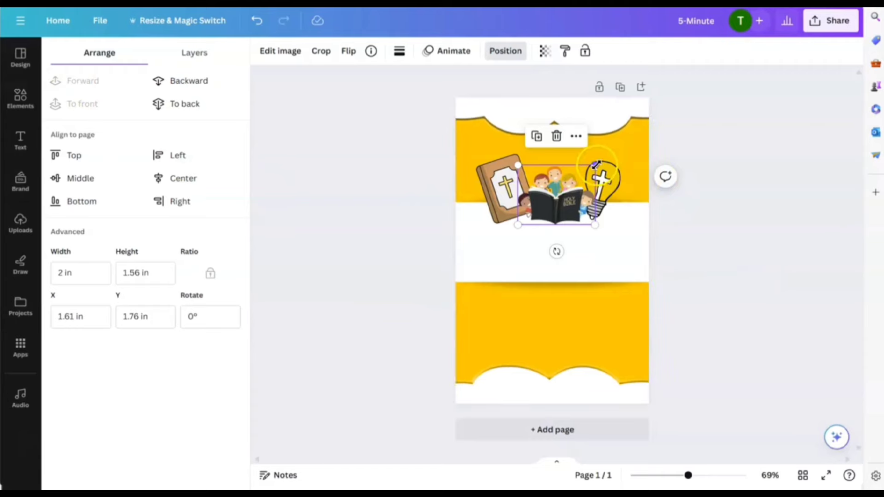
{"action": "left_click_drag", "start_coordinate": [595, 165], "coordinate": [601, 161]}
{"action": "left_click_drag", "start_coordinate": [560, 196], "coordinate": [562, 198]}
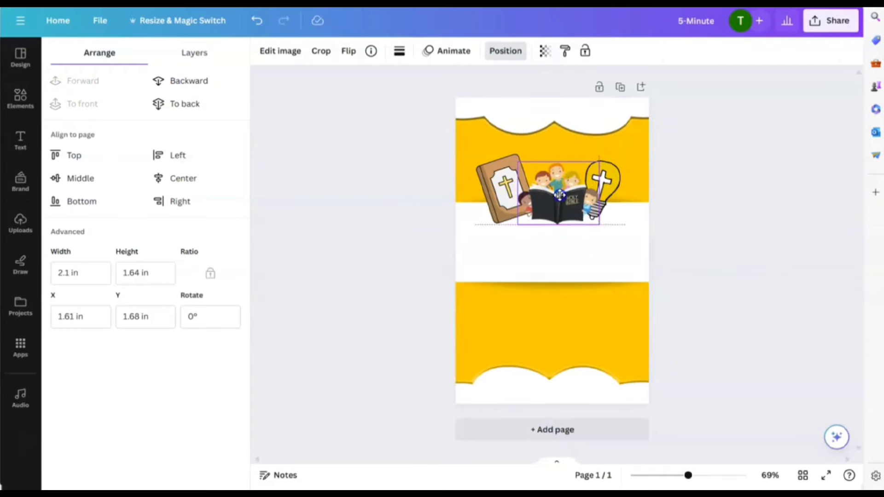
{"action": "left_click", "coordinate": [764, 253]}
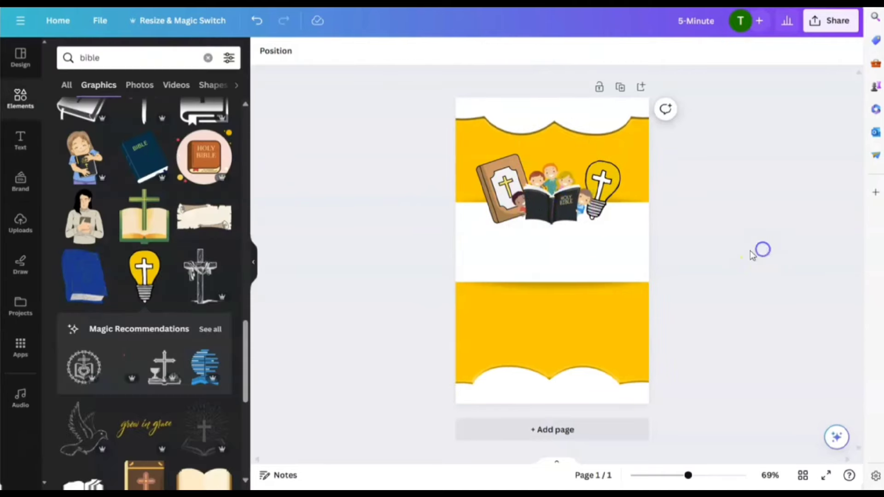
Step: Browse further Bible graphics, and search the graphics for "school" instead
{"action": "scroll", "coordinate": [163, 281], "scroll_direction": "down", "scroll_amount": 2}
{"action": "scroll", "coordinate": [157, 274], "scroll_direction": "down", "scroll_amount": 8}
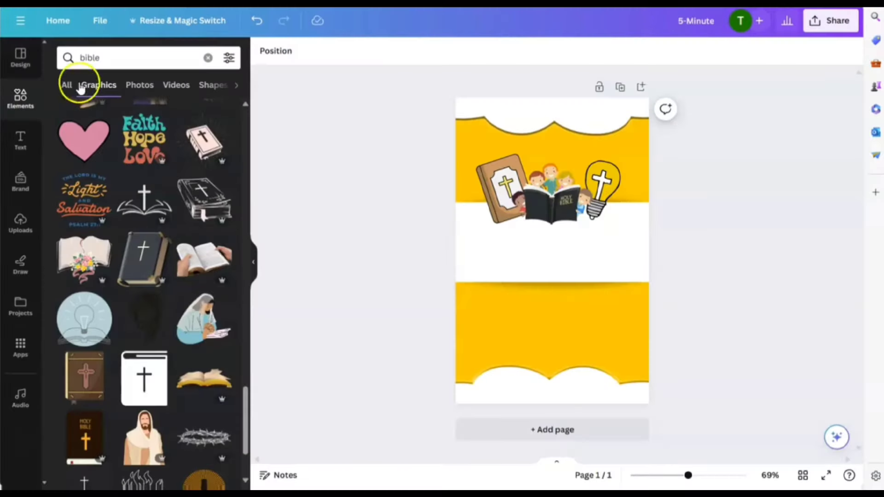
{"action": "left_click", "coordinate": [105, 58]}
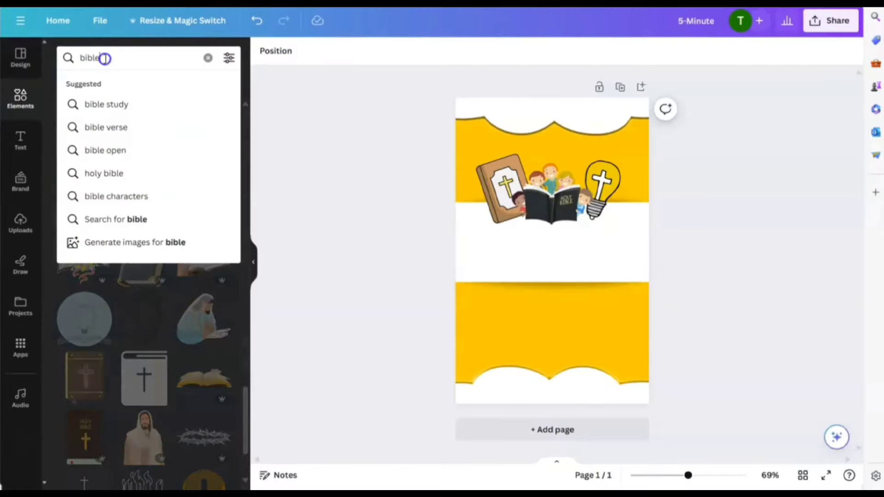
{"action": "key", "text": "BackSpace"}
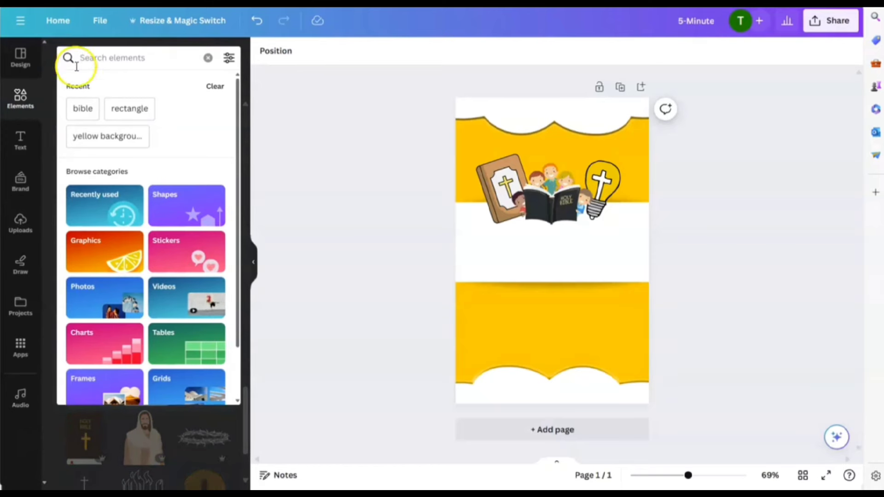
{"action": "left_click", "coordinate": [76, 67]}
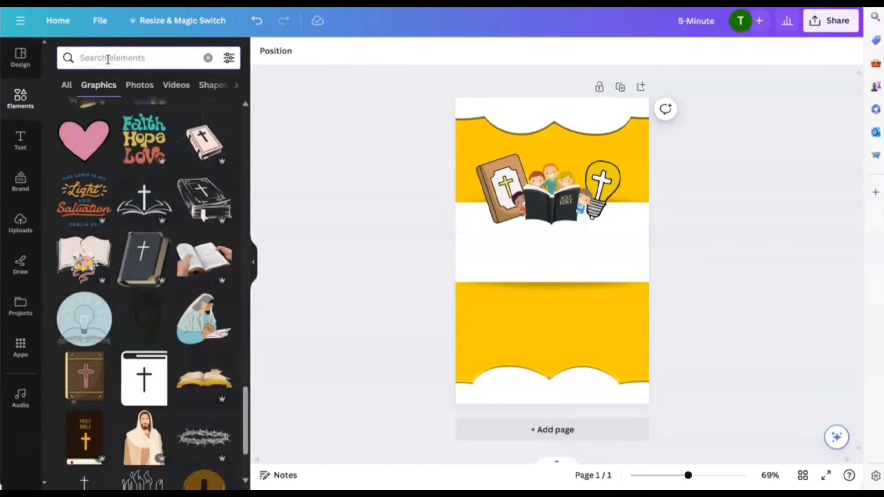
{"action": "left_click", "coordinate": [107, 60]}
{"action": "type", "text": "school"}
{"action": "key", "text": "Return"}
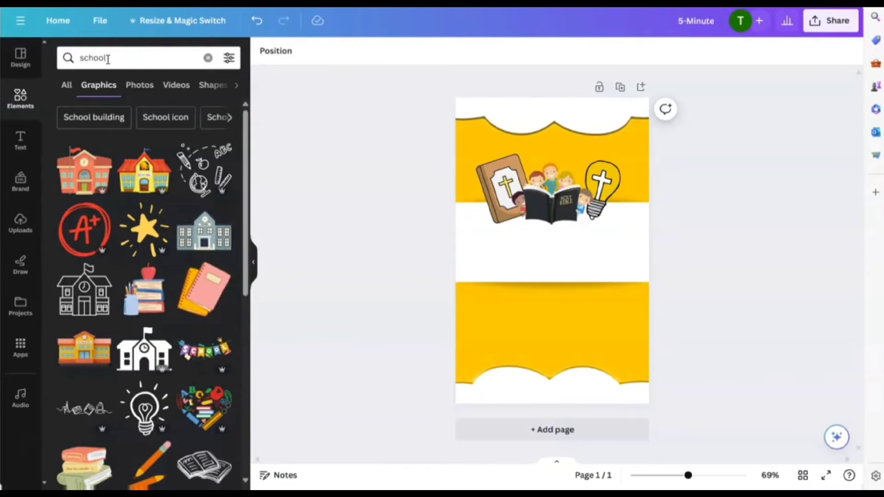
{"action": "left_click_drag", "start_coordinate": [249, 166], "coordinate": [254, 340]}
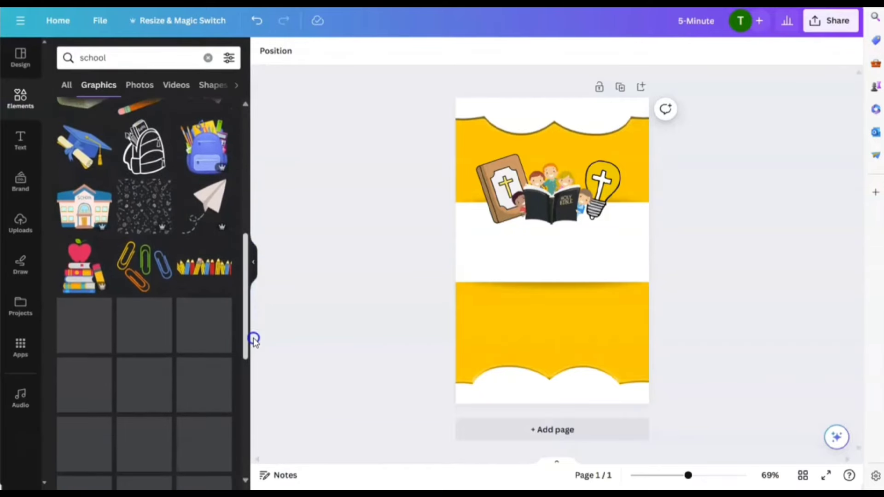
{"action": "left_click", "coordinate": [206, 146]}
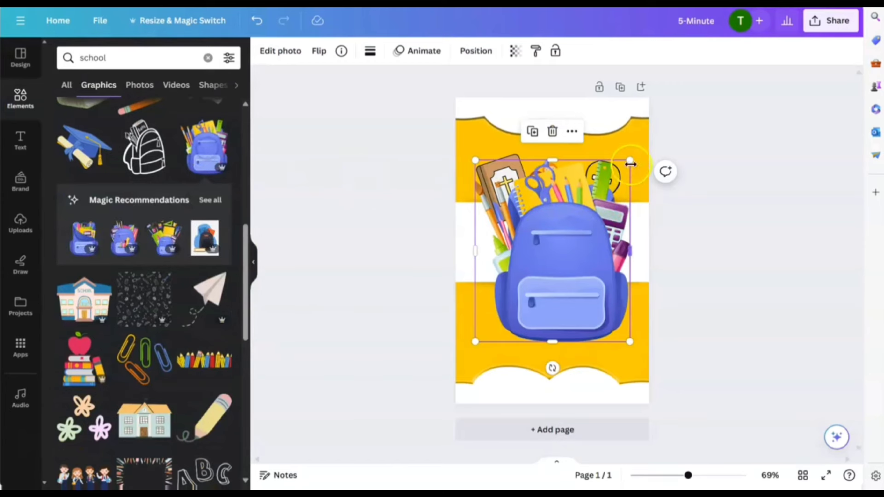
{"action": "left_click_drag", "start_coordinate": [631, 162], "coordinate": [524, 284]}
{"action": "left_click_drag", "start_coordinate": [504, 339], "coordinate": [586, 335]}
{"action": "left_click_drag", "start_coordinate": [602, 279], "coordinate": [597, 275]}
{"action": "left_click", "coordinate": [735, 310]}
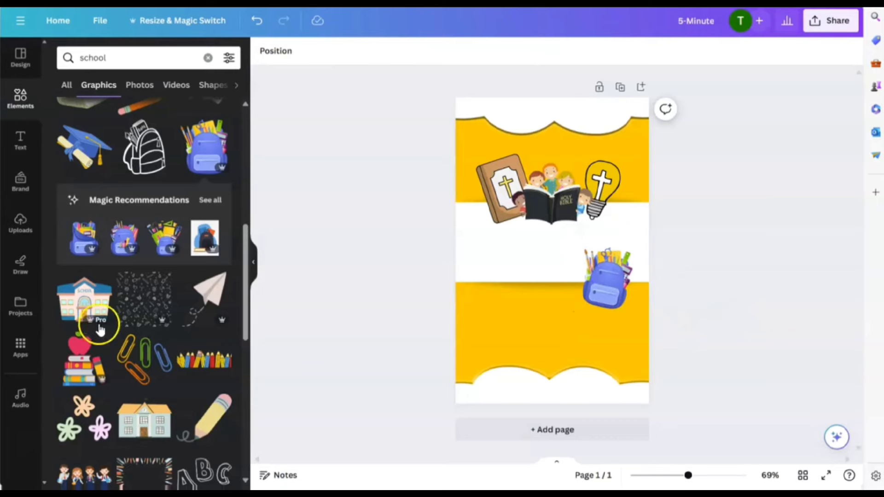
{"action": "scroll", "coordinate": [177, 366], "scroll_direction": "down", "scroll_amount": 2}
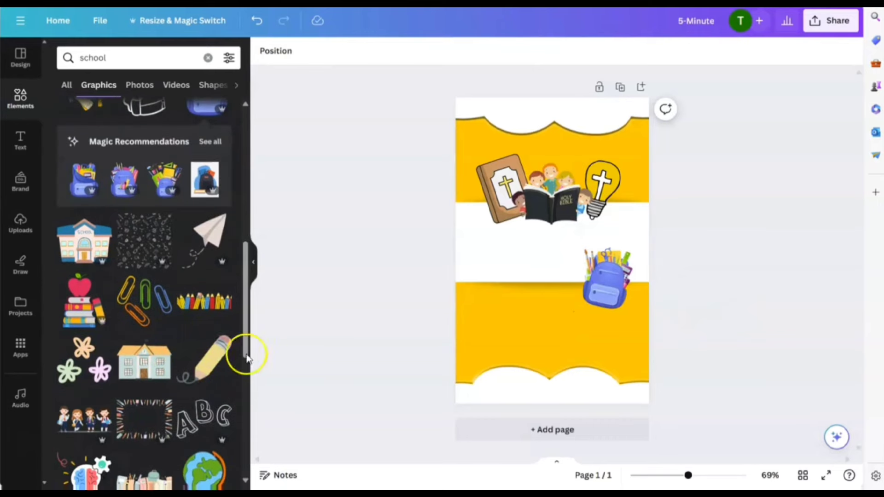
{"action": "left_click", "coordinate": [602, 266]}
{"action": "key", "text": "Delete"}
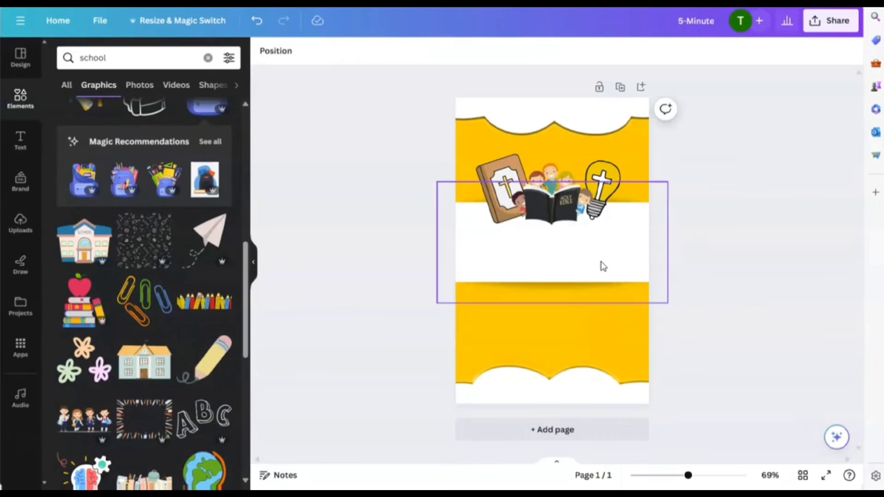
Step: Add the green chalkboard graphic, shrink it, and center it directly below the Bible, children, and light bulb graphics
{"action": "scroll", "coordinate": [211, 322], "scroll_direction": "down", "scroll_amount": 6}
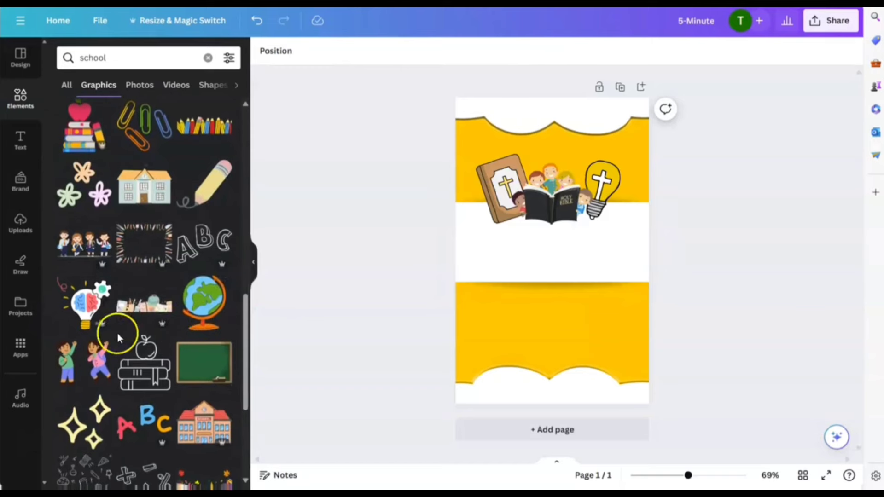
{"action": "scroll", "coordinate": [179, 339], "scroll_direction": "down", "scroll_amount": 6}
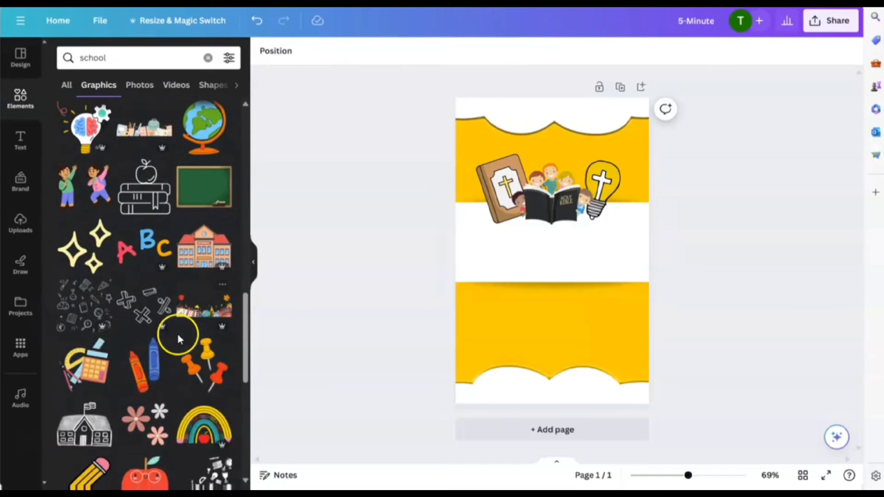
{"action": "left_click", "coordinate": [204, 186]}
{"action": "left_click_drag", "start_coordinate": [589, 223], "coordinate": [836, 192]}
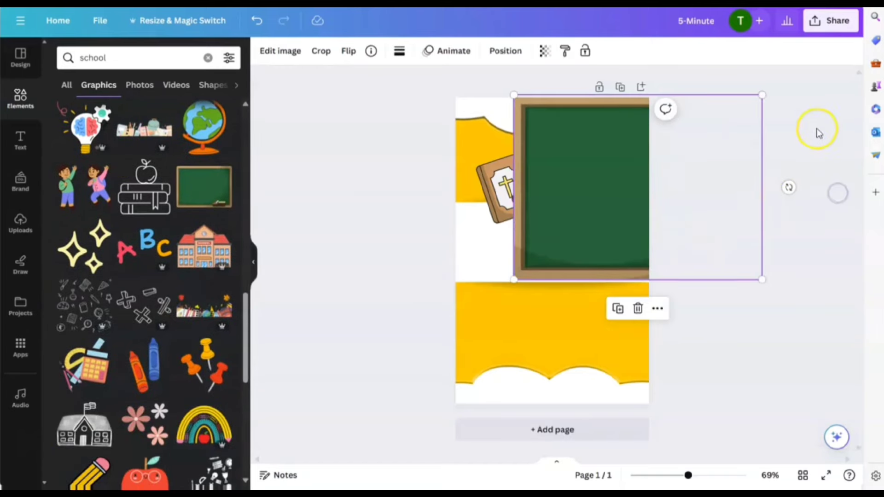
{"action": "left_click_drag", "start_coordinate": [765, 94], "coordinate": [672, 167]}
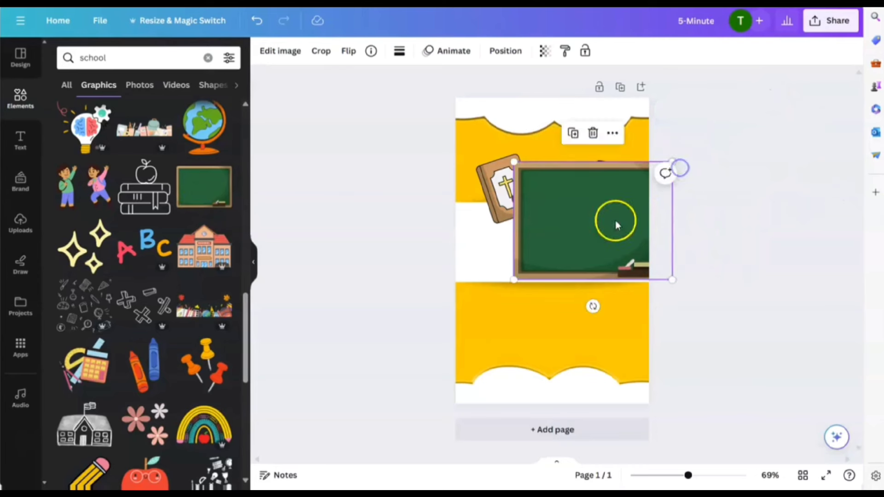
{"action": "left_click_drag", "start_coordinate": [616, 221], "coordinate": [579, 268]}
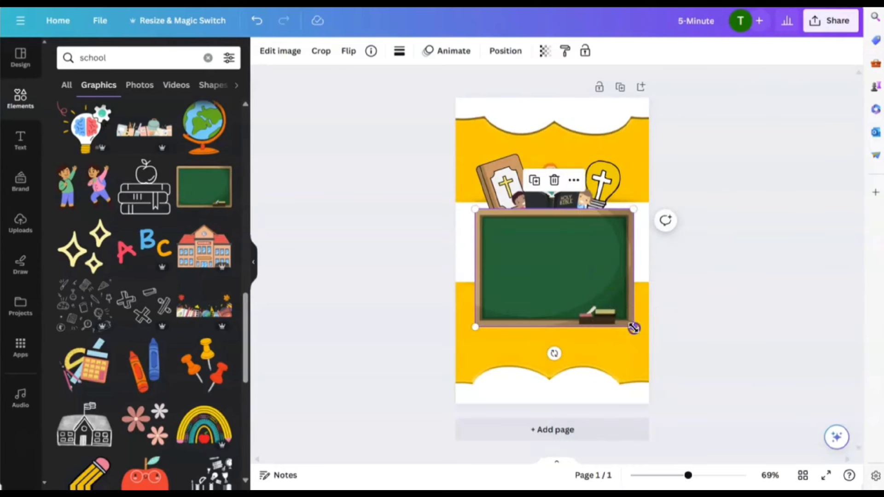
{"action": "left_click_drag", "start_coordinate": [634, 327], "coordinate": [617, 309]}
{"action": "left_click_drag", "start_coordinate": [555, 251], "coordinate": [558, 261]}
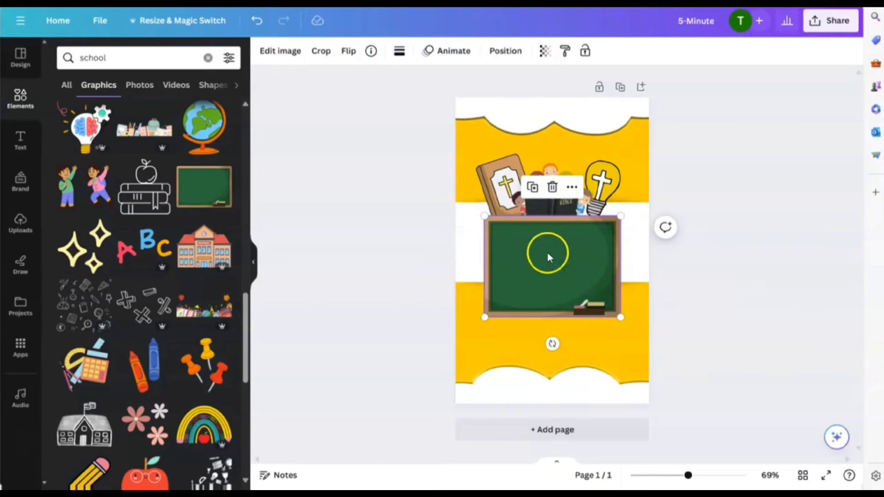
{"action": "left_click", "coordinate": [714, 282]}
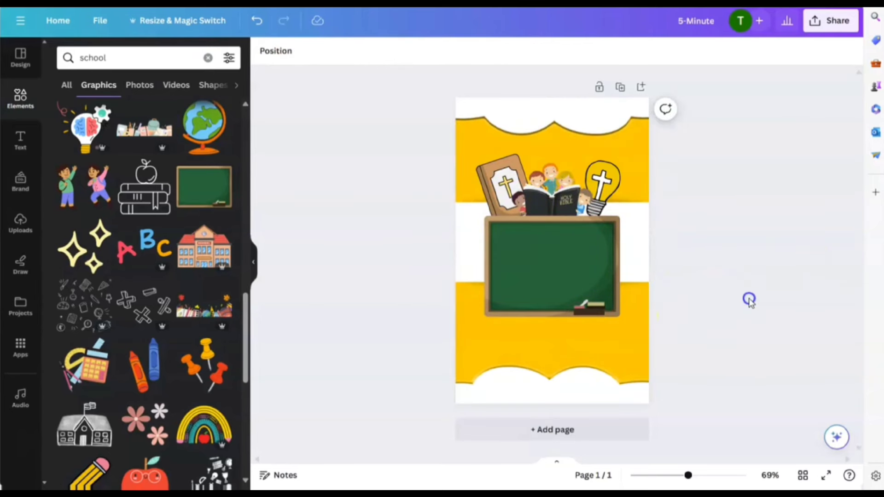
Step: Add a heading reading "5-Minute" on the chalkboard
{"action": "left_click", "coordinate": [19, 141]}
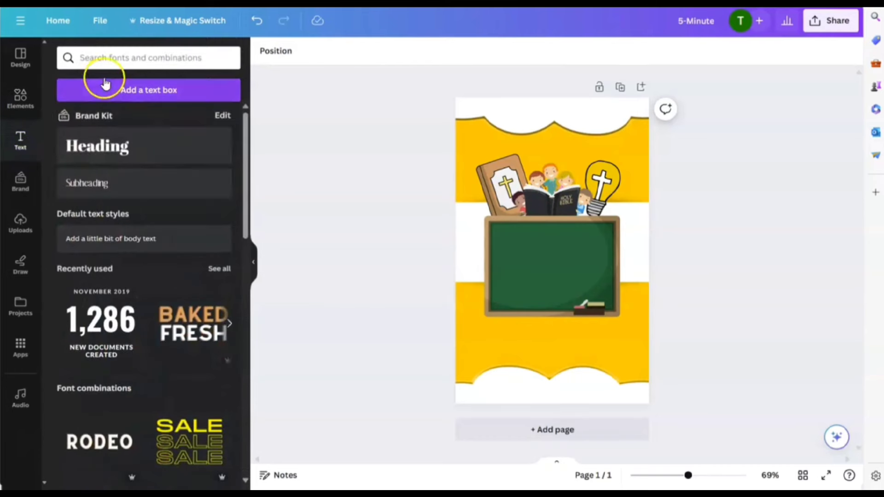
{"action": "left_click", "coordinate": [103, 154]}
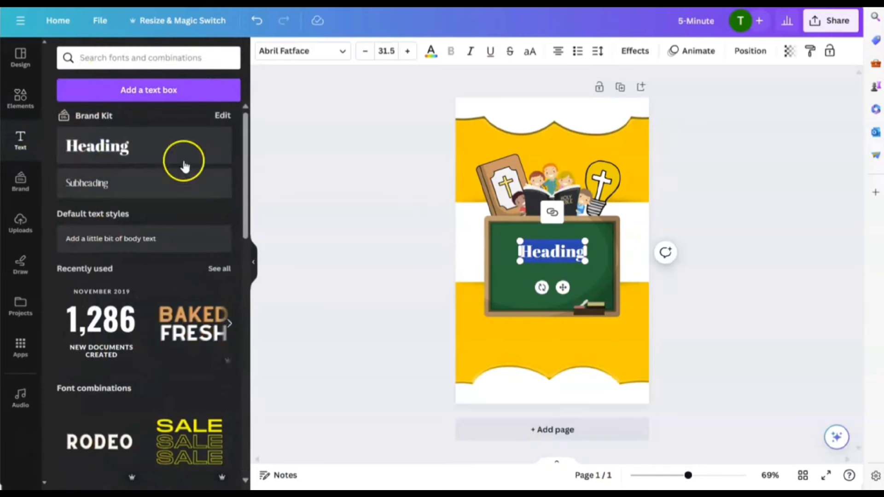
{"action": "key", "text": "BackSpace"}
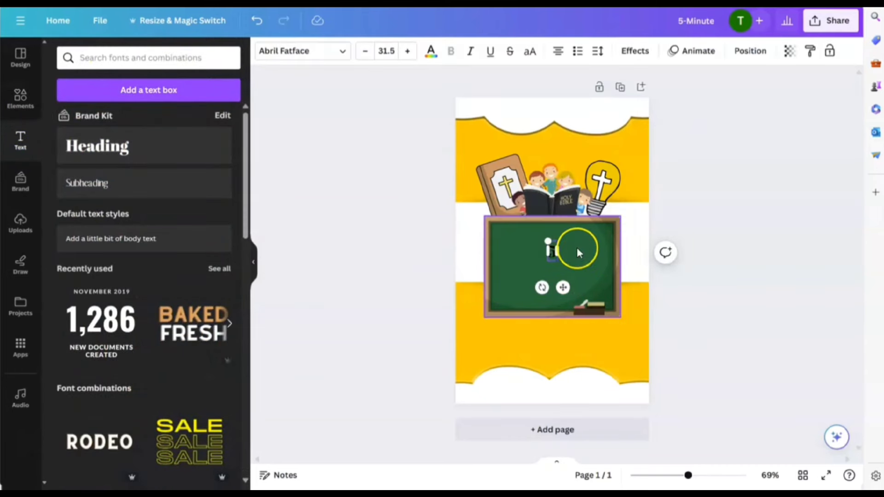
{"action": "type", "text": "5-Minutes"}
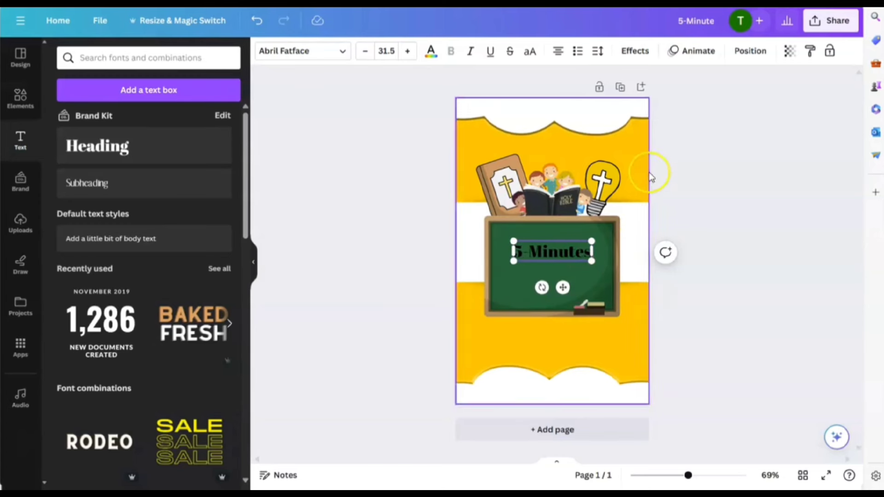
{"action": "left_click", "coordinate": [709, 196]}
{"action": "left_click", "coordinate": [563, 254]}
{"action": "left_click", "coordinate": [576, 253]}
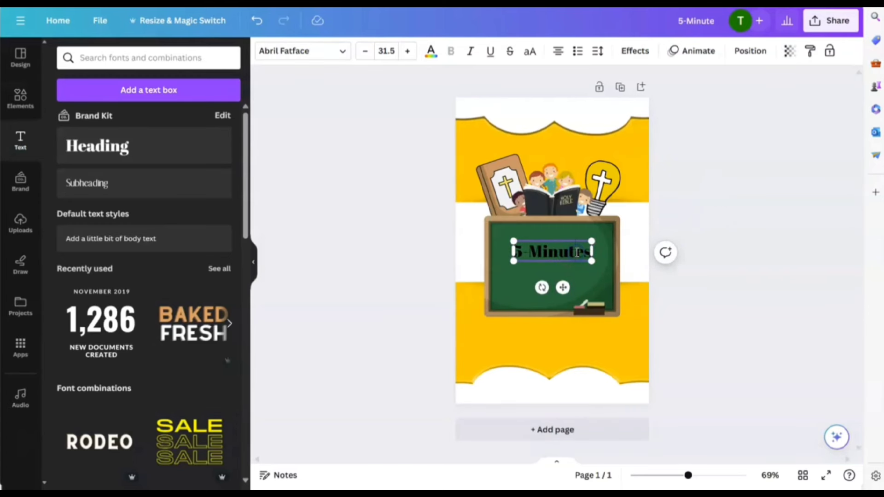
{"action": "key", "text": "BackSpace"}
{"action": "left_click", "coordinate": [581, 252]}
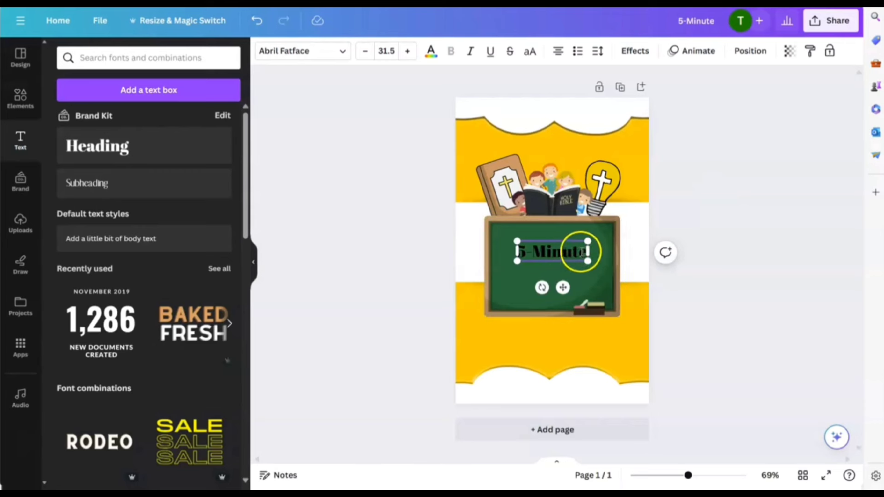
{"action": "left_click", "coordinate": [735, 286]}
Step: Format the "5-Minute" heading in uppercase Bobby Jones and enlarge it to size 36.3
{"action": "left_click", "coordinate": [569, 252]}
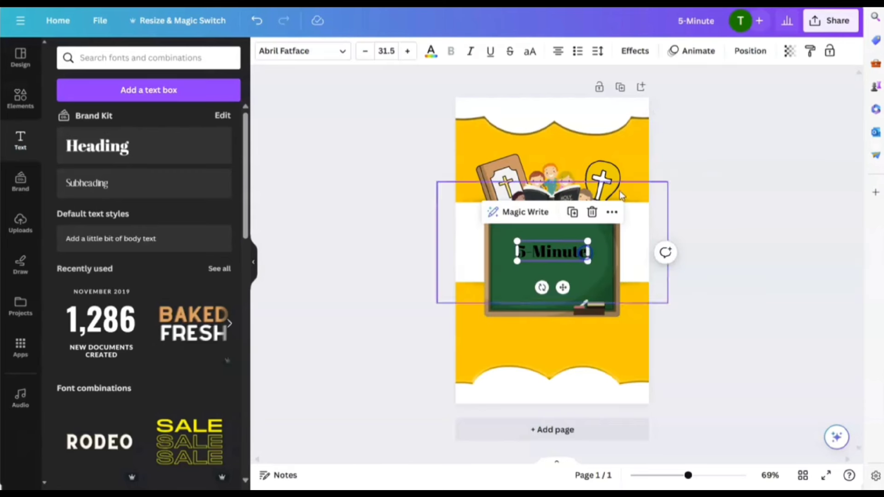
{"action": "left_click", "coordinate": [527, 52]}
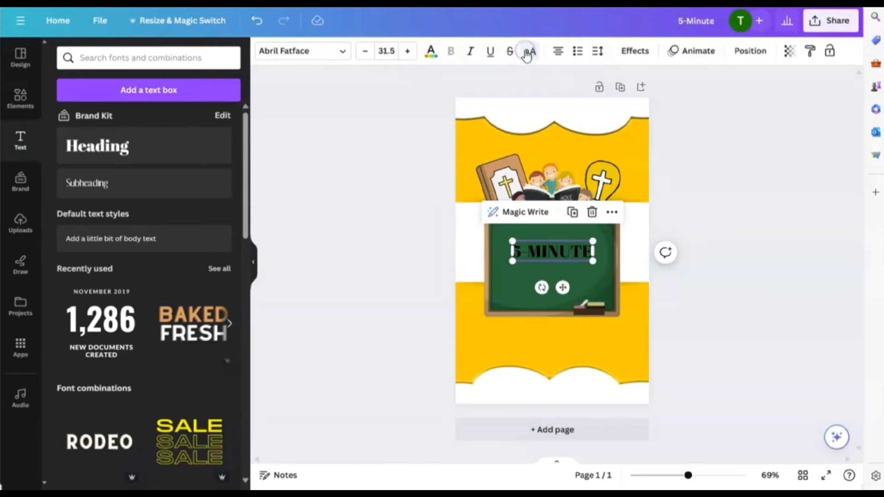
{"action": "left_click", "coordinate": [347, 54]}
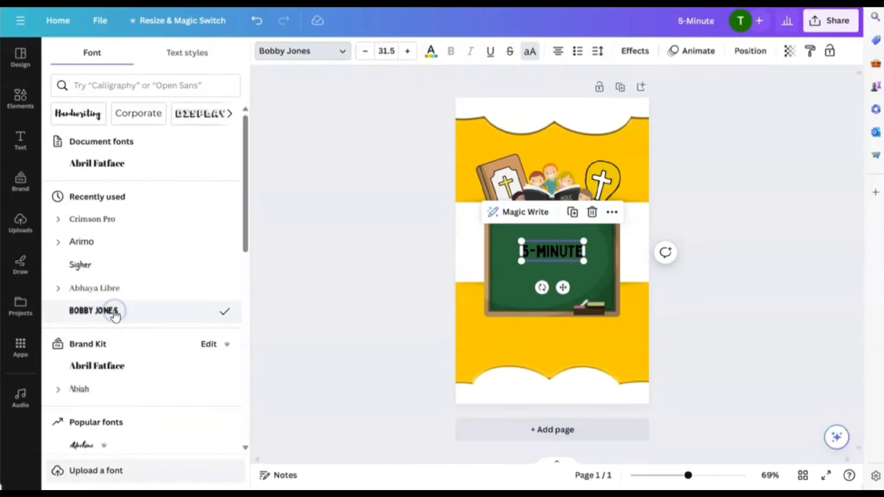
{"action": "left_click_drag", "start_coordinate": [520, 243], "coordinate": [510, 236]}
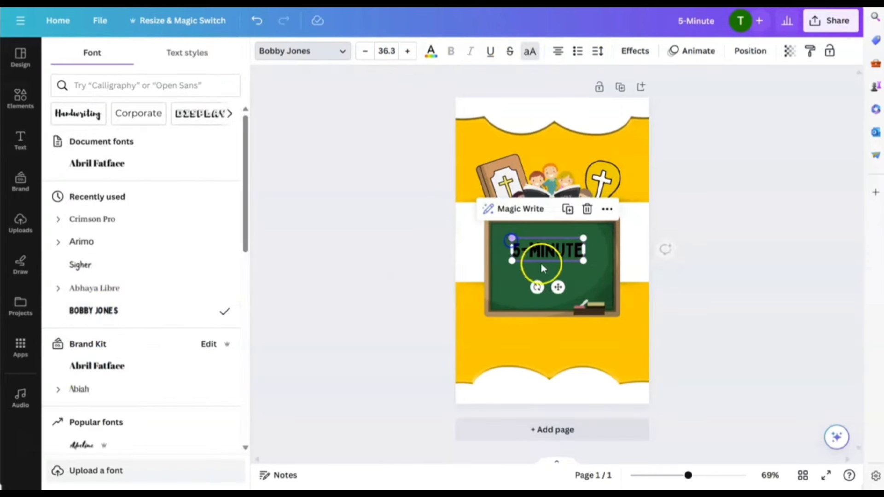
Step: Center the "5-MINUTE" heading in the upper part of the chalkboard and color it white (#ffffff)
{"action": "mouse_move", "coordinate": [559, 286]}
{"action": "left_mouse_down"}
{"action": "mouse_move", "coordinate": [571, 285]}
{"action": "mouse_move", "coordinate": [565, 279]}
{"action": "left_mouse_up"}
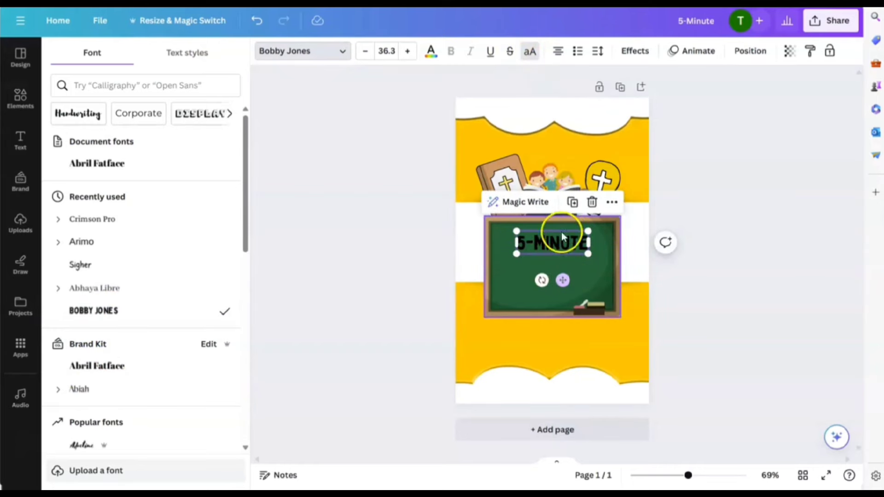
{"action": "left_click", "coordinate": [433, 51]}
{"action": "left_click", "coordinate": [198, 124]}
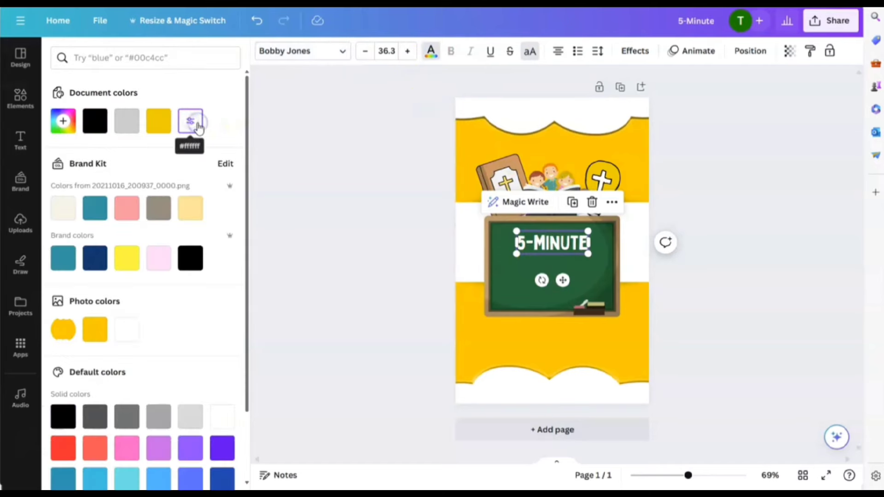
{"action": "left_click", "coordinate": [715, 317]}
Step: Add a second heading reading "Devotional for kids" below "5-MINUTE", and widen its box so "Devotional" fits on one line
{"action": "left_click", "coordinate": [541, 238]}
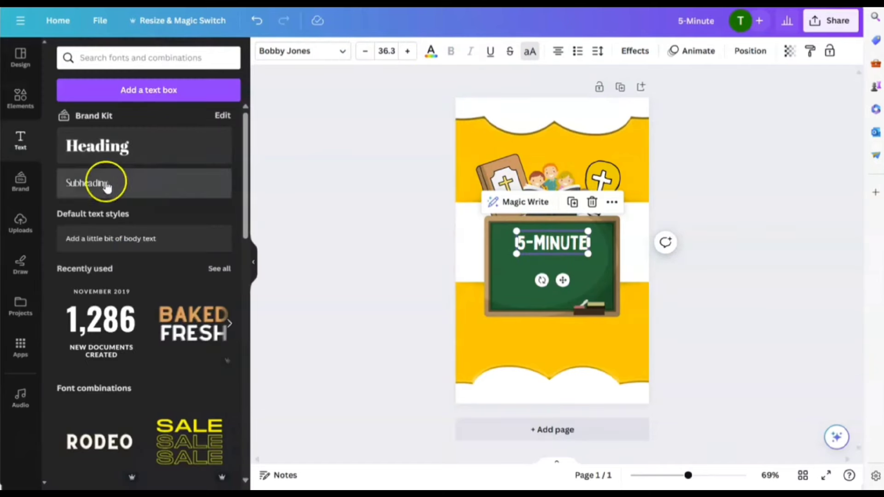
{"action": "left_click", "coordinate": [119, 146]}
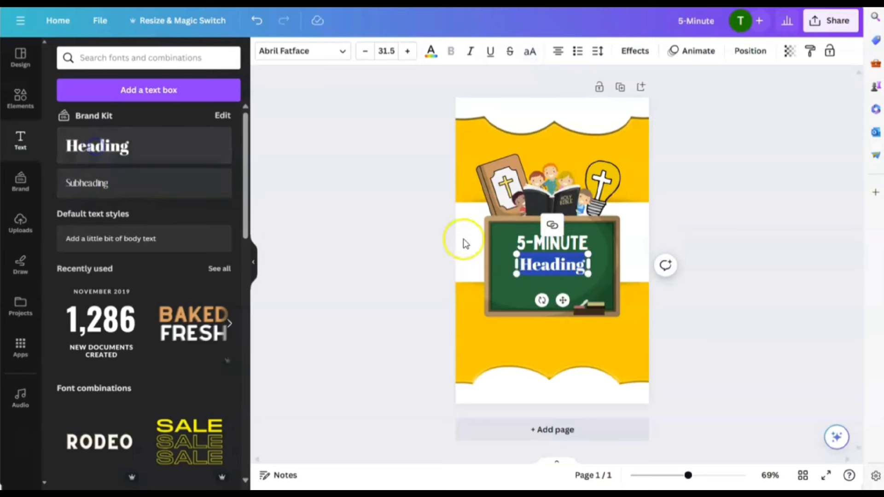
{"action": "double_click", "coordinate": [535, 263]}
{"action": "type", "text": "De"}
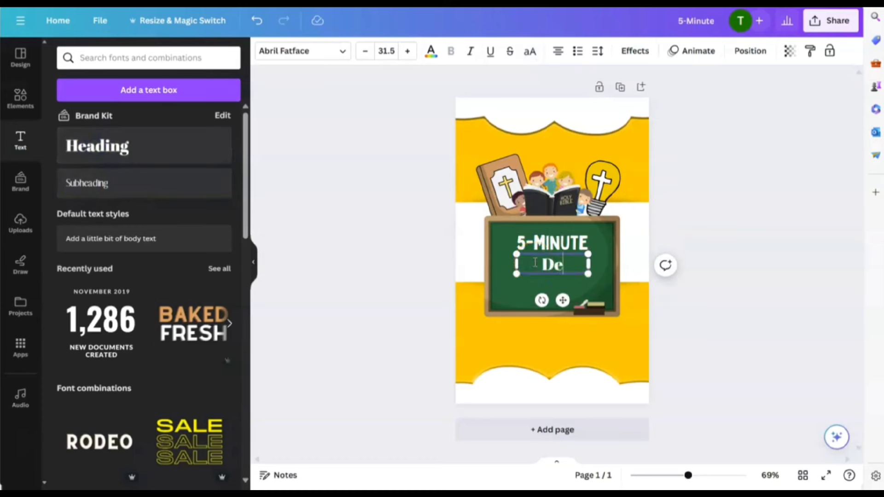
{"action": "type", "text": "votional f"}
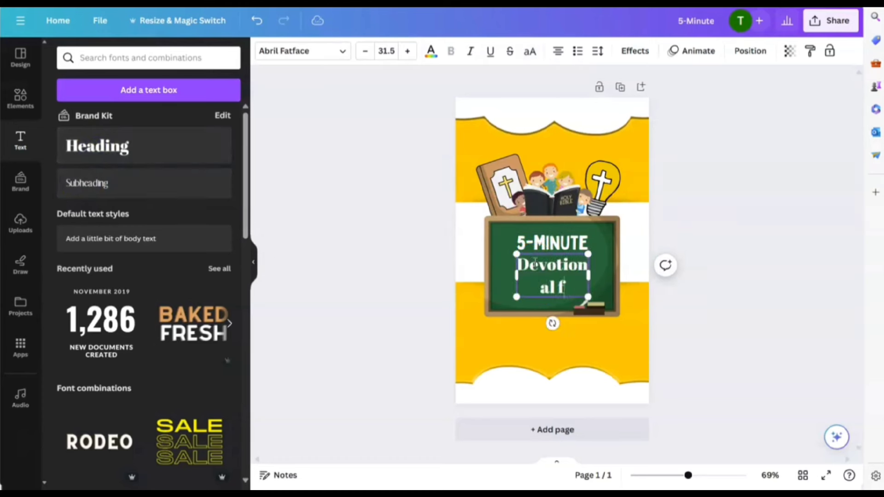
{"action": "type", "text": "or kid"}
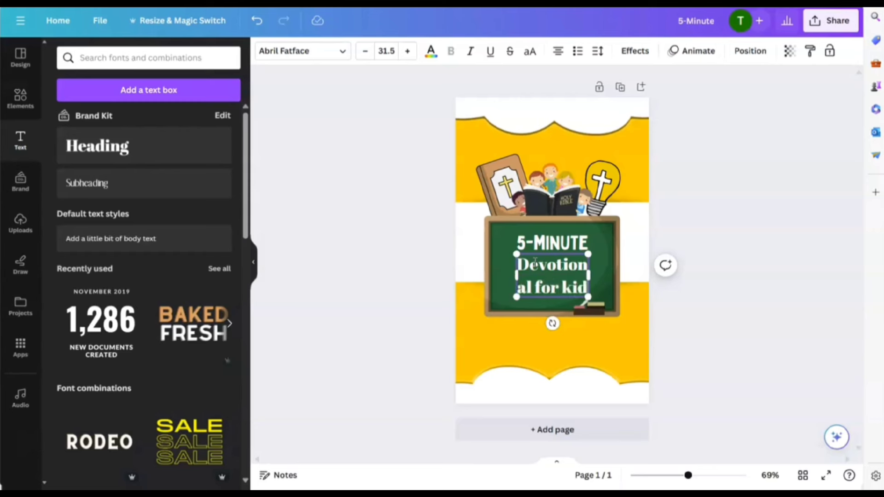
{"action": "type", "text": "s"}
{"action": "mouse_move", "coordinate": [588, 288]}
{"action": "left_mouse_down"}
{"action": "mouse_move", "coordinate": [619, 282]}
{"action": "mouse_move", "coordinate": [575, 278]}
{"action": "left_mouse_up"}
{"action": "left_click", "coordinate": [702, 284]}
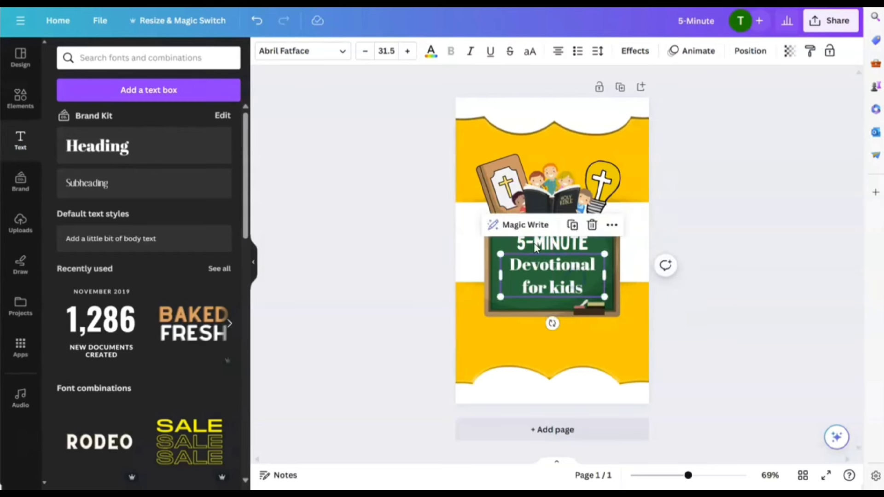
Step: Set the "Devotional for kids" heading in Bobby Jones and enlarge it to size 36.4
{"action": "left_click", "coordinate": [336, 54]}
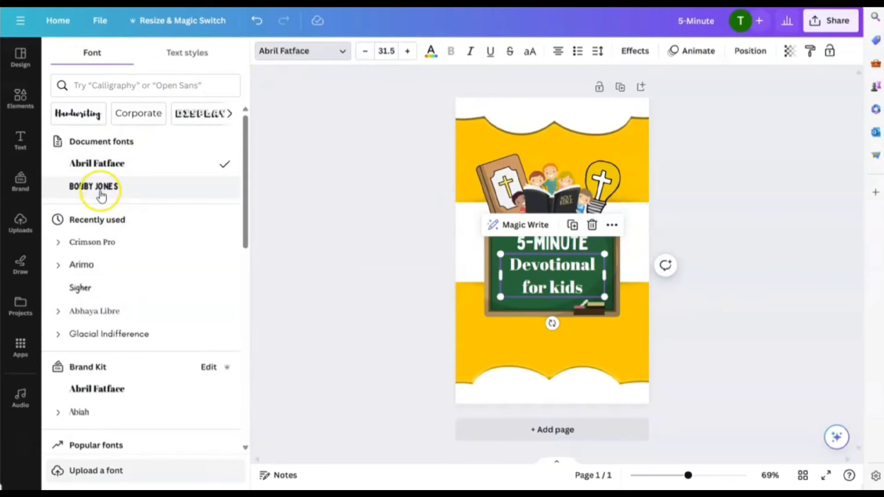
{"action": "left_click", "coordinate": [102, 196]}
{"action": "left_click_drag", "start_coordinate": [604, 253], "coordinate": [621, 247]}
{"action": "left_click_drag", "start_coordinate": [581, 276], "coordinate": [573, 276]}
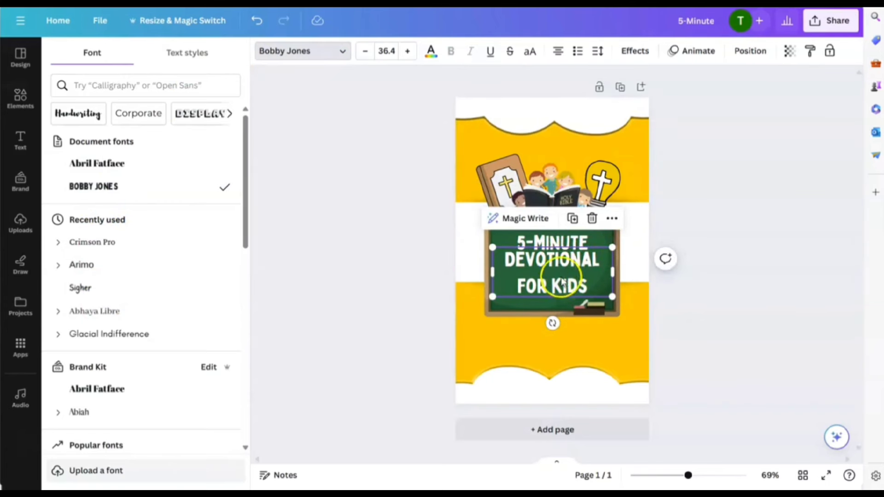
Step: Reduce the line spacing of the "Devotional for kids" heading
{"action": "left_click", "coordinate": [597, 52]}
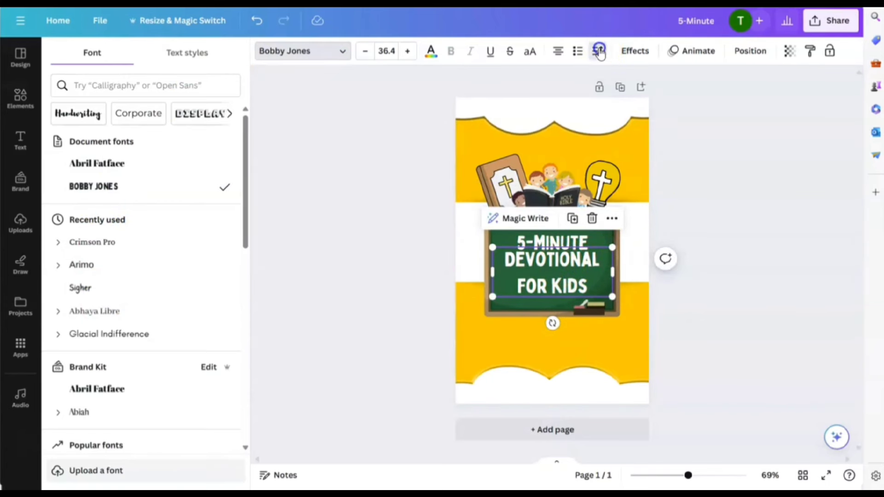
{"action": "left_click_drag", "start_coordinate": [659, 132], "coordinate": [640, 140]}
{"action": "left_click", "coordinate": [690, 236]}
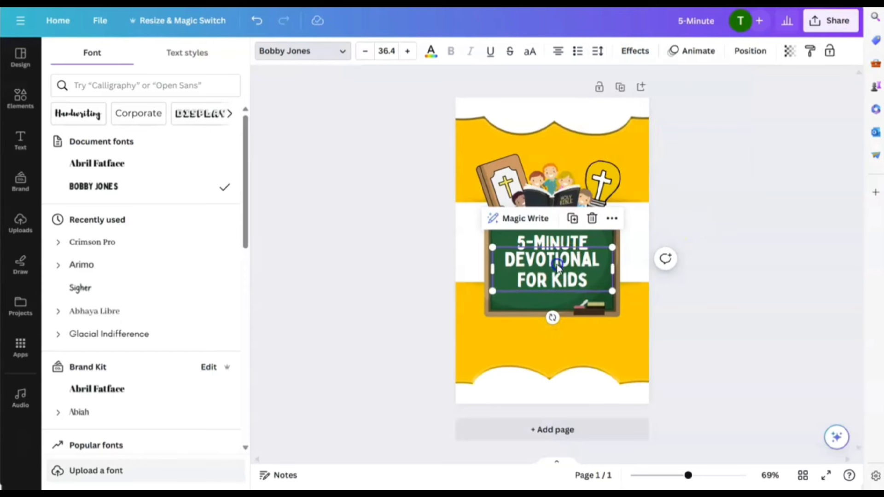
Step: Shift "Devotional for kids" slightly down, and shrink the "5-MINUTE" heading to size 32.8, centered above it
{"action": "left_click_drag", "start_coordinate": [558, 263], "coordinate": [558, 266]}
{"action": "left_click_drag", "start_coordinate": [493, 252], "coordinate": [569, 251]}
{"action": "left_click", "coordinate": [566, 249]}
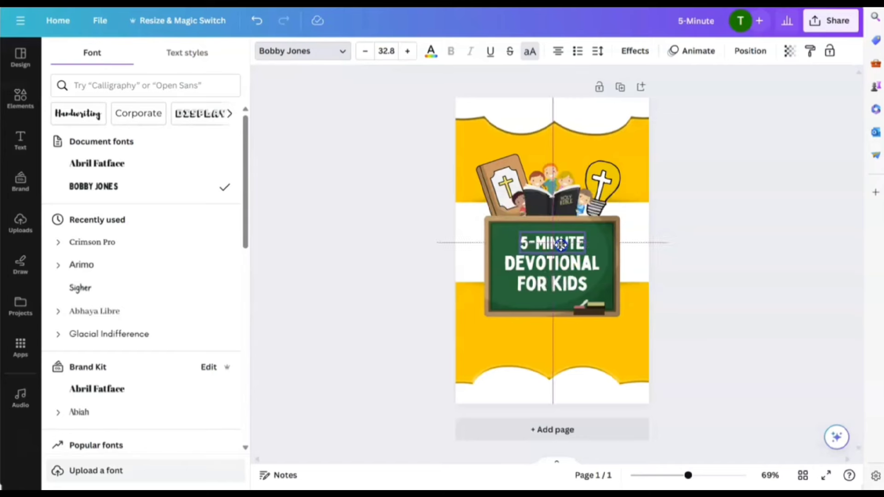
{"action": "left_click", "coordinate": [719, 286]}
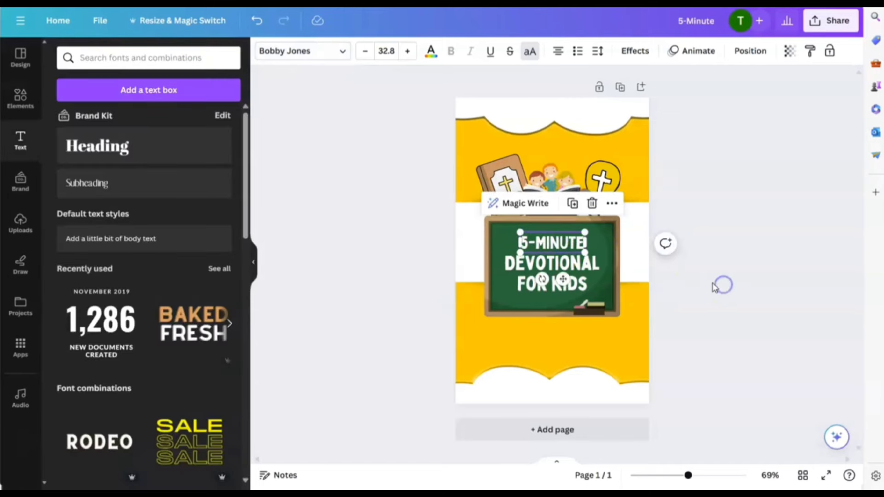
{"action": "left_click", "coordinate": [578, 274]}
{"action": "left_click", "coordinate": [722, 329]}
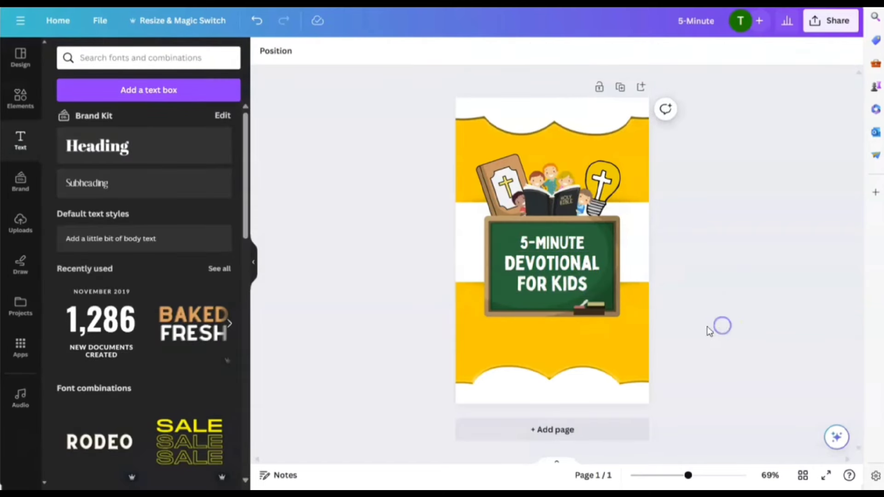
{"action": "left_click", "coordinate": [323, 351]}
Step: Search the graphics library for "family"
{"action": "left_click", "coordinate": [20, 98]}
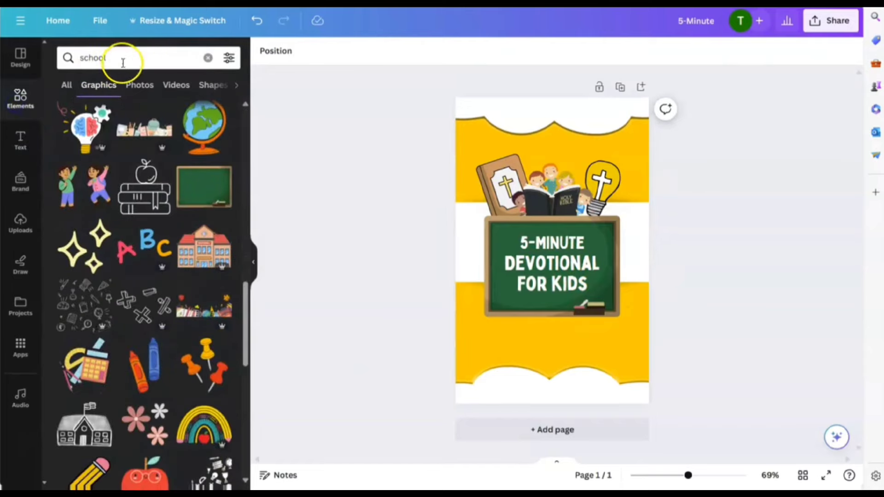
{"action": "left_click", "coordinate": [124, 59]}
{"action": "double_click", "coordinate": [91, 58]}
{"action": "type", "text": "family"}
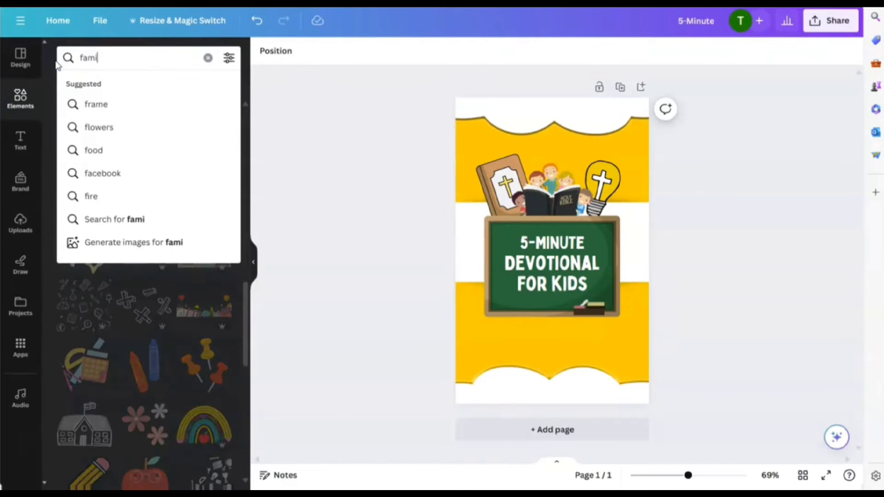
{"action": "key", "text": "Return"}
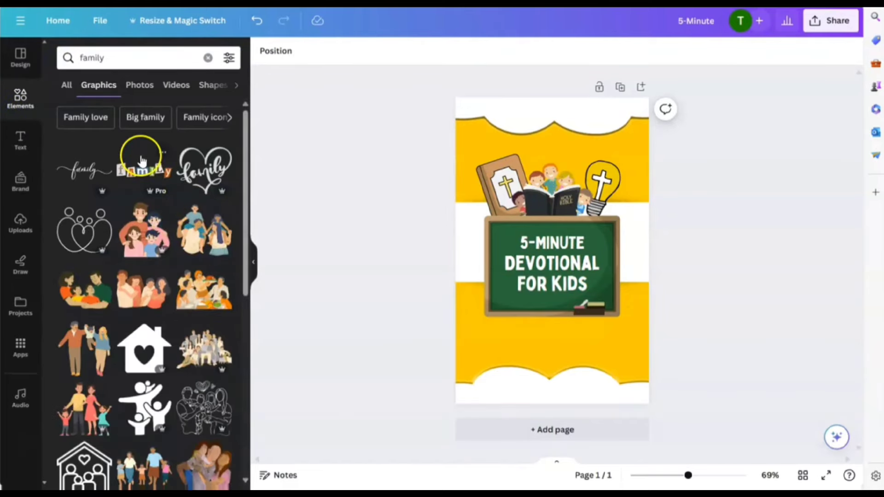
Step: Add the green leafy branch graphic, shrink it to about 1.82 × 2.22 in, and place it over the chalkboard's upper-left corner
{"action": "scroll", "coordinate": [158, 336], "scroll_direction": "down", "scroll_amount": 15}
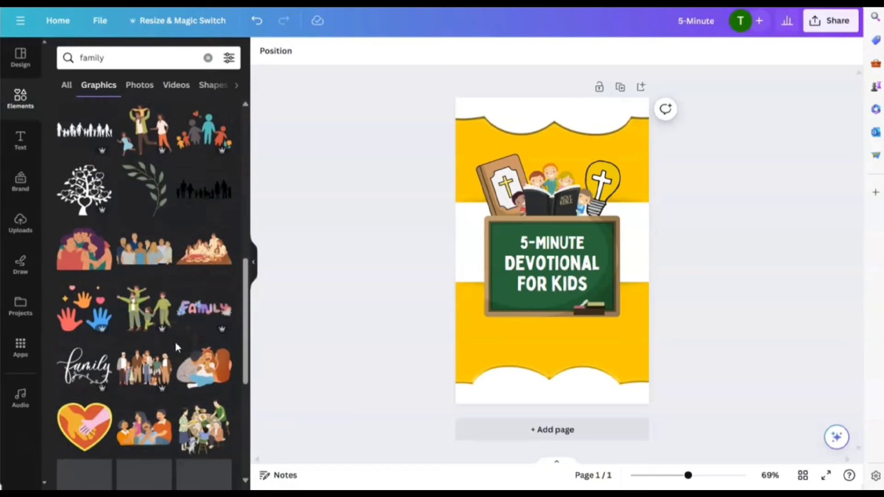
{"action": "left_click", "coordinate": [160, 214]}
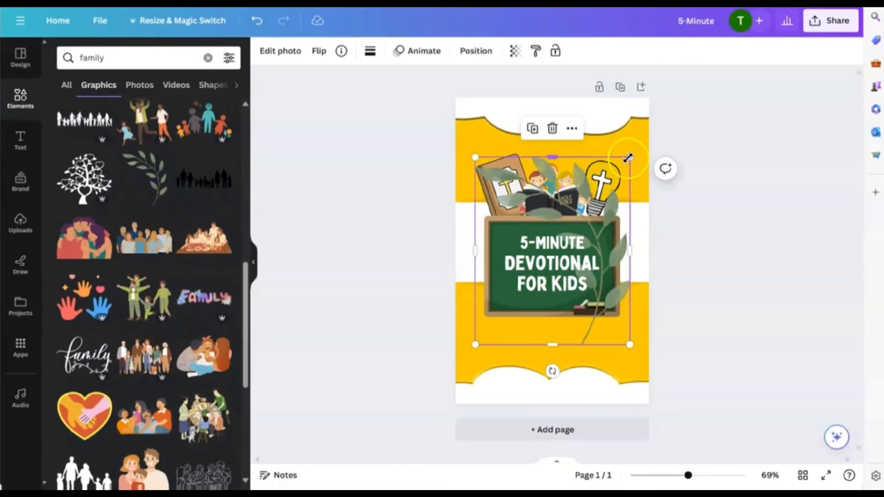
{"action": "left_click_drag", "start_coordinate": [628, 156], "coordinate": [546, 256]}
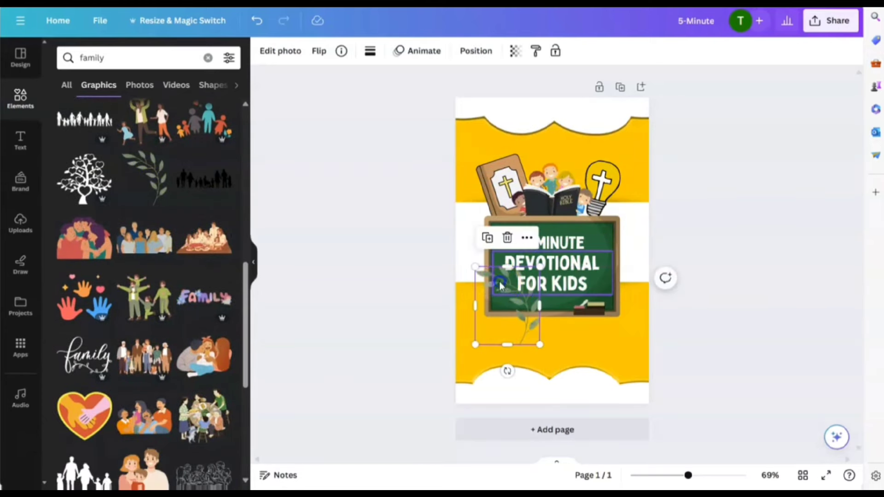
{"action": "left_click_drag", "start_coordinate": [500, 274], "coordinate": [487, 225]}
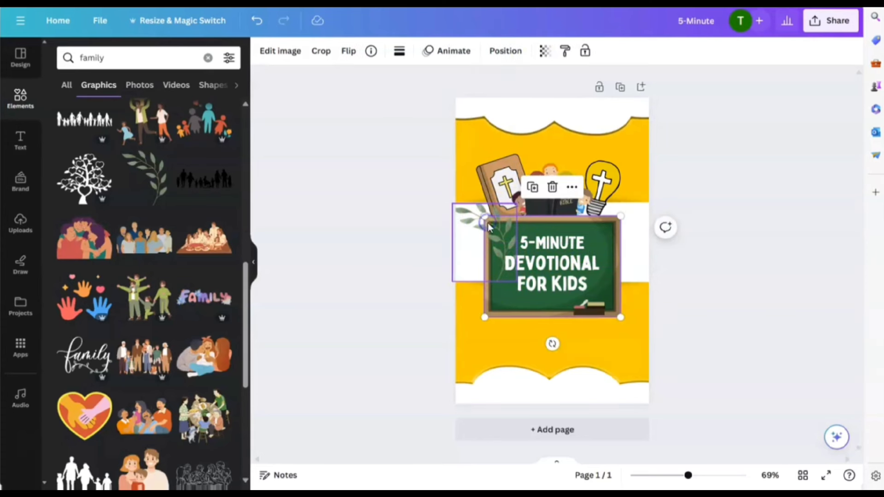
Step: Try to send the chalkboard one layer backward relative to the leafy branch, and undo that change
{"action": "left_click", "coordinate": [506, 50]}
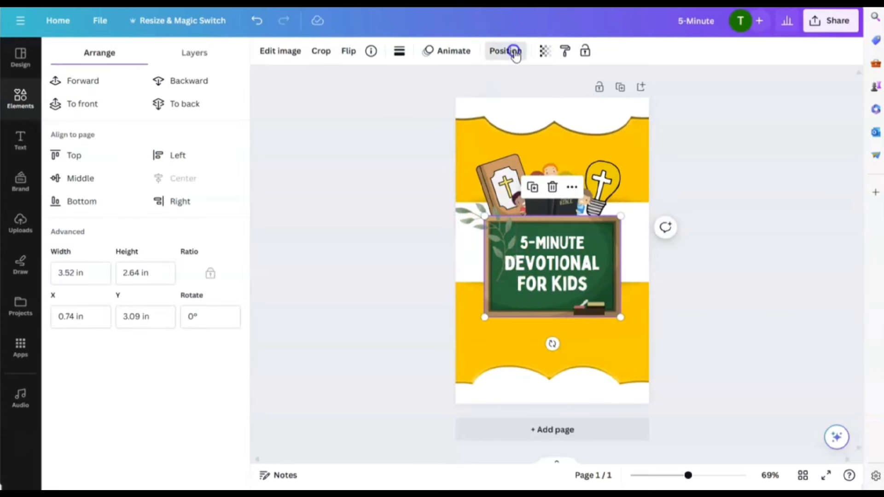
{"action": "left_click", "coordinate": [203, 83]}
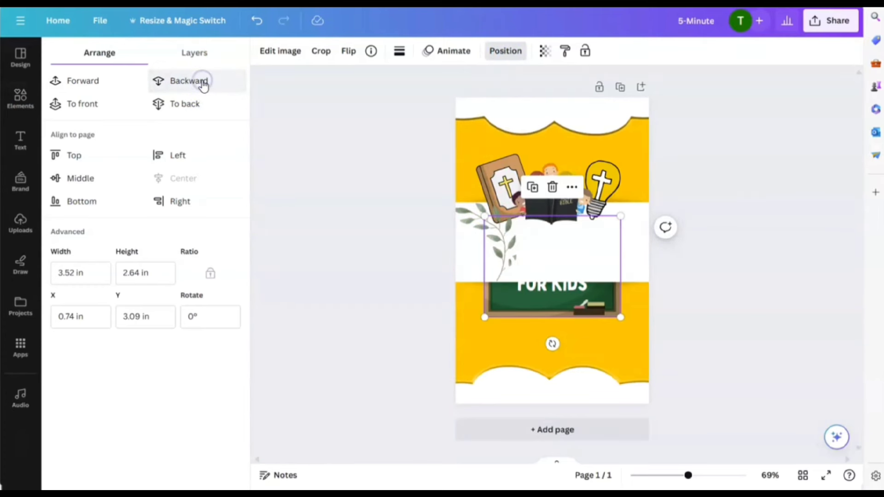
{"action": "left_click", "coordinate": [256, 22]}
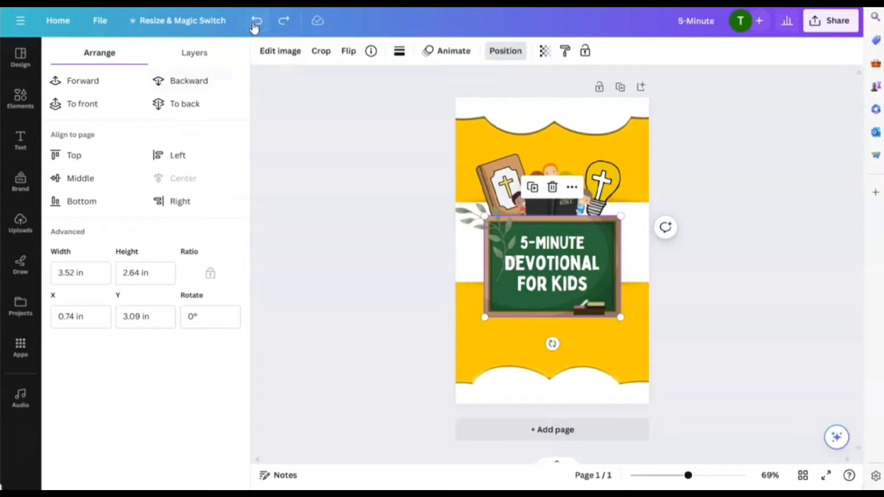
{"action": "left_click", "coordinate": [255, 23]}
Step: Send the leafy branch backward so it sits behind the chalkboard
{"action": "left_click", "coordinate": [475, 51]}
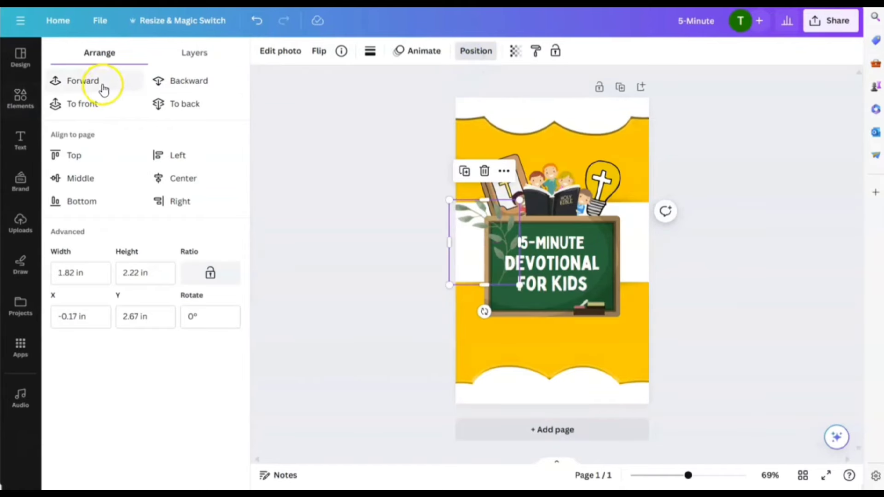
{"action": "left_click", "coordinate": [81, 83]}
{"action": "left_click", "coordinate": [173, 90]}
{"action": "left_click", "coordinate": [182, 109]}
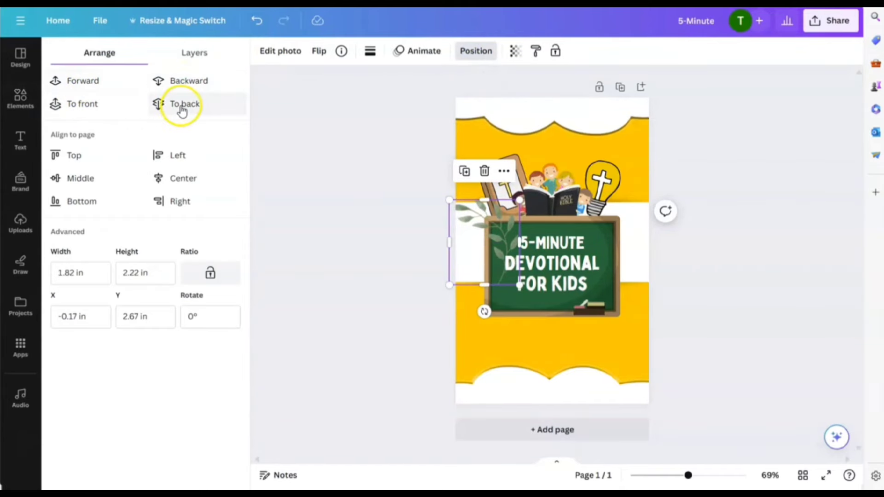
{"action": "left_click", "coordinate": [194, 84]}
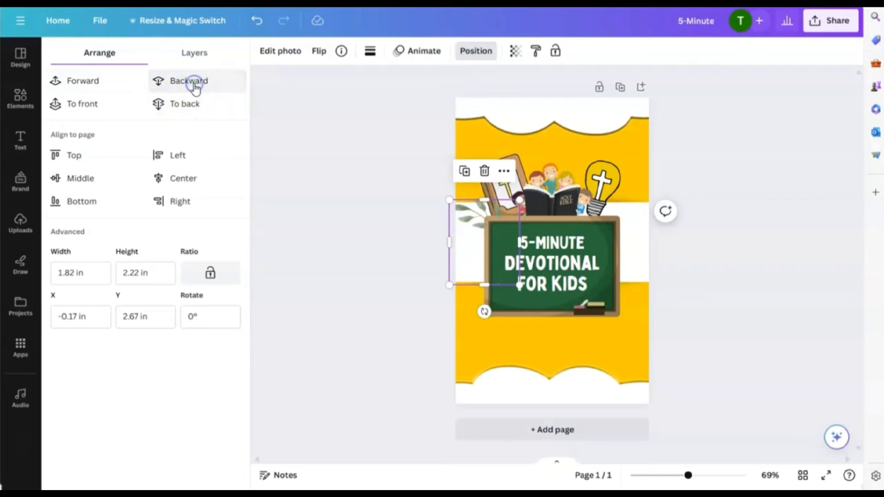
Step: Duplicate the leafy branch, move the copy over the light bulb, and flip it horizontally
{"action": "left_click", "coordinate": [464, 171]}
{"action": "left_click", "coordinate": [478, 247]}
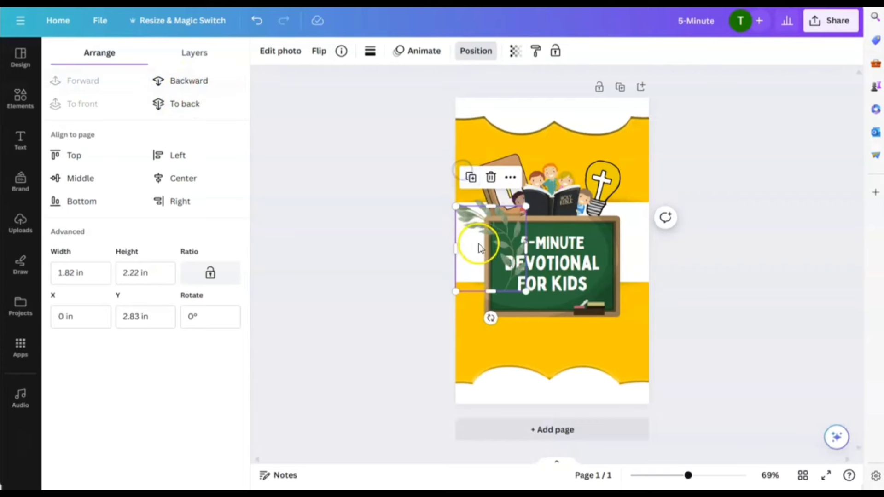
{"action": "left_click_drag", "start_coordinate": [478, 247], "coordinate": [587, 198]}
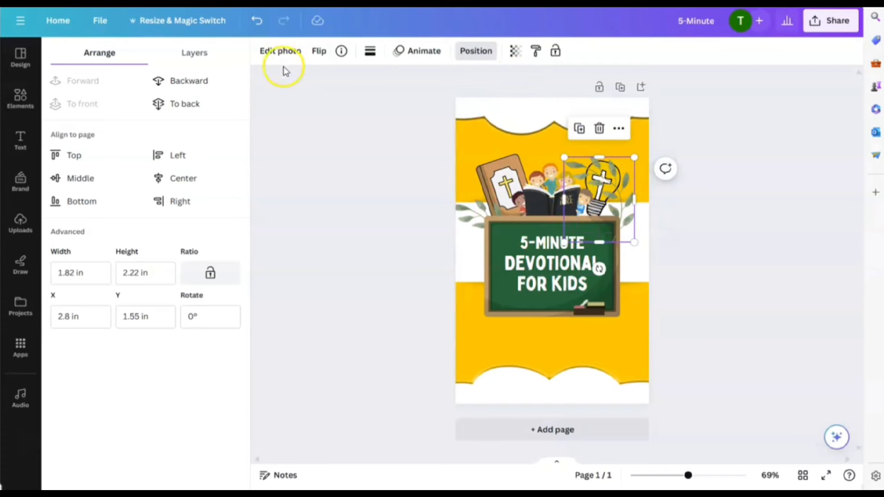
{"action": "left_click", "coordinate": [319, 54]}
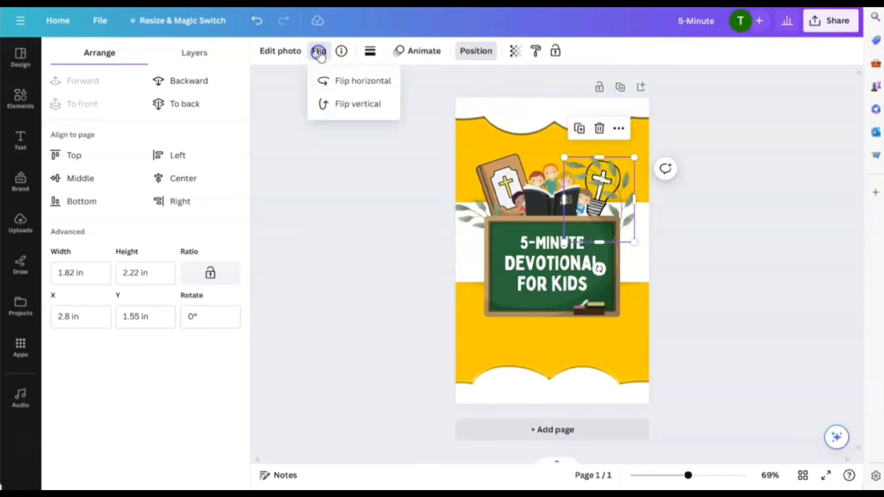
{"action": "left_click", "coordinate": [369, 85]}
{"action": "left_click", "coordinate": [367, 82]}
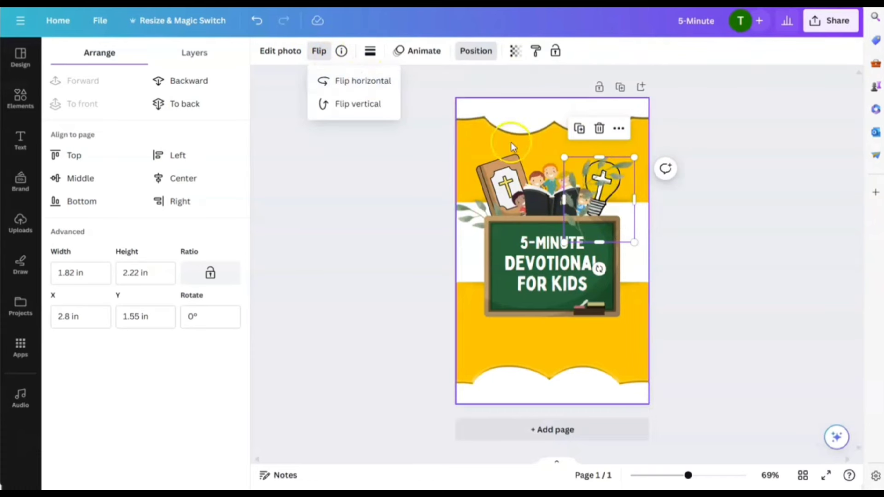
Step: Shift the flipped branch to the right side of the light bulb and send it behind the bulb
{"action": "left_click_drag", "start_coordinate": [600, 174], "coordinate": [621, 179]}
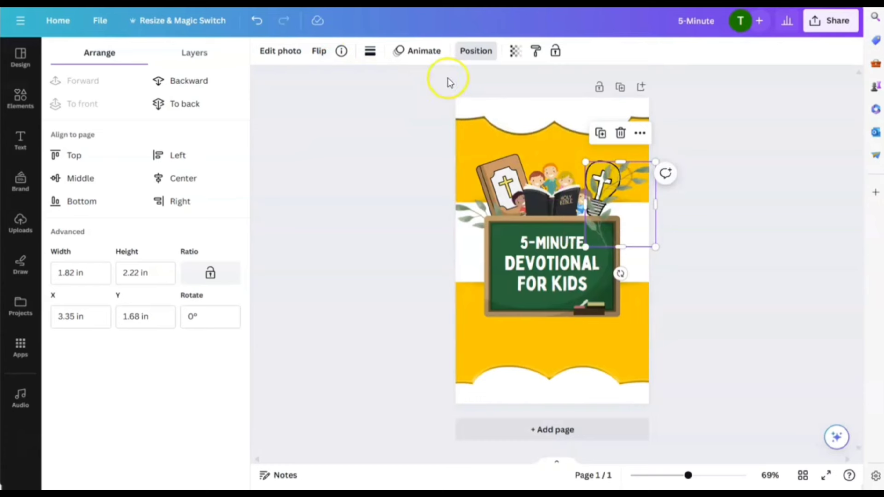
{"action": "left_click", "coordinate": [196, 85]}
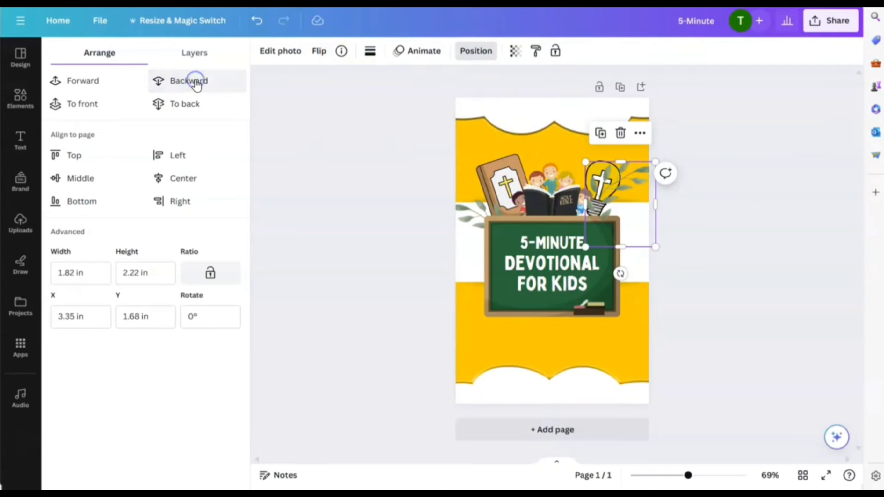
{"action": "left_click", "coordinate": [196, 86]}
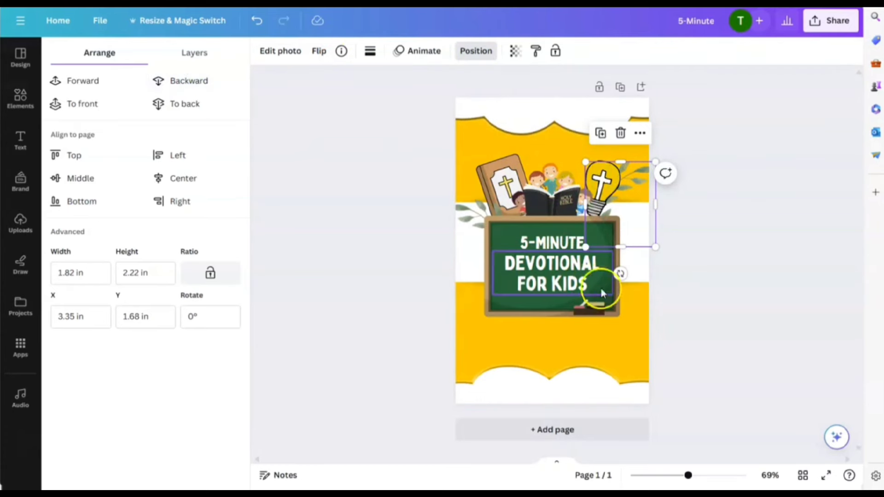
Step: Add the colorful raised hands graphic with hearts from the "family" graphics to the cover
{"action": "left_click", "coordinate": [722, 322]}
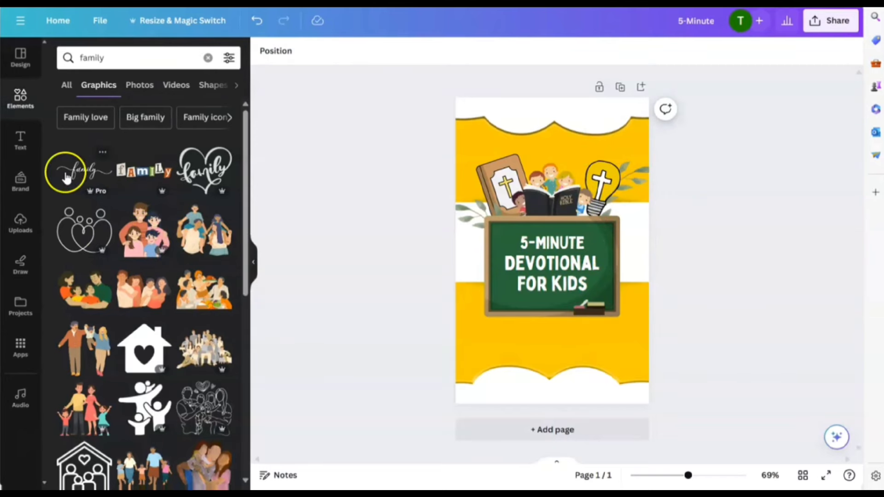
{"action": "scroll", "coordinate": [192, 263], "scroll_direction": "down", "scroll_amount": 10}
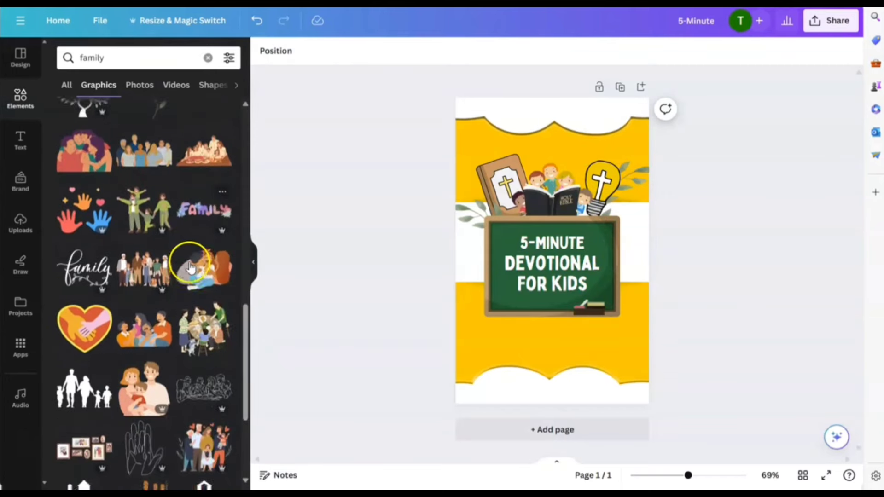
{"action": "left_click", "coordinate": [89, 206]}
{"action": "left_click_drag", "start_coordinate": [586, 218], "coordinate": [598, 223]}
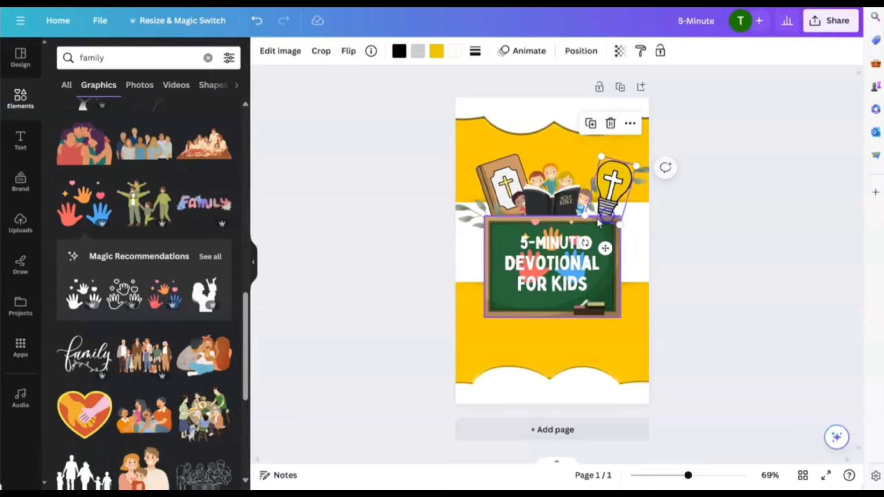
{"action": "left_click", "coordinate": [303, 33]}
{"action": "left_click", "coordinate": [249, 21]}
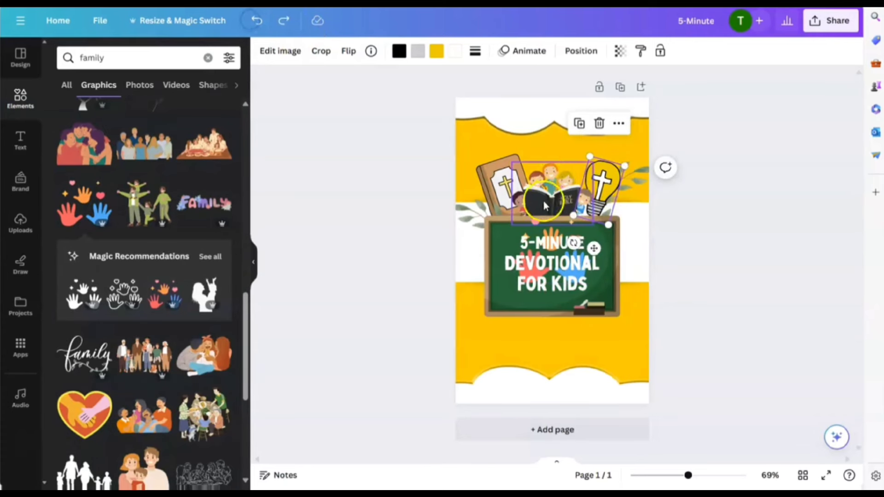
Step: Place the hands graphic behind the chalkboard's right edge, rotated about 29.7°
{"action": "left_click", "coordinate": [545, 231]}
{"action": "left_click_drag", "start_coordinate": [546, 230], "coordinate": [614, 231]}
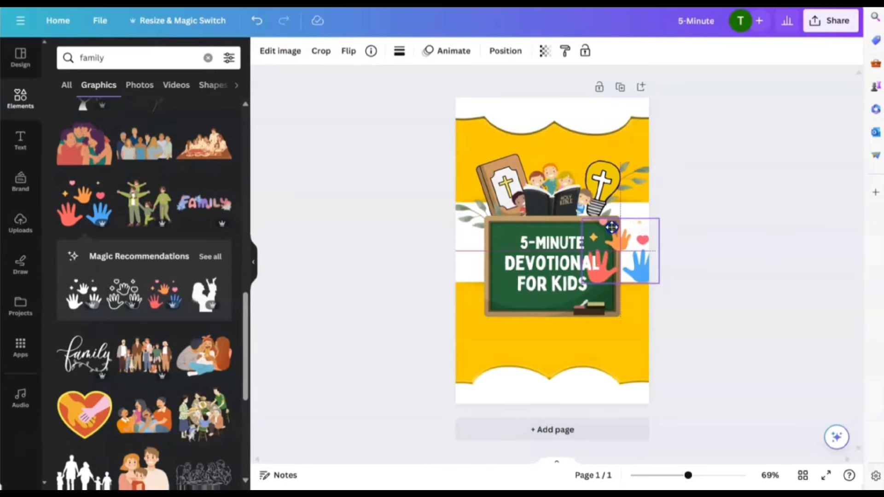
{"action": "left_click_drag", "start_coordinate": [622, 311], "coordinate": [592, 306]}
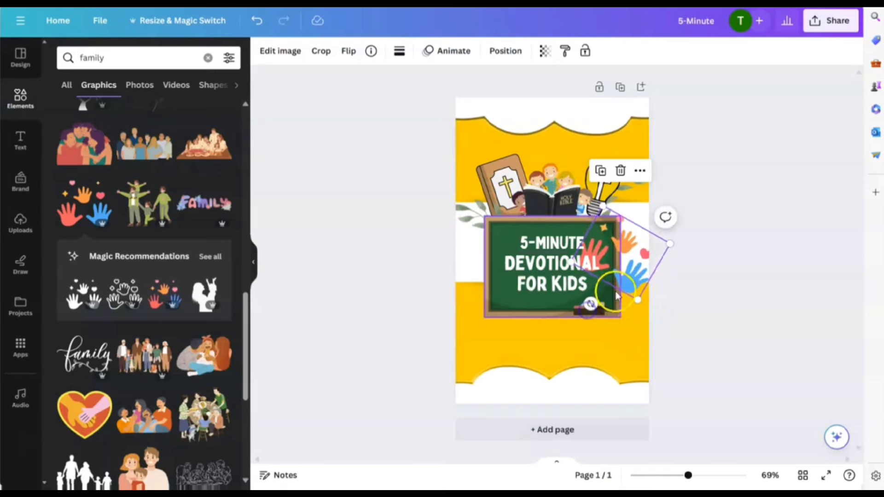
{"action": "left_click", "coordinate": [509, 61]}
{"action": "left_click", "coordinate": [206, 83]}
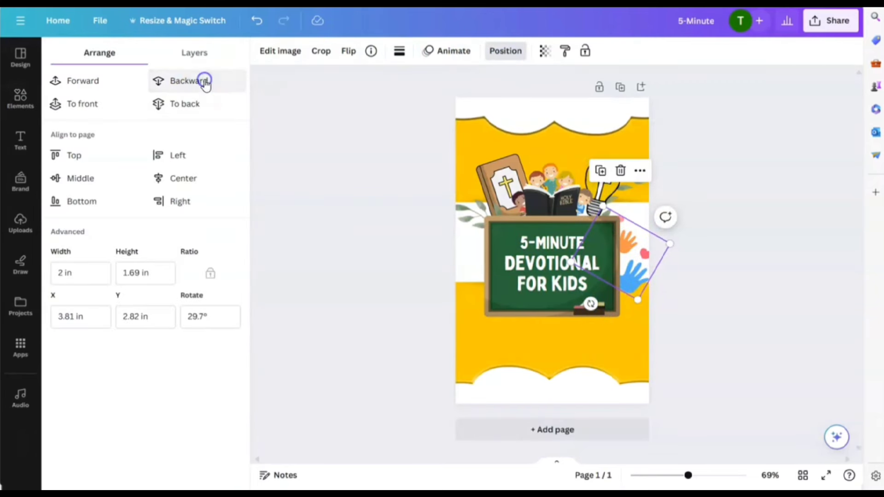
Step: Duplicate the hands graphic and place the copy behind the chalkboard's left edge, rotated about -12.9°
{"action": "left_click", "coordinate": [600, 171]}
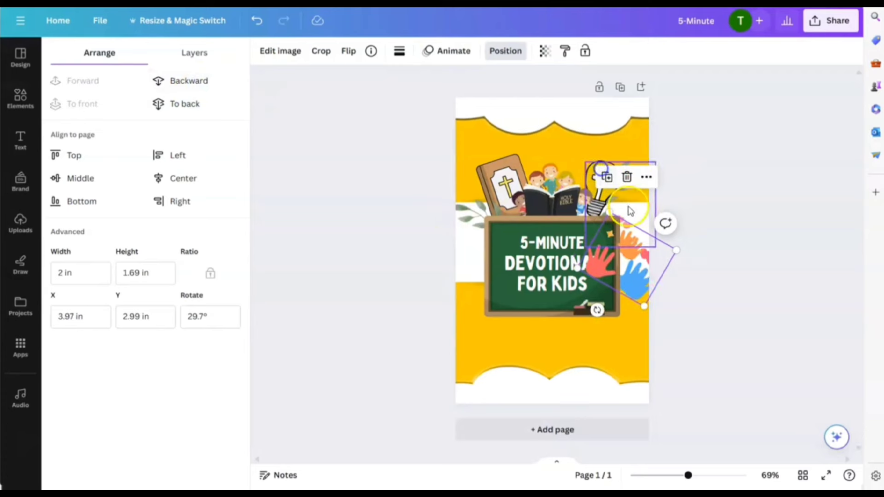
{"action": "left_click_drag", "start_coordinate": [644, 256], "coordinate": [504, 268]}
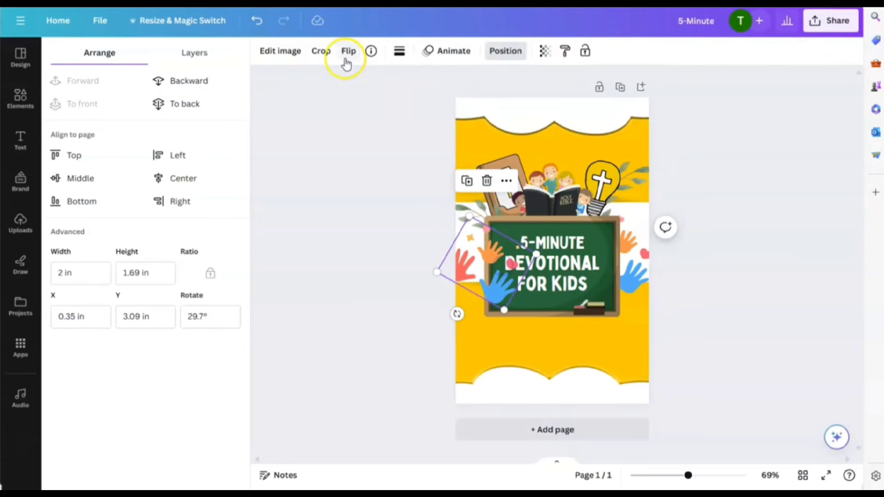
{"action": "left_click_drag", "start_coordinate": [453, 313], "coordinate": [500, 322]}
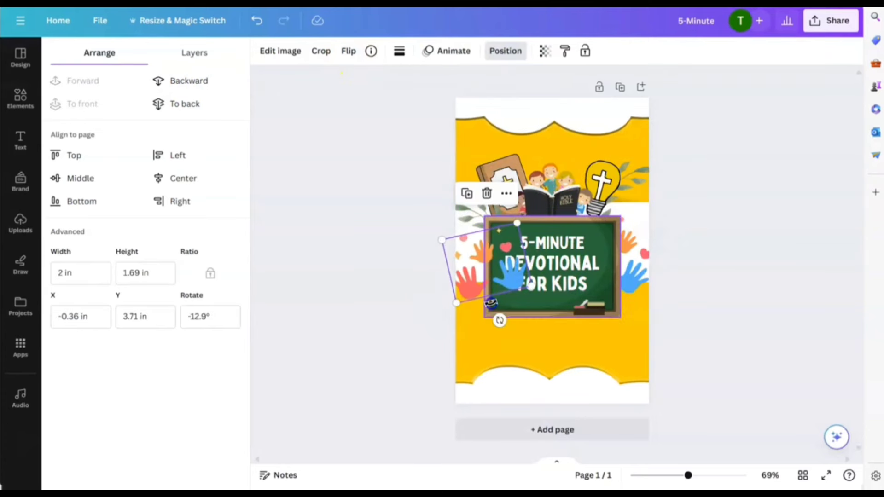
{"action": "left_click_drag", "start_coordinate": [485, 256], "coordinate": [474, 252]}
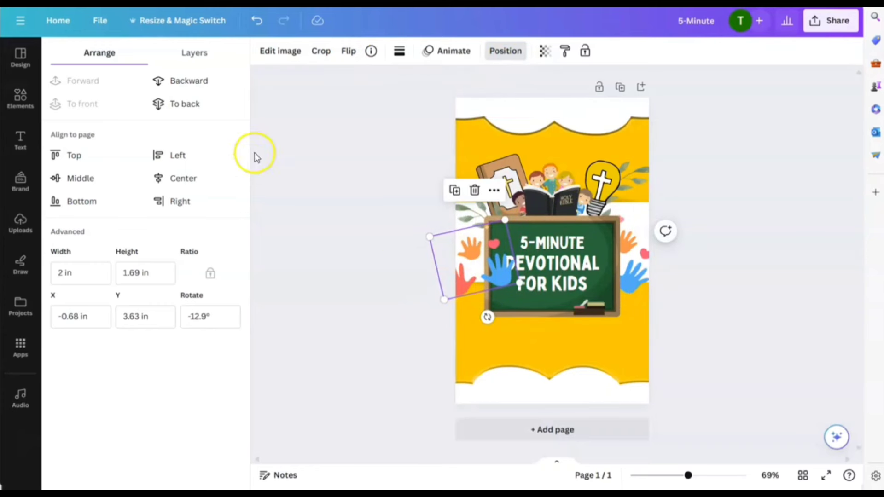
{"action": "left_click", "coordinate": [190, 81]}
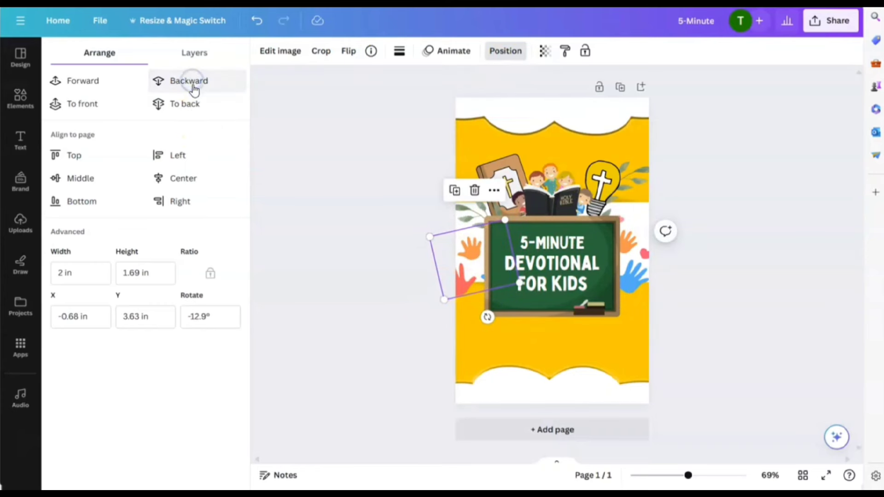
Step: Search the graphics library for "comic icons"
{"action": "scroll", "coordinate": [110, 350], "scroll_direction": "down", "scroll_amount": 4}
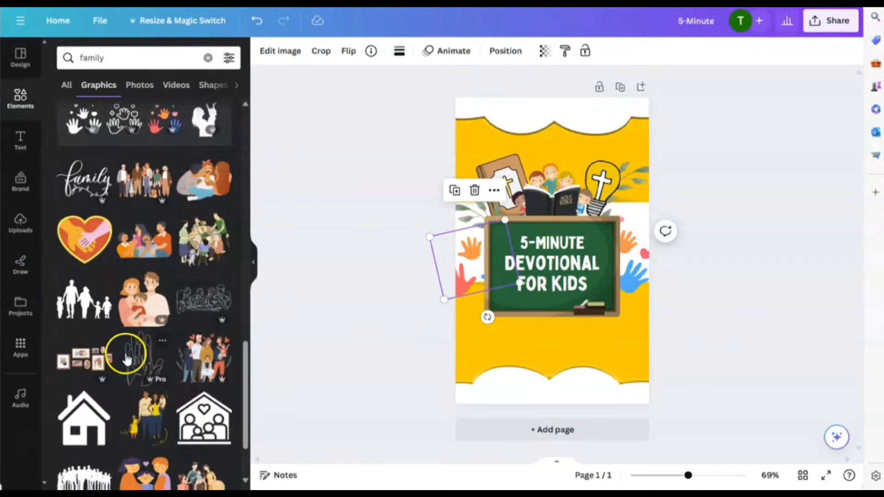
{"action": "scroll", "coordinate": [127, 359], "scroll_direction": "down", "scroll_amount": 2}
{"action": "left_click", "coordinate": [56, 54]}
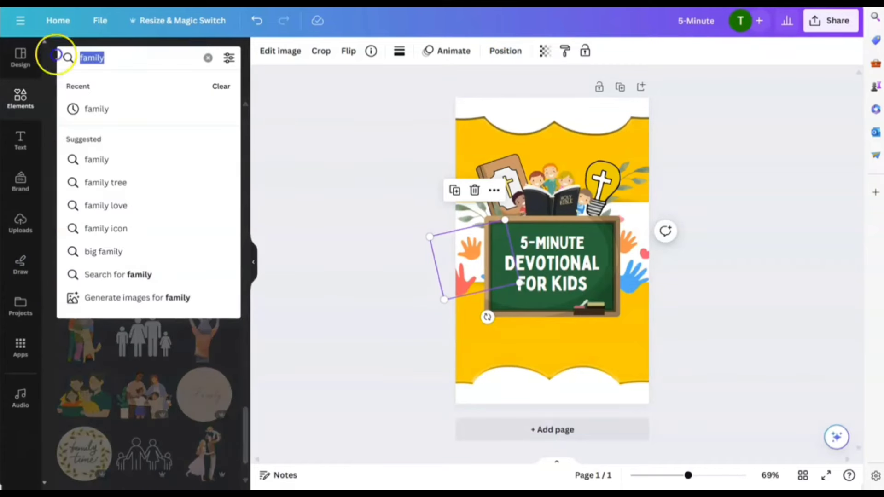
{"action": "type", "text": "comic "}
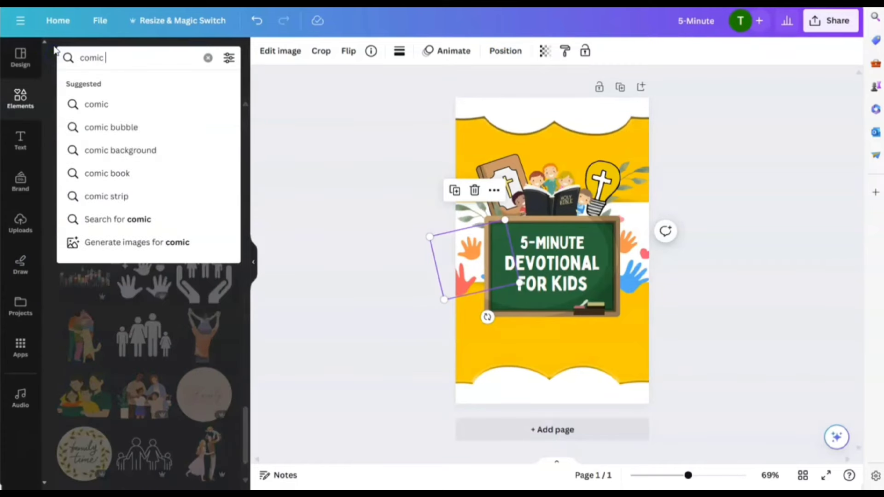
{"action": "type", "text": "icon"}
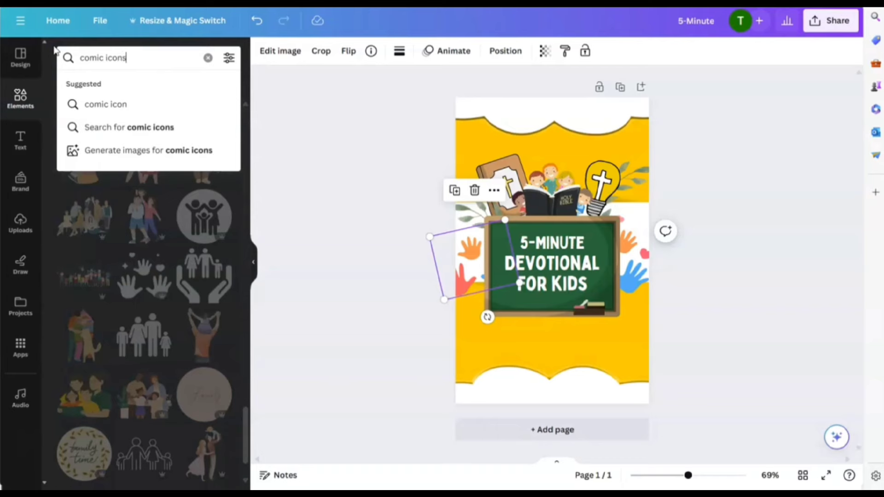
{"action": "type", "text": "s"}
{"action": "key", "text": "Return"}
{"action": "left_click", "coordinate": [82, 119]}
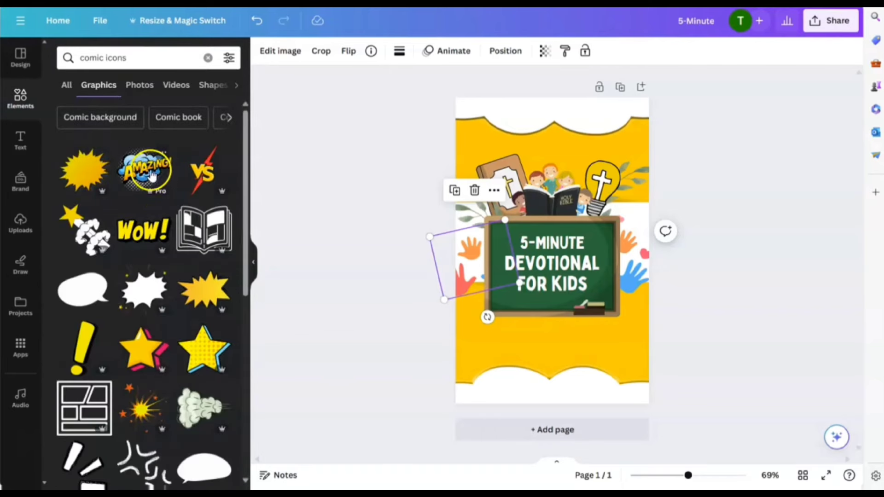
Step: Add the yellow star with white smoke trail above the reading children, enlarged to about 2.65 × 2.7 in and rotated about 48.4°
{"action": "left_click", "coordinate": [86, 227]}
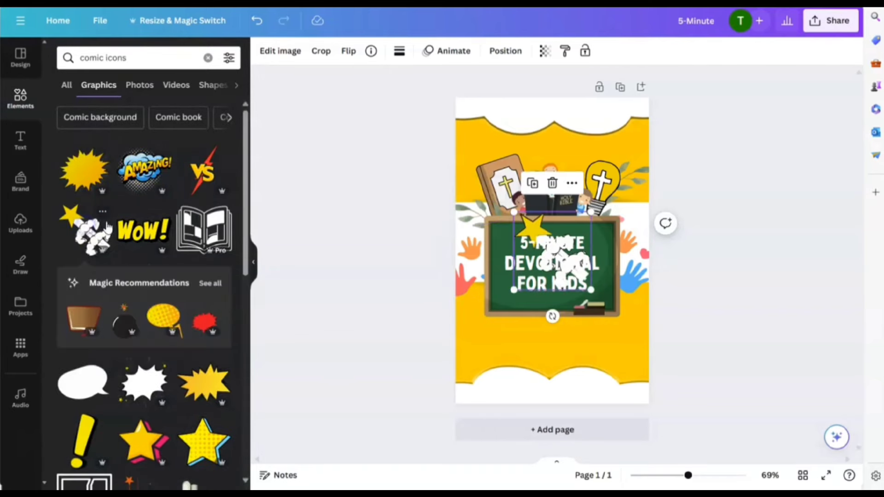
{"action": "left_click", "coordinate": [530, 240]}
{"action": "left_click_drag", "start_coordinate": [530, 224], "coordinate": [532, 150]}
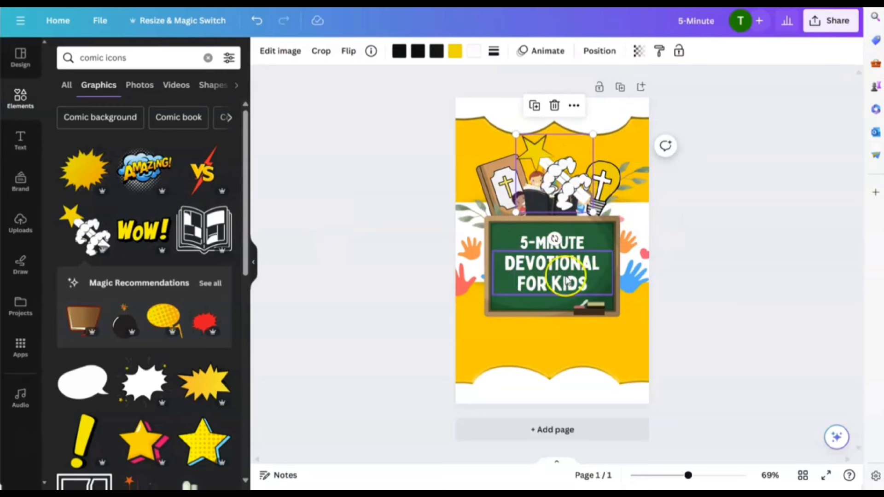
{"action": "left_click_drag", "start_coordinate": [556, 231], "coordinate": [481, 239]}
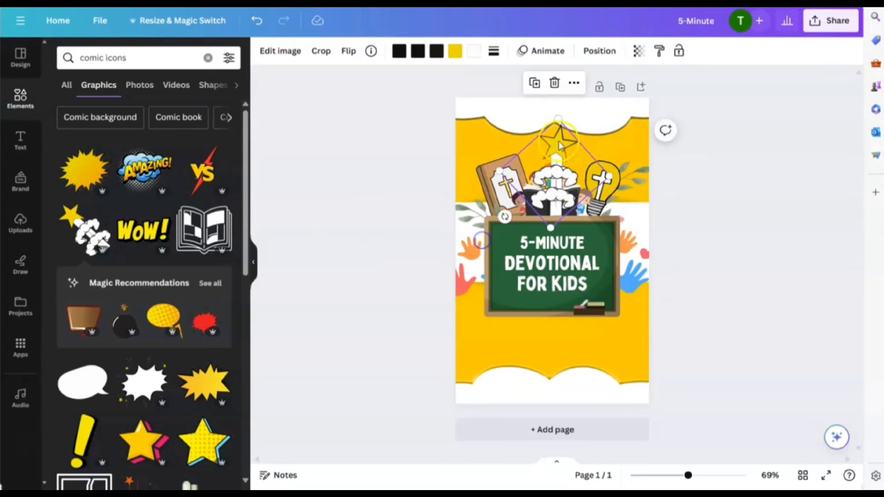
{"action": "mouse_move", "coordinate": [558, 118]}
{"action": "left_mouse_down"}
{"action": "mouse_move", "coordinate": [551, 139]}
{"action": "mouse_move", "coordinate": [560, 97]}
{"action": "mouse_move", "coordinate": [551, 120]}
{"action": "left_mouse_up"}
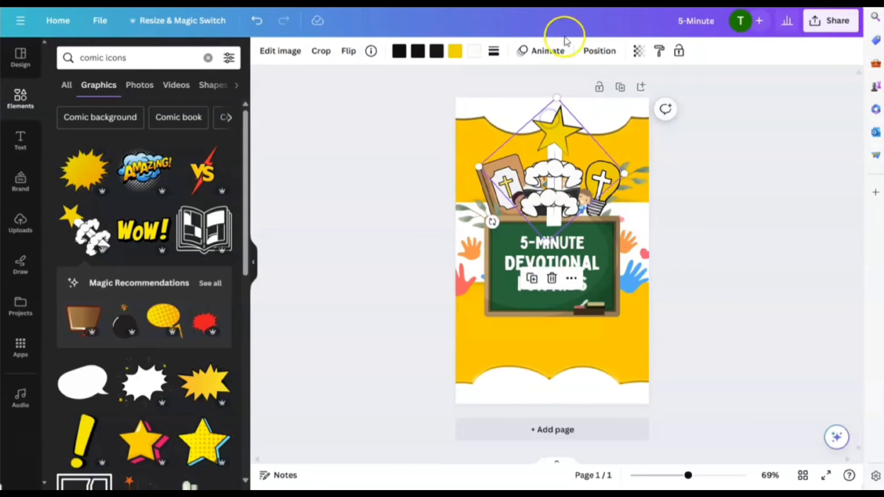
Step: Send the smoke-trail star behind the reading children, shift it slightly up and right, and rotate it to about 60.4°
{"action": "left_click", "coordinate": [606, 54]}
{"action": "left_click", "coordinate": [189, 83]}
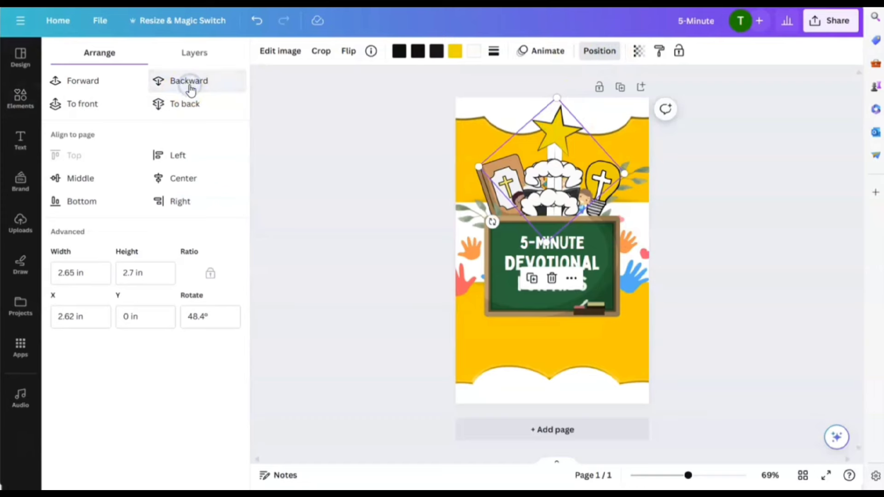
{"action": "left_click", "coordinate": [190, 87]}
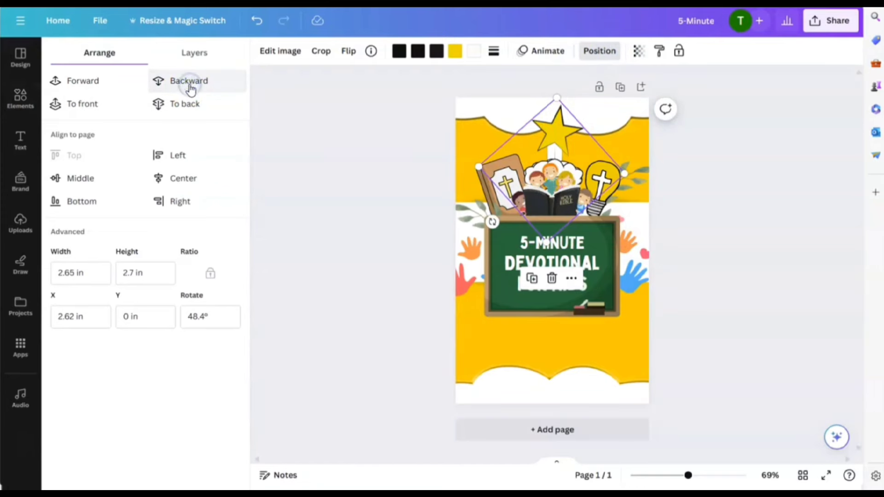
{"action": "mouse_move", "coordinate": [558, 110]}
{"action": "left_mouse_down"}
{"action": "mouse_move", "coordinate": [539, 109]}
{"action": "mouse_move", "coordinate": [563, 96]}
{"action": "mouse_move", "coordinate": [562, 109]}
{"action": "left_mouse_up"}
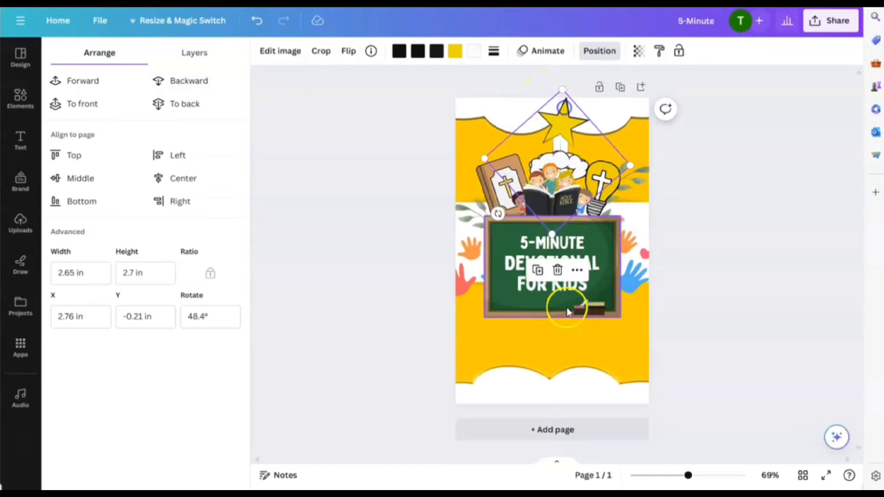
{"action": "mouse_move", "coordinate": [498, 213]}
{"action": "left_mouse_down"}
{"action": "mouse_move", "coordinate": [483, 188]}
{"action": "mouse_move", "coordinate": [497, 218]}
{"action": "mouse_move", "coordinate": [487, 205]}
{"action": "left_mouse_up"}
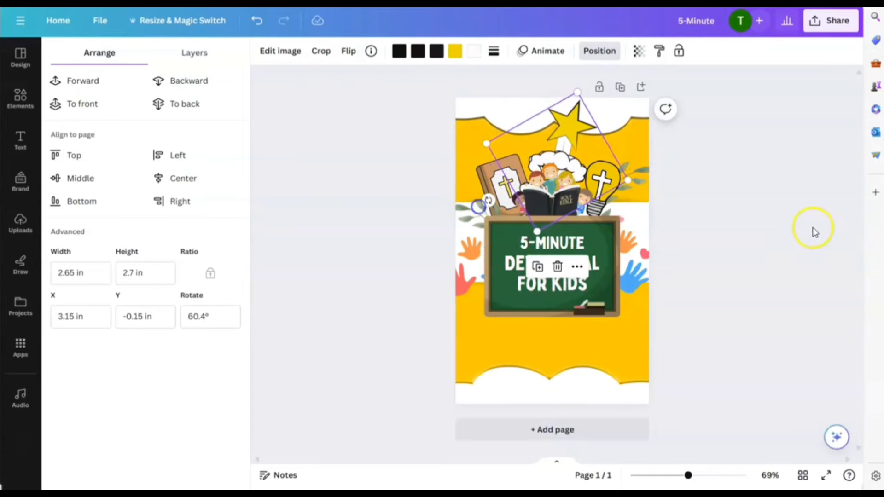
{"action": "left_click", "coordinate": [741, 251]}
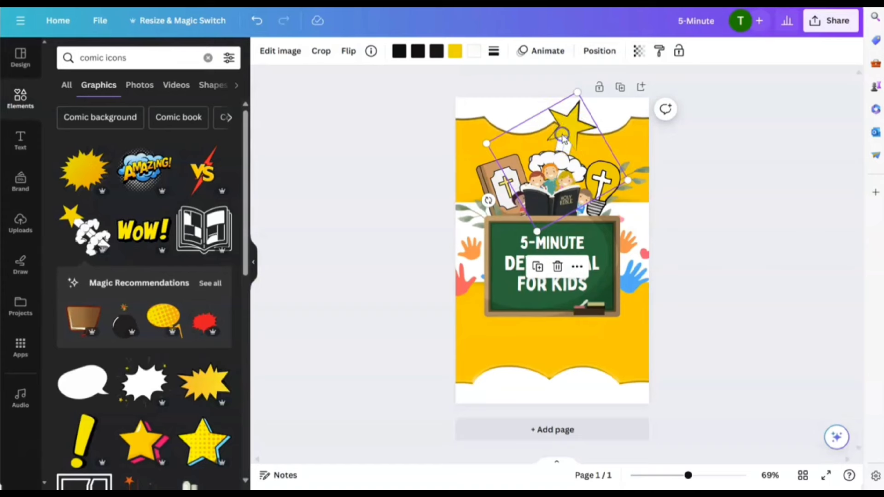
{"action": "left_click", "coordinate": [453, 174]}
Step: Add the dotted yellow star with blue edge, tilt it clockwise, shrink it, and place it over the chalkboard's lower-left corner
{"action": "scroll", "coordinate": [179, 255], "scroll_direction": "down", "scroll_amount": 5}
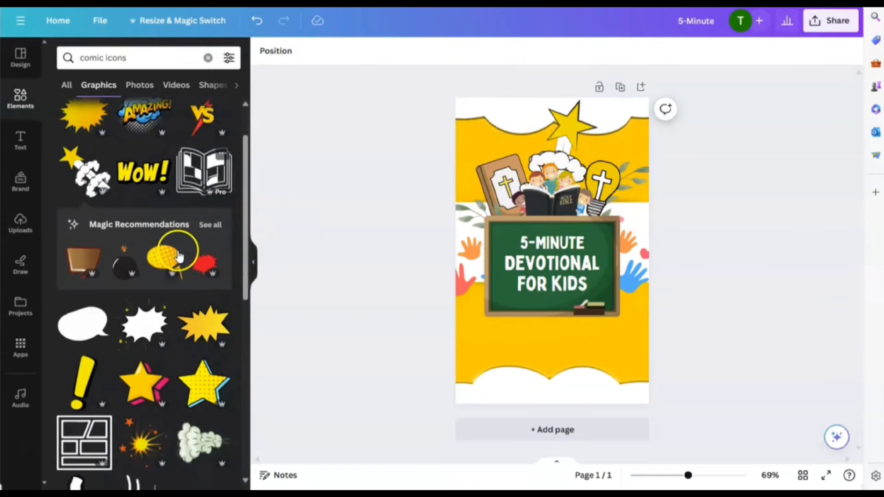
{"action": "left_click", "coordinate": [206, 271]}
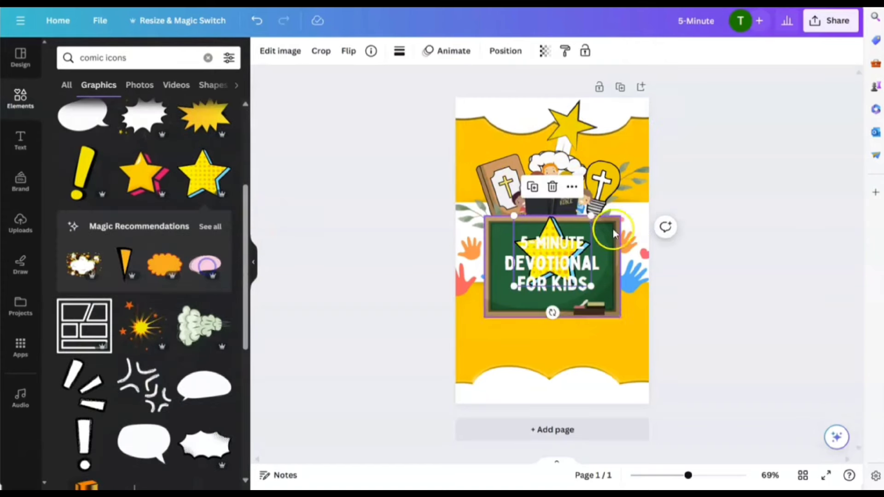
{"action": "left_click_drag", "start_coordinate": [552, 220], "coordinate": [499, 285]}
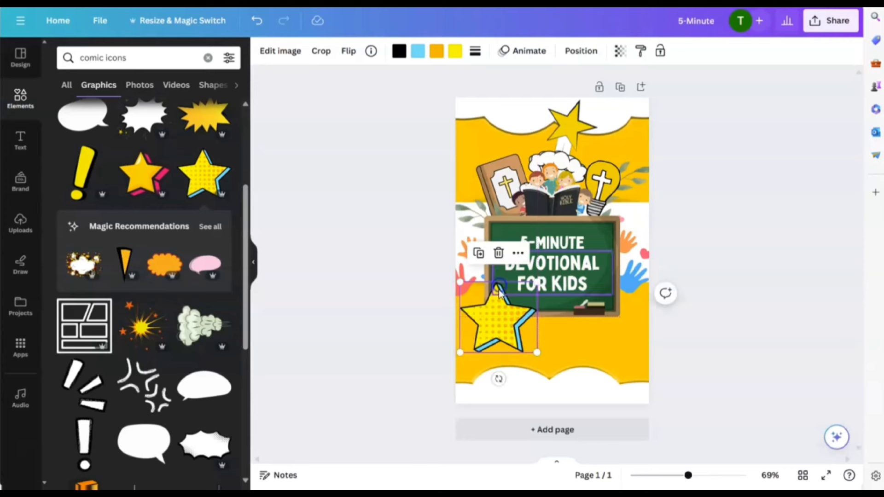
{"action": "left_click_drag", "start_coordinate": [499, 377], "coordinate": [529, 375]}
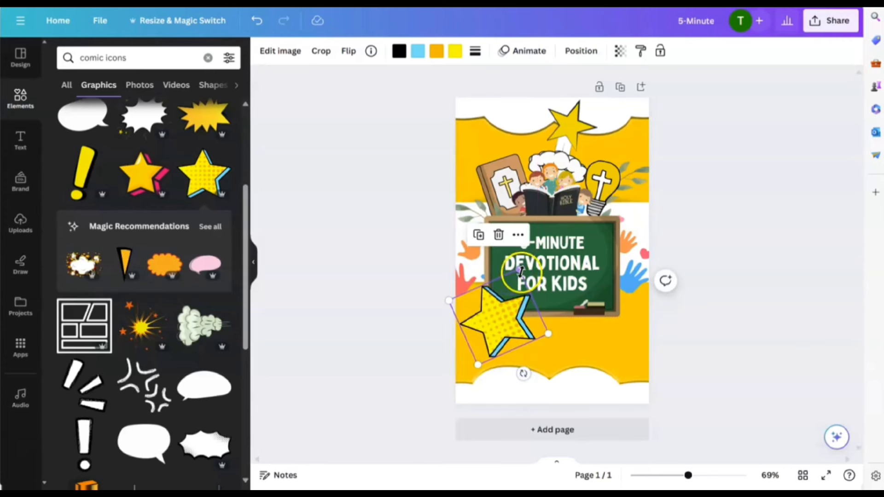
{"action": "left_click_drag", "start_coordinate": [519, 271], "coordinate": [509, 302]}
{"action": "mouse_move", "coordinate": [491, 336]}
{"action": "left_mouse_down"}
{"action": "mouse_move", "coordinate": [489, 315]}
{"action": "mouse_move", "coordinate": [486, 322]}
{"action": "left_mouse_up"}
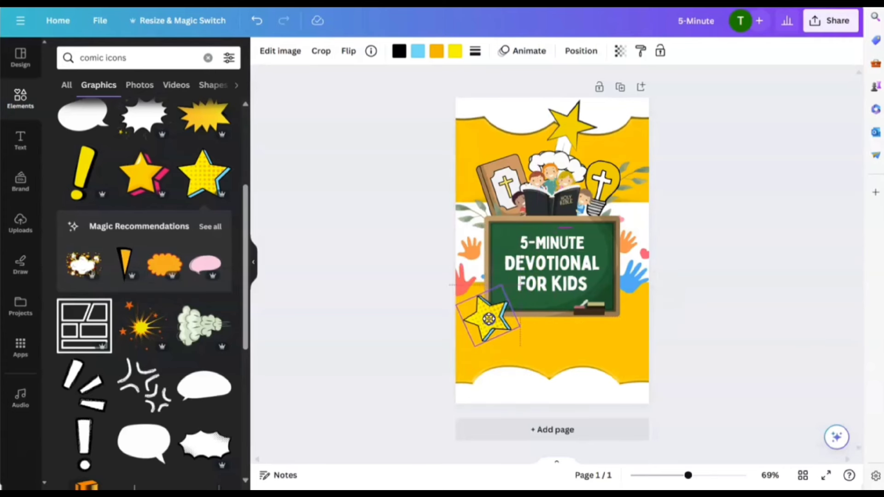
{"action": "left_click", "coordinate": [731, 337]}
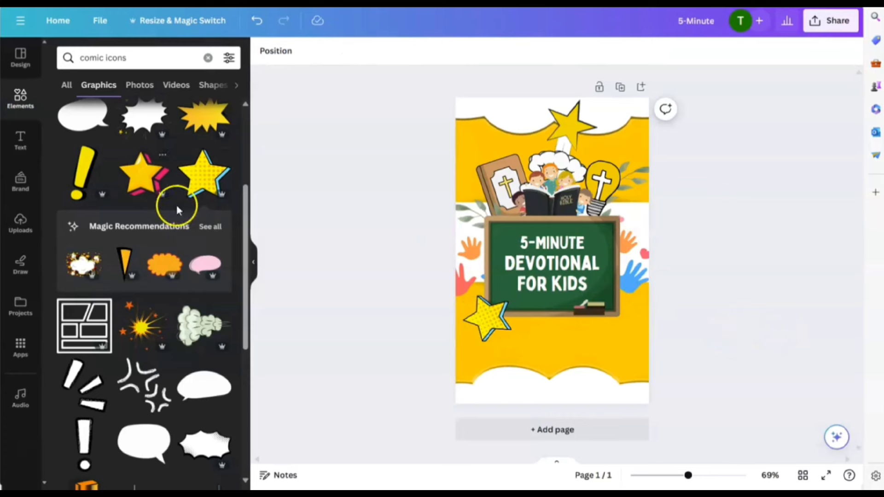
Step: Add the yellow burst with small orange stars to the cover's upper-left area and send it behind the brown Bible
{"action": "scroll", "coordinate": [177, 241], "scroll_direction": "down", "scroll_amount": 3}
{"action": "left_click", "coordinate": [139, 212]}
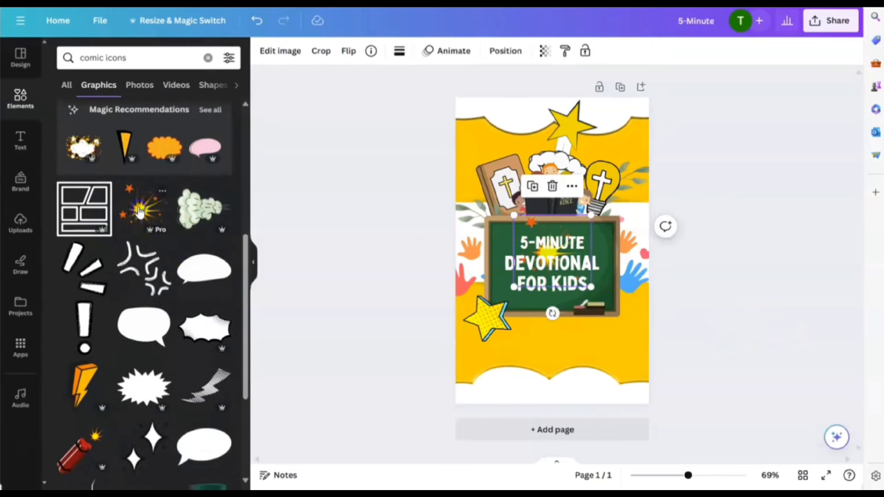
{"action": "left_click", "coordinate": [570, 278]}
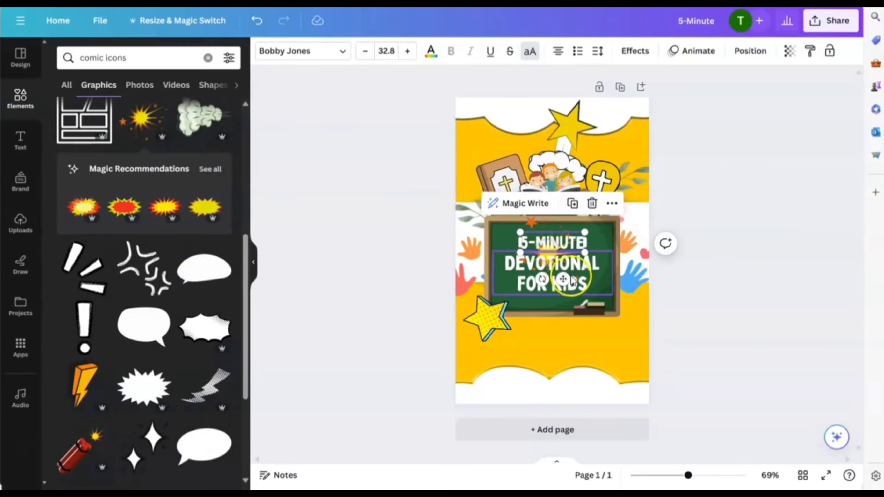
{"action": "left_click_drag", "start_coordinate": [534, 226], "coordinate": [478, 114]}
{"action": "left_click", "coordinate": [590, 54]}
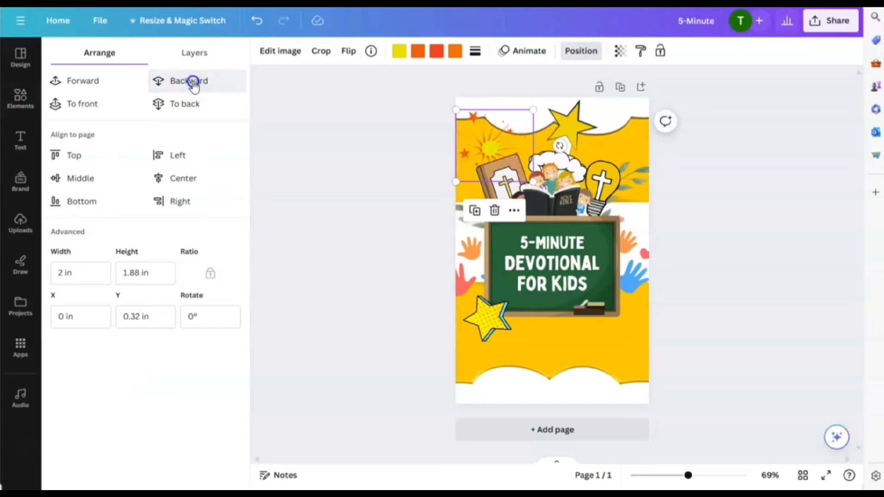
{"action": "left_click", "coordinate": [680, 244]}
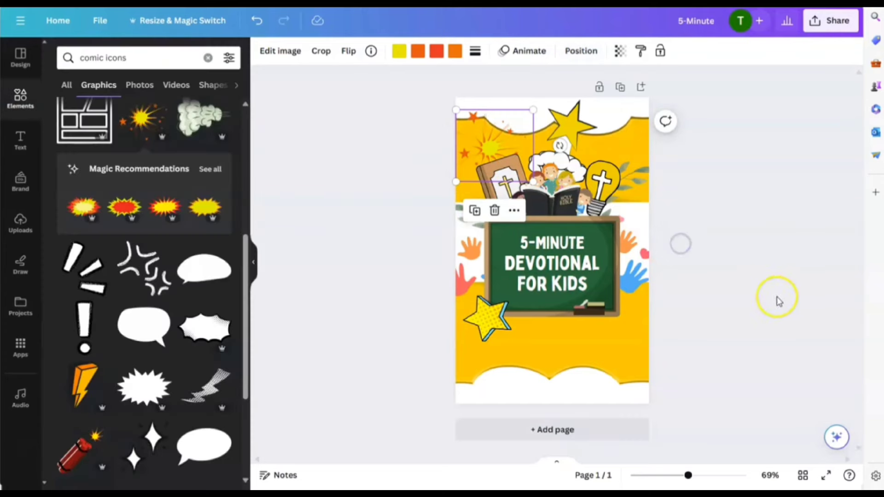
Step: Add the red-orange explosion with stars and white clouds, and place it over the chalkboard's lower-right corner
{"action": "scroll", "coordinate": [223, 250], "scroll_direction": "down", "scroll_amount": 5}
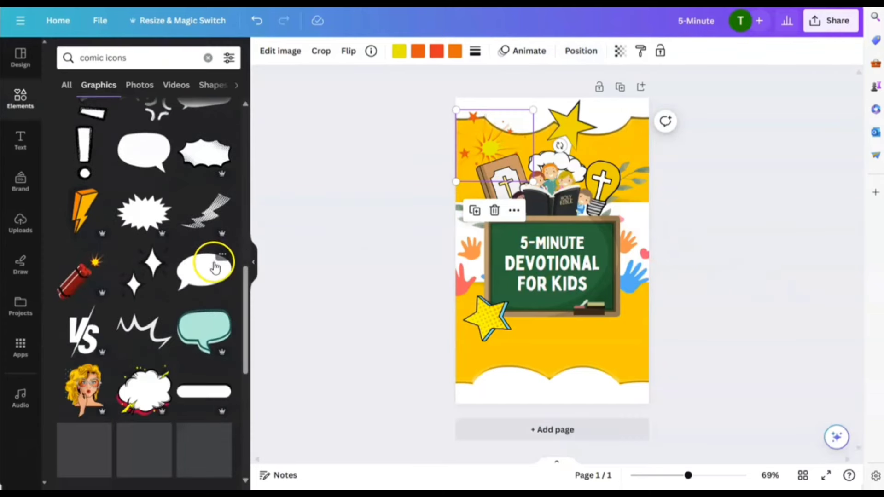
{"action": "scroll", "coordinate": [209, 258], "scroll_direction": "down", "scroll_amount": 1}
{"action": "scroll", "coordinate": [209, 258], "scroll_direction": "down", "scroll_amount": 4}
{"action": "left_click", "coordinate": [698, 321]}
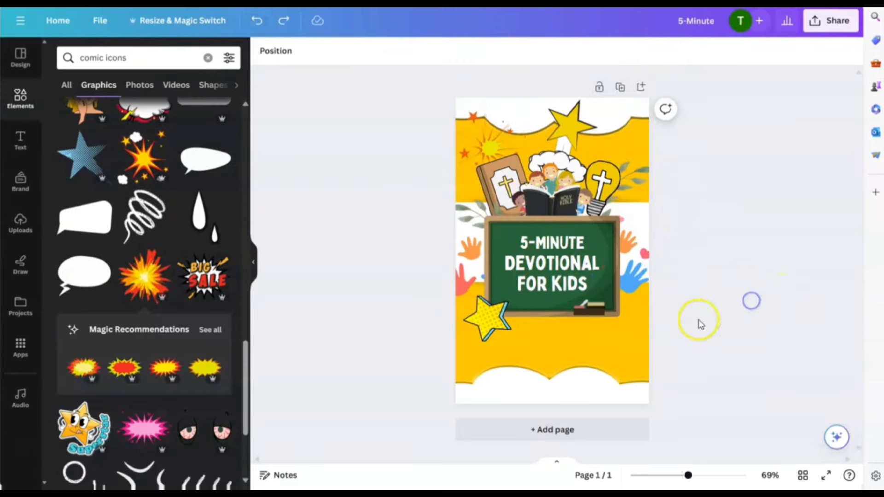
{"action": "left_click", "coordinate": [148, 157]}
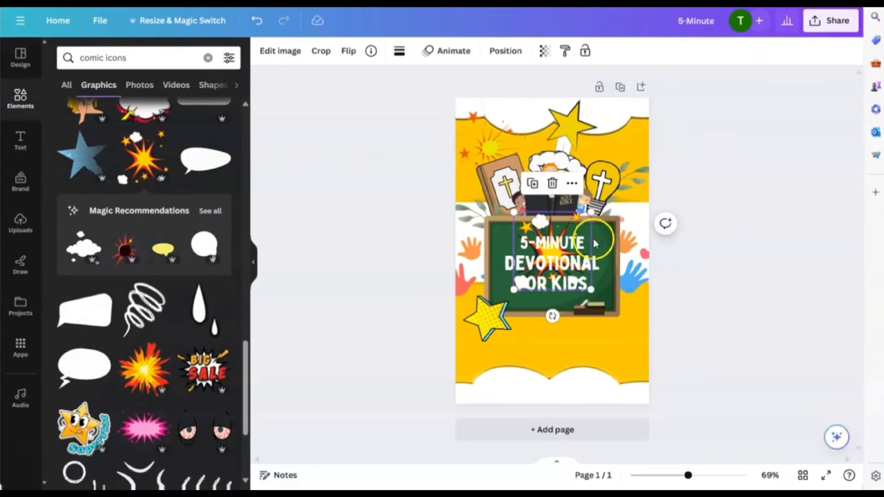
{"action": "left_click_drag", "start_coordinate": [562, 225], "coordinate": [574, 241]}
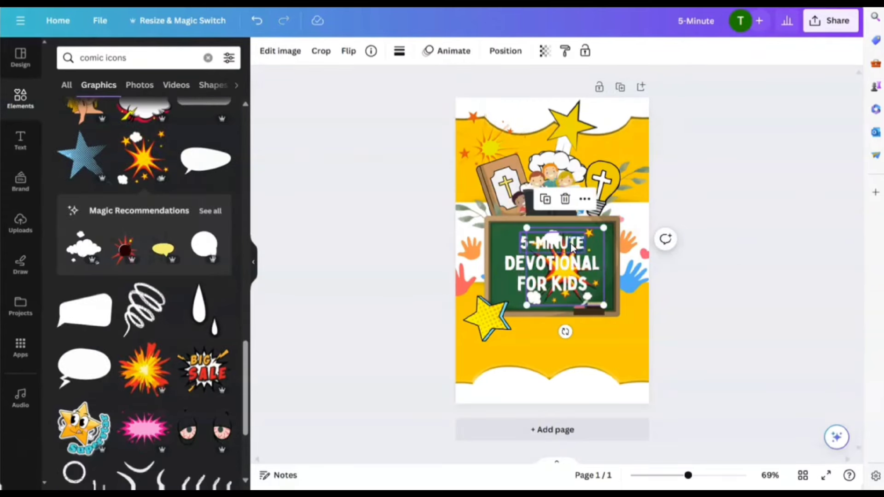
{"action": "left_click_drag", "start_coordinate": [593, 303], "coordinate": [632, 354]}
Step: Send the explosion graphic behind the chalkboard and move it up to about X 2.85 in, Y 4.72 in
{"action": "left_click", "coordinate": [496, 49]}
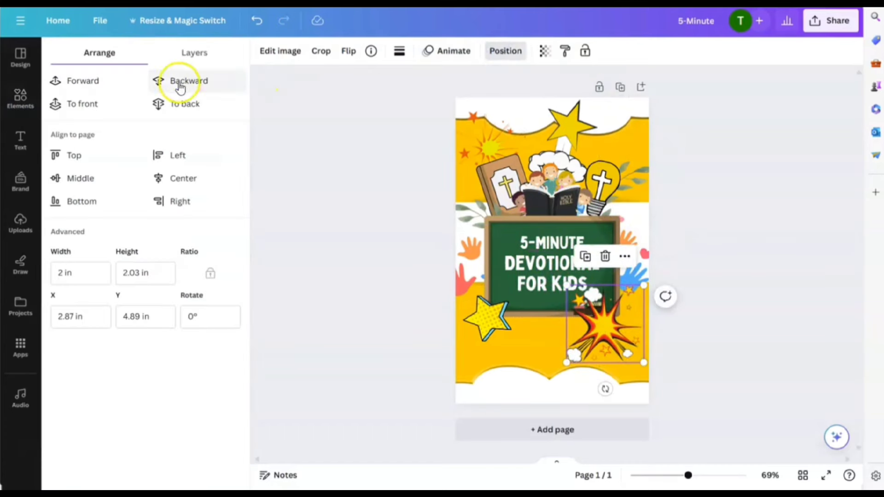
{"action": "left_click", "coordinate": [716, 298]}
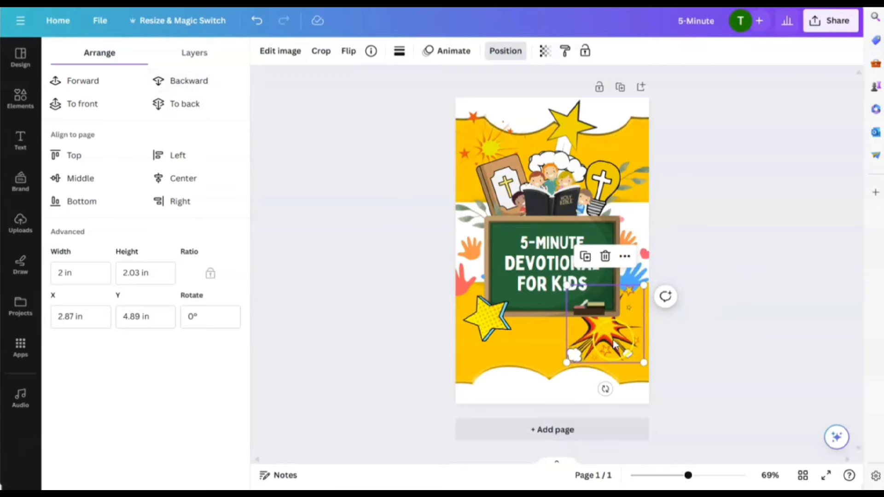
{"action": "left_click_drag", "start_coordinate": [613, 343], "coordinate": [612, 336]}
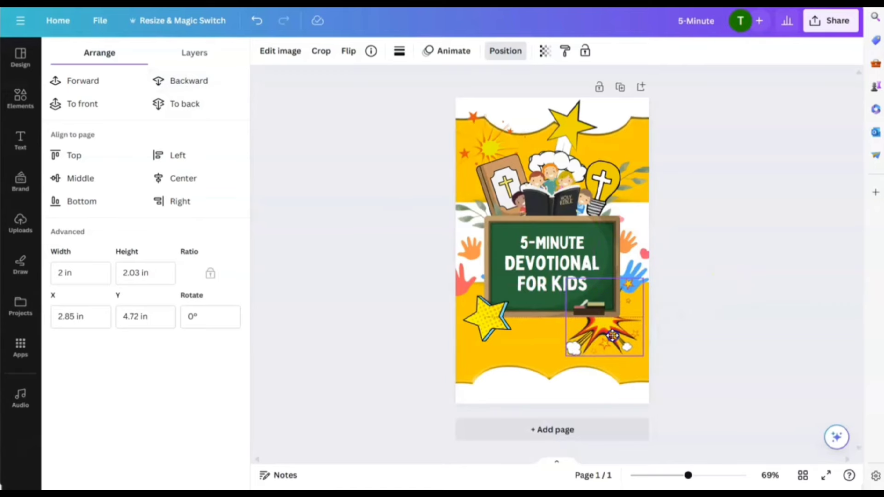
{"action": "left_click", "coordinate": [762, 351]}
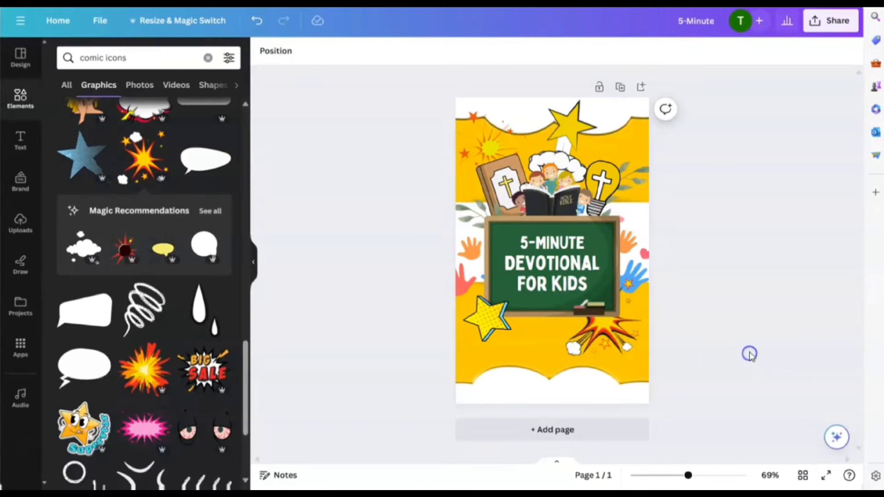
Step: Find the basketball burst graphic among the comic icons, add it to the cover, and place it just below the chalkboard
{"action": "scroll", "coordinate": [138, 366], "scroll_direction": "down", "scroll_amount": 7}
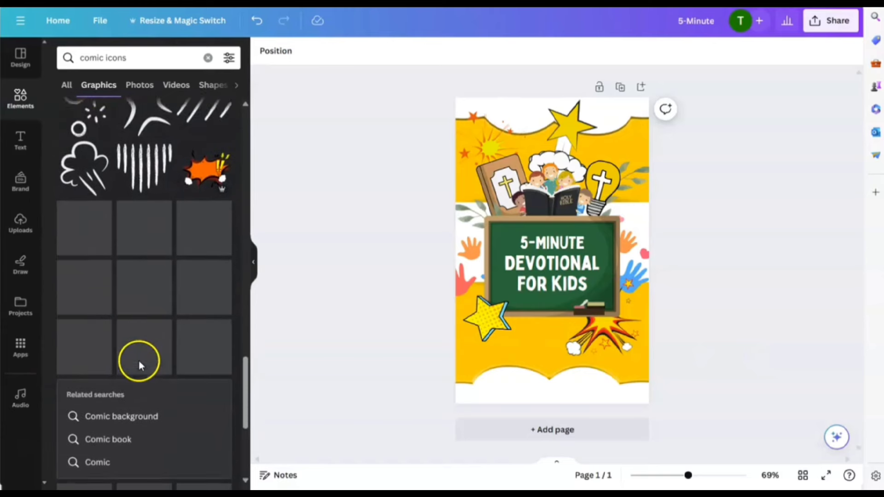
{"action": "scroll", "coordinate": [139, 366], "scroll_direction": "down", "scroll_amount": 6}
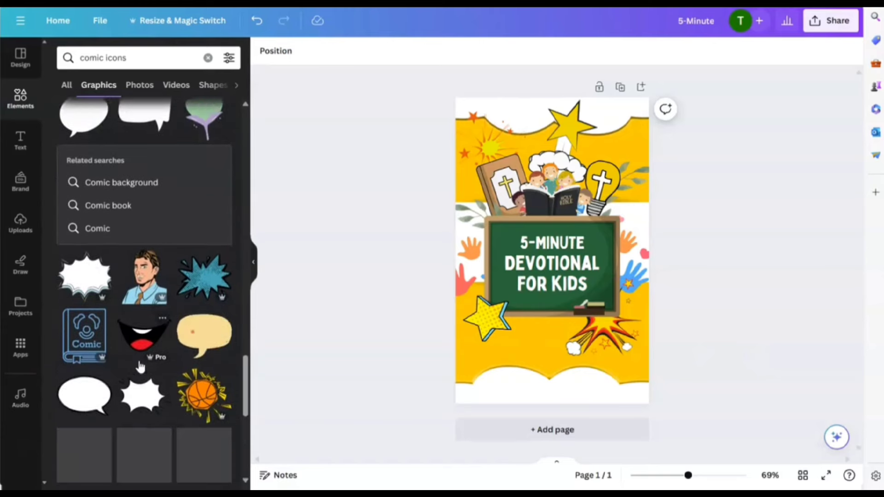
{"action": "scroll", "coordinate": [140, 362], "scroll_direction": "down", "scroll_amount": 2}
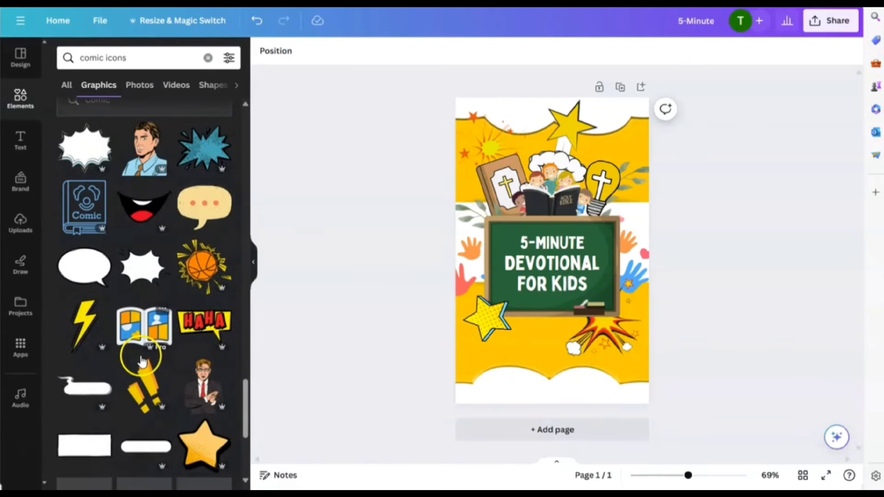
{"action": "left_click", "coordinate": [207, 281]}
{"action": "left_click_drag", "start_coordinate": [552, 216], "coordinate": [555, 319]}
Step: Send the basketball graphic back two layers and bring it forward one layer
{"action": "left_click", "coordinate": [400, 52]}
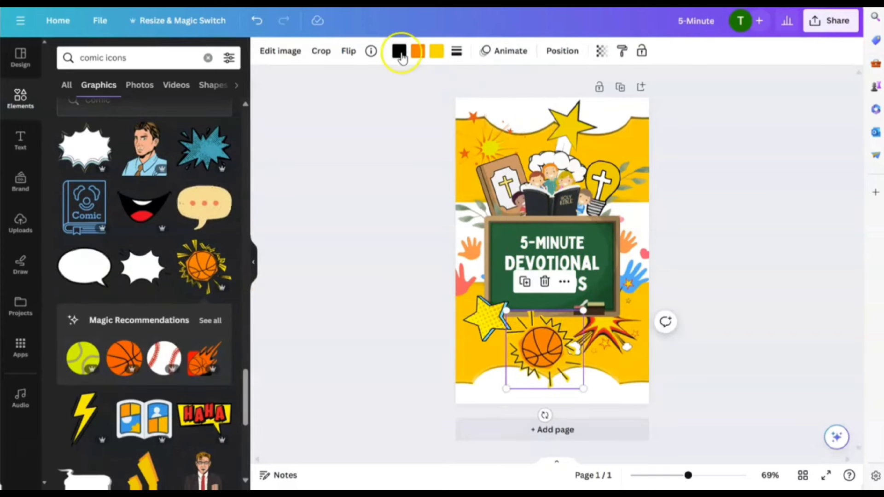
{"action": "left_click", "coordinate": [555, 52]}
{"action": "left_click", "coordinate": [186, 83]}
{"action": "left_click", "coordinate": [186, 83]}
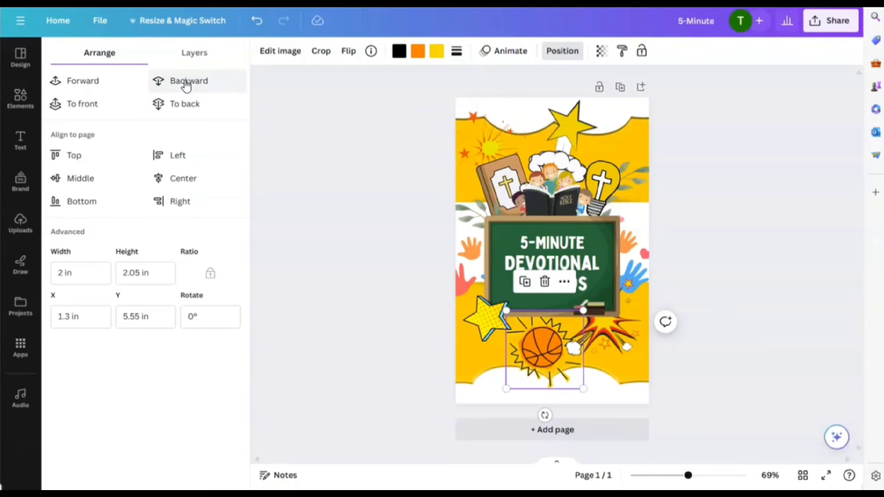
{"action": "left_click", "coordinate": [76, 81]}
{"action": "left_click", "coordinate": [720, 375]}
Step: Rotate the basketball graphic to about 60° and position it between the dotted star and the explosion
{"action": "left_click", "coordinate": [547, 377]}
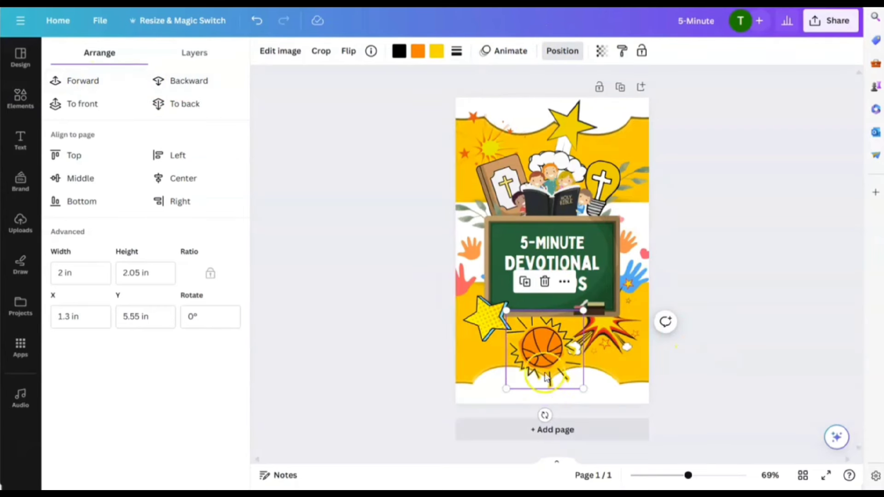
{"action": "left_click_drag", "start_coordinate": [544, 414], "coordinate": [466, 396]}
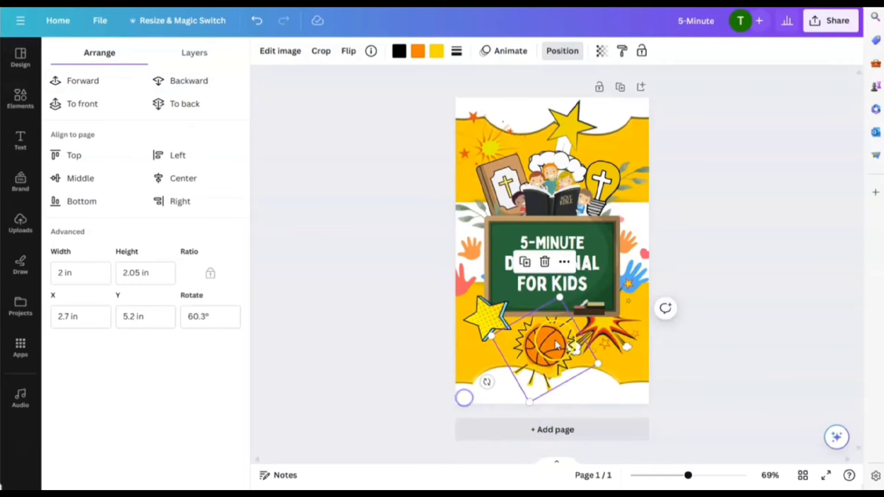
{"action": "left_click_drag", "start_coordinate": [556, 342], "coordinate": [547, 342]}
{"action": "left_click", "coordinate": [789, 316]}
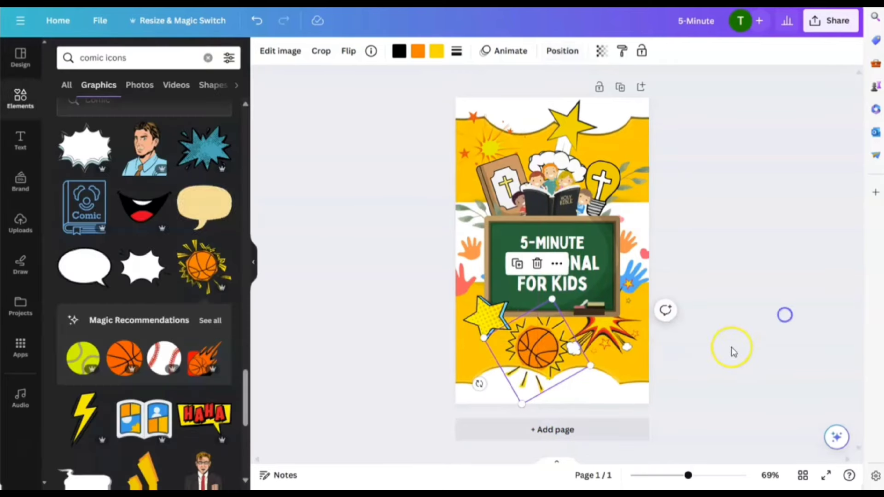
{"action": "left_click", "coordinate": [712, 331]}
Step: Add a blank second page and insert a rounded square on it, stretched into a taller rectangle
{"action": "left_click", "coordinate": [585, 430]}
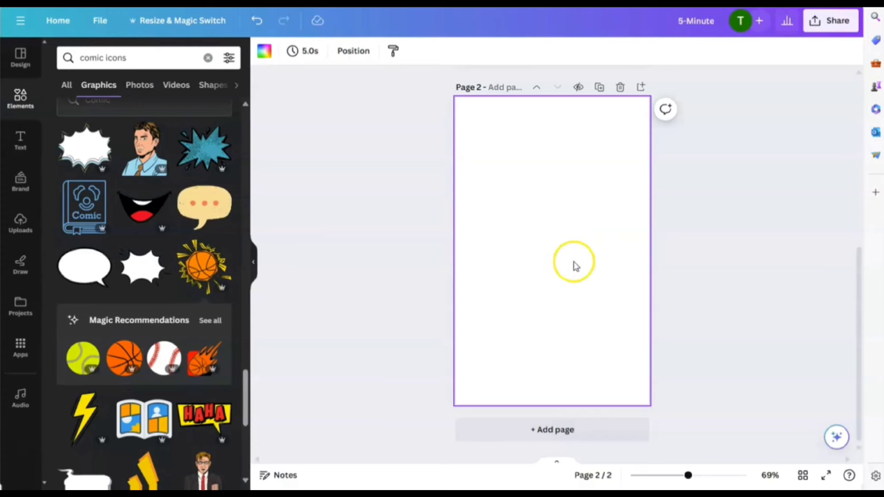
{"action": "left_click", "coordinate": [12, 99]}
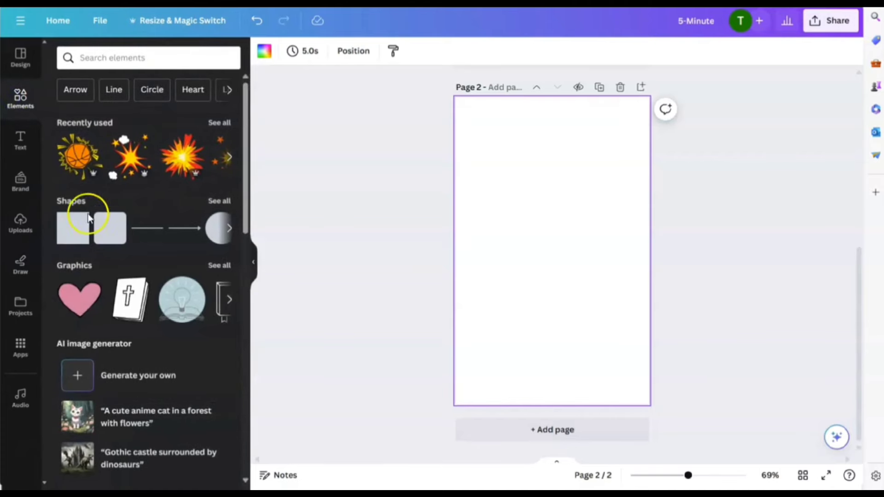
{"action": "left_click", "coordinate": [115, 237]}
{"action": "left_click_drag", "start_coordinate": [556, 226], "coordinate": [552, 196]}
{"action": "left_click_drag", "start_coordinate": [558, 267], "coordinate": [558, 227]}
Step: Fill the rounded rectangle with the document's golden yellow and move it up so it hangs as a tab from page 2's upper edge
{"action": "scroll", "coordinate": [606, 269], "scroll_direction": "up", "scroll_amount": 4}
{"action": "scroll", "coordinate": [572, 184], "scroll_direction": "up", "scroll_amount": 3}
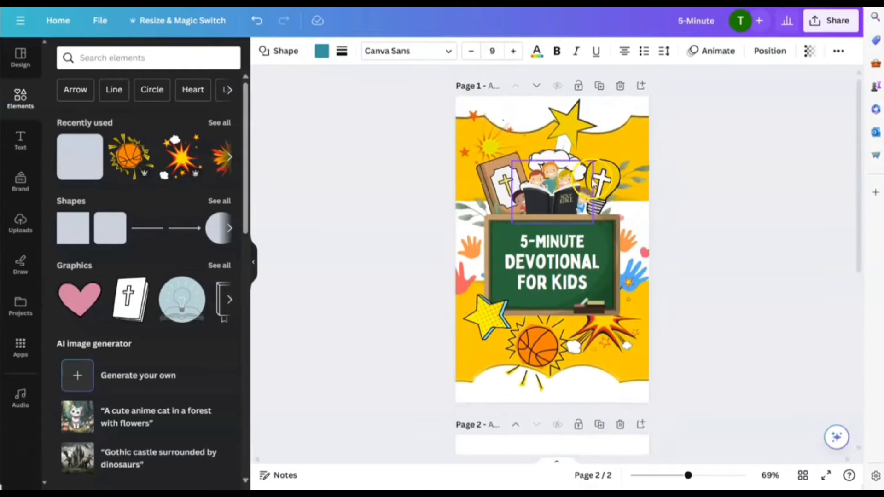
{"action": "scroll", "coordinate": [670, 216], "scroll_direction": "down", "scroll_amount": 5}
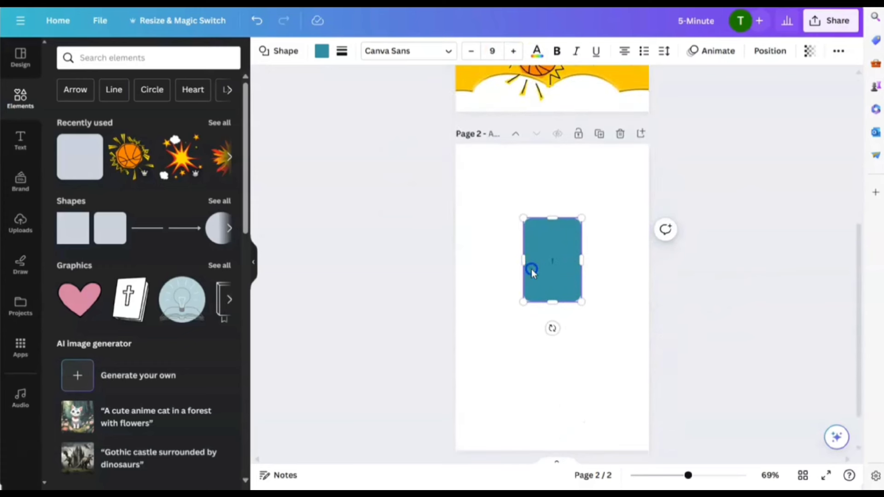
{"action": "left_click", "coordinate": [320, 51]}
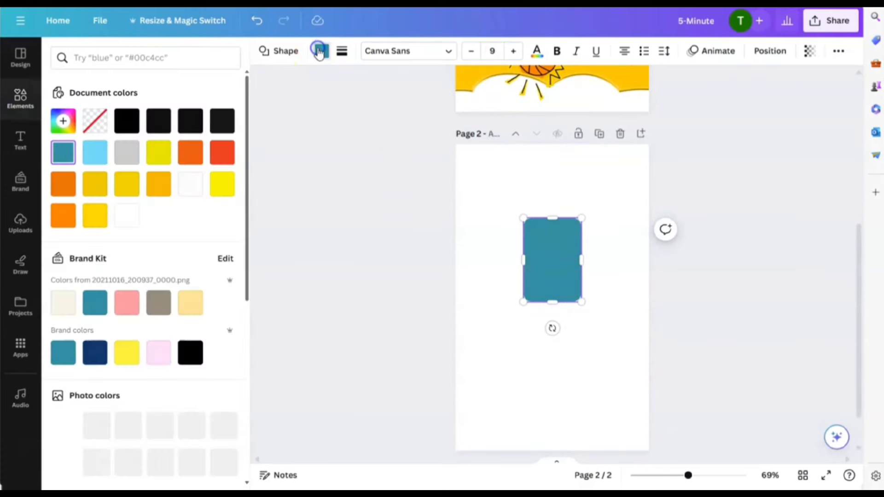
{"action": "left_click", "coordinate": [126, 184]}
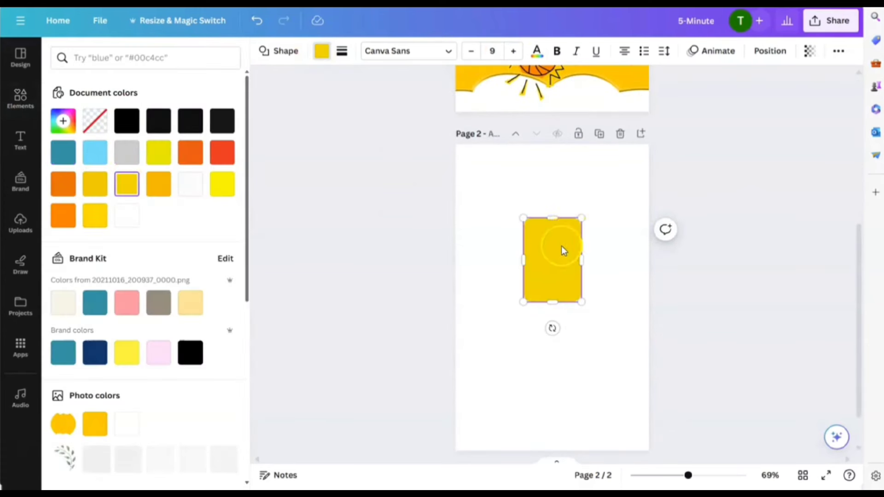
{"action": "left_click_drag", "start_coordinate": [562, 251], "coordinate": [559, 149]}
{"action": "left_click", "coordinate": [596, 245]}
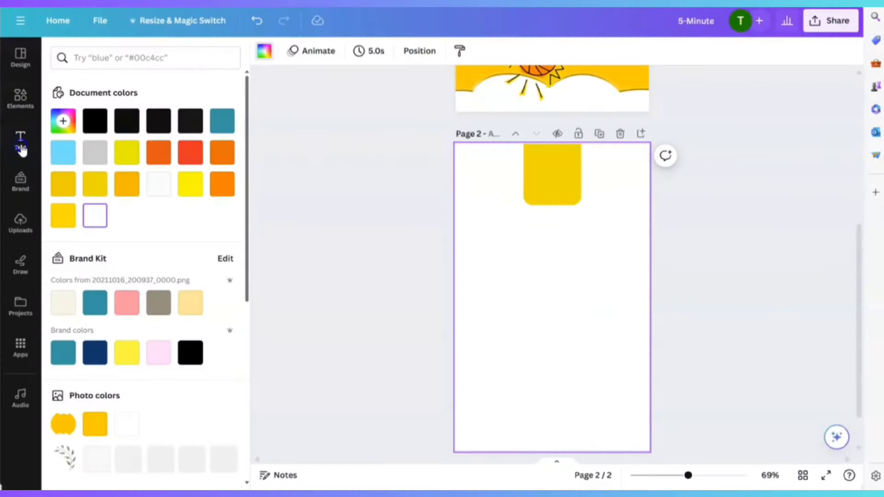
Step: Add a heading reading "Day 1" to page 2 and shrink it to about size 22.9
{"action": "left_click", "coordinate": [20, 141]}
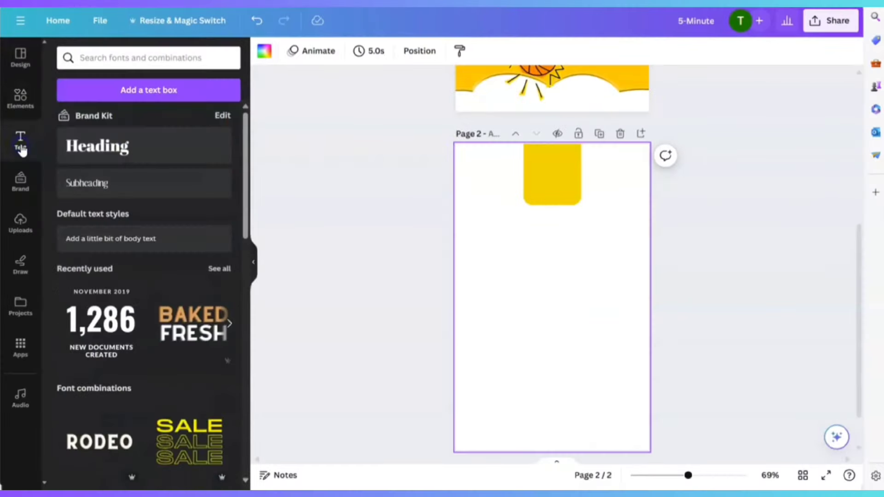
{"action": "left_click", "coordinate": [114, 158]}
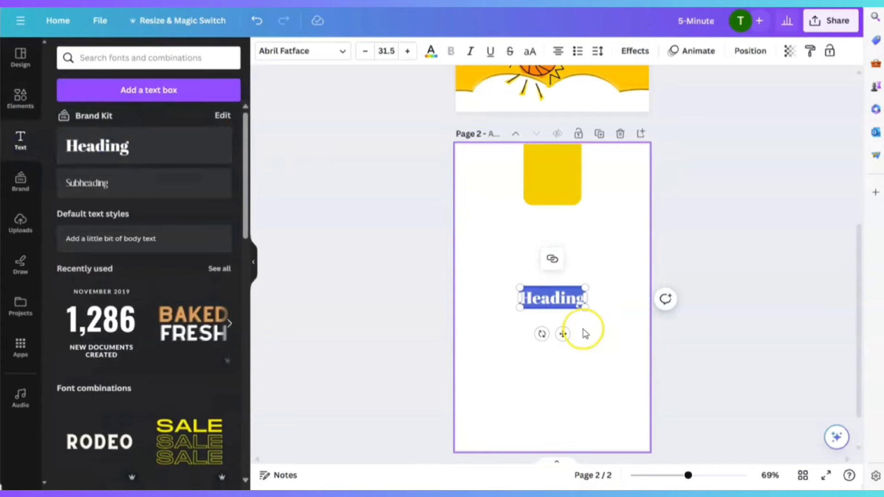
{"action": "type", "text": "Day 1"}
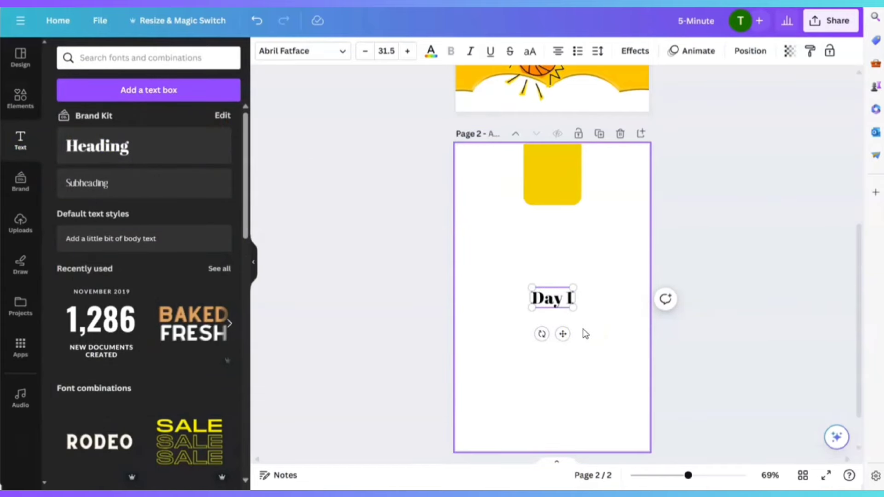
{"action": "left_click", "coordinate": [545, 301]}
{"action": "left_click_drag", "start_coordinate": [530, 289], "coordinate": [544, 293]}
Step: Set the "Day 1" heading's font to Bobby Jones and move it onto the lower part of the yellow tab
{"action": "left_click", "coordinate": [326, 55]}
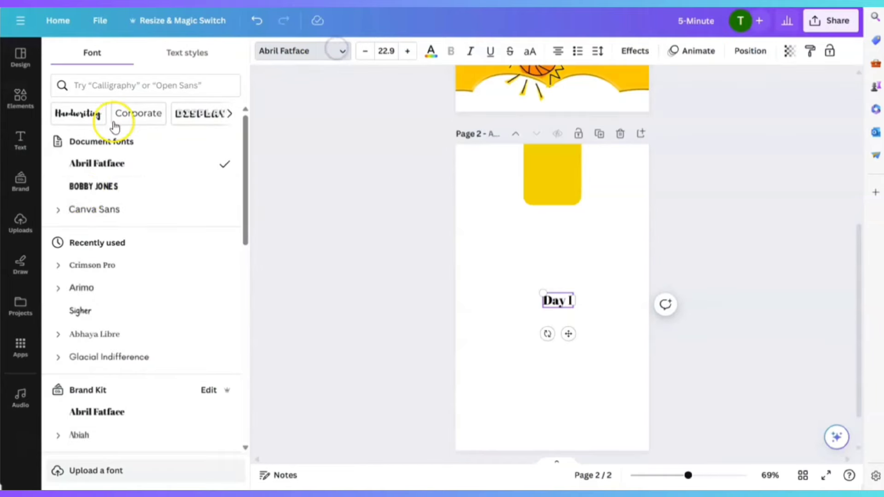
{"action": "left_click", "coordinate": [88, 187]}
{"action": "left_click_drag", "start_coordinate": [567, 332], "coordinate": [566, 221]}
{"action": "left_click", "coordinate": [612, 286]}
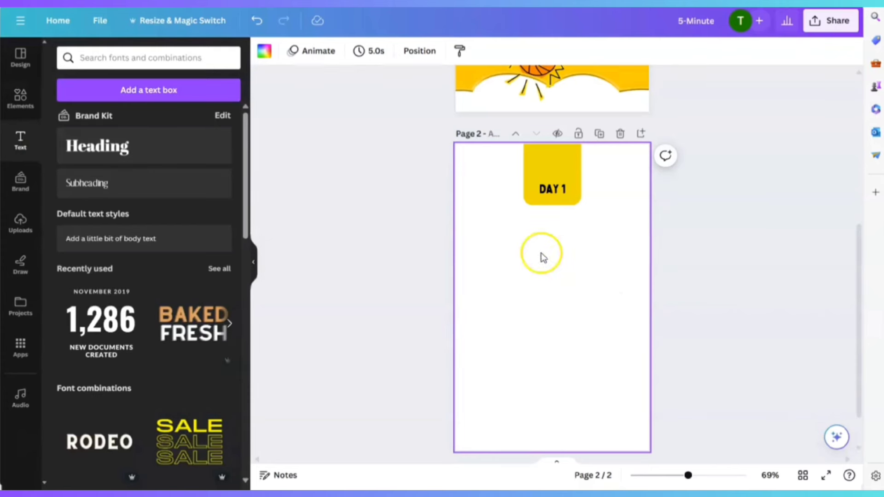
Step: Add a size 20 subheading reading "Always Trust God", centred below the yellow tab
{"action": "left_click", "coordinate": [95, 185]}
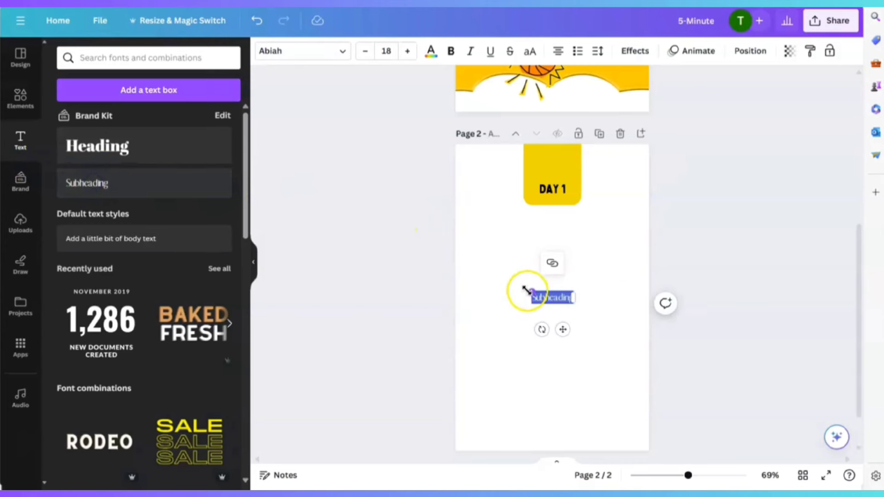
{"action": "left_click_drag", "start_coordinate": [527, 290], "coordinate": [503, 282]}
{"action": "left_click_drag", "start_coordinate": [554, 326], "coordinate": [565, 267]}
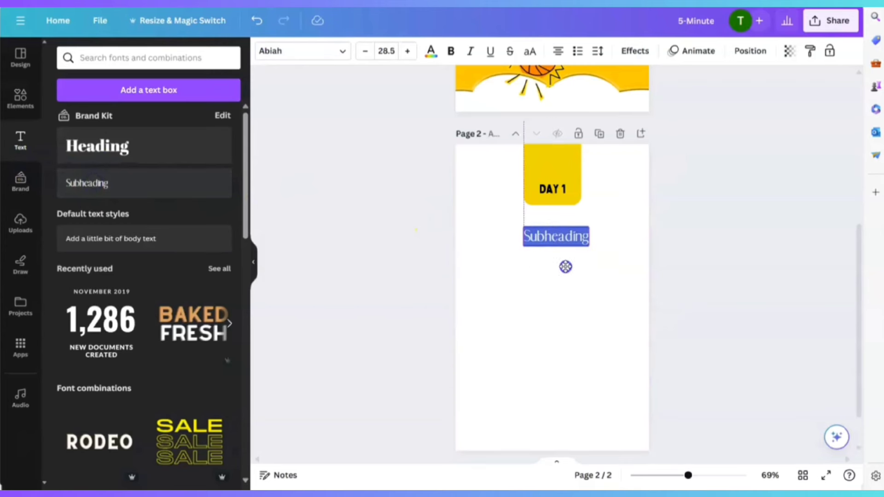
{"action": "mouse_move", "coordinate": [523, 246]}
{"action": "left_mouse_down"}
{"action": "mouse_move", "coordinate": [519, 240]}
{"action": "mouse_move", "coordinate": [540, 243]}
{"action": "left_mouse_up"}
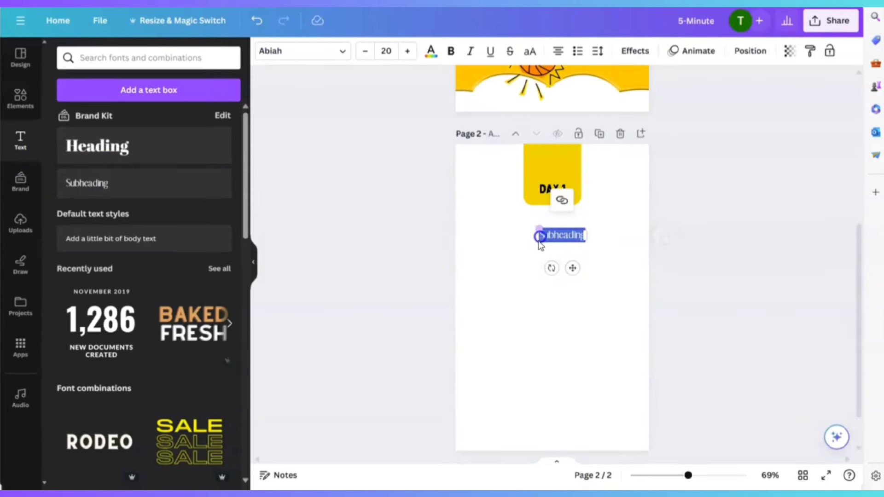
{"action": "left_click_drag", "start_coordinate": [572, 268], "coordinate": [565, 261]}
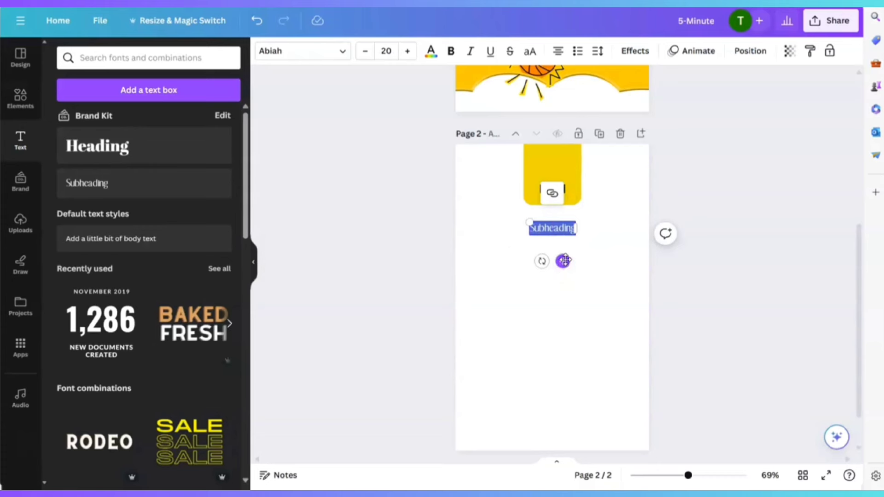
{"action": "type", "text": "W"}
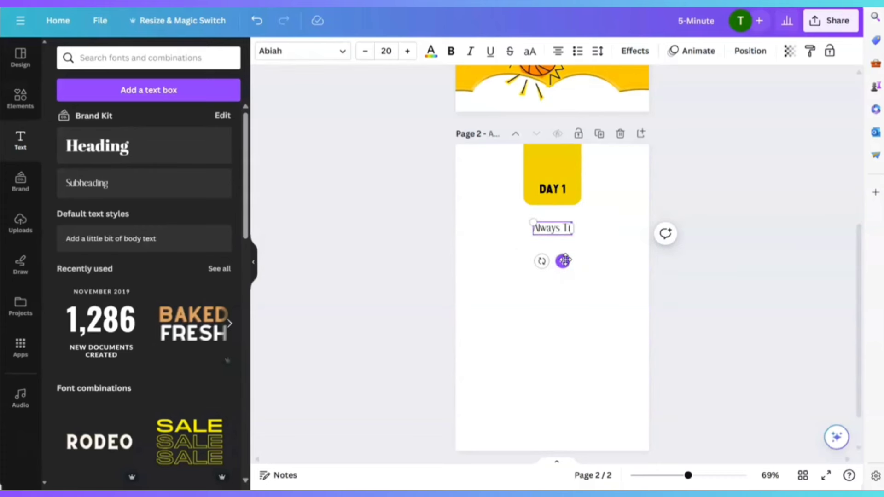
{"action": "left_click", "coordinate": [573, 263]}
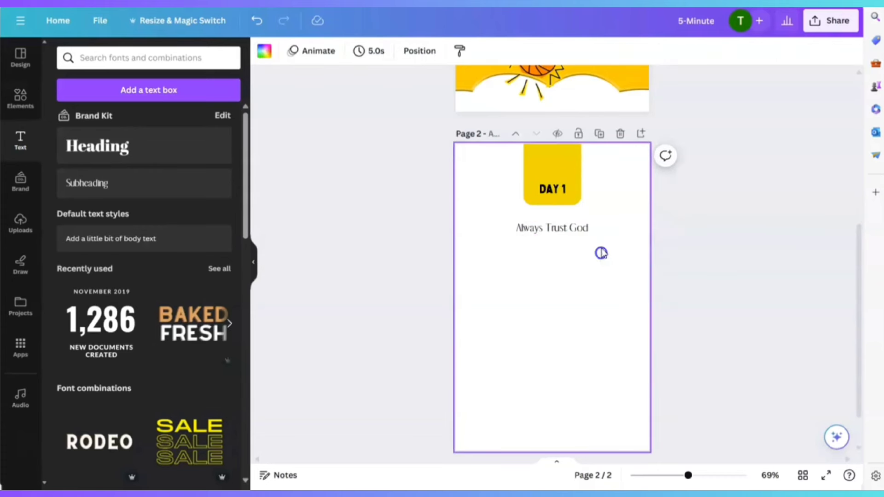
Step: Set the "Always Trust God" subheading's font to Bobby Jones and nudge it slightly closer to the yellow tab
{"action": "left_click", "coordinate": [550, 236]}
{"action": "left_click", "coordinate": [339, 52]}
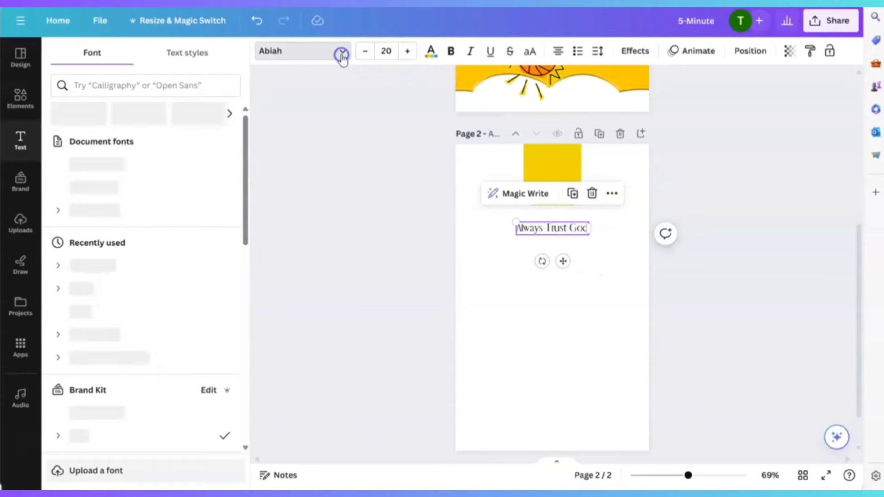
{"action": "left_click", "coordinate": [122, 186]}
{"action": "left_click", "coordinate": [598, 306]}
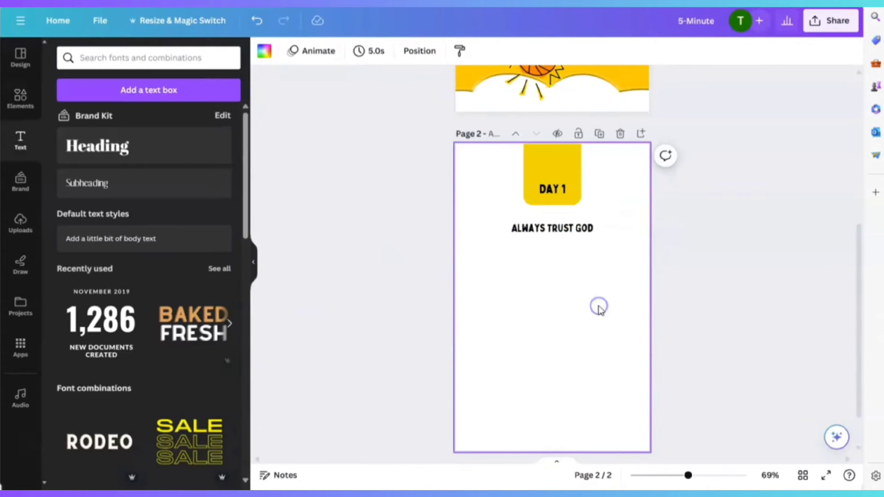
{"action": "left_click_drag", "start_coordinate": [576, 227], "coordinate": [557, 225]}
{"action": "left_click", "coordinate": [568, 274]}
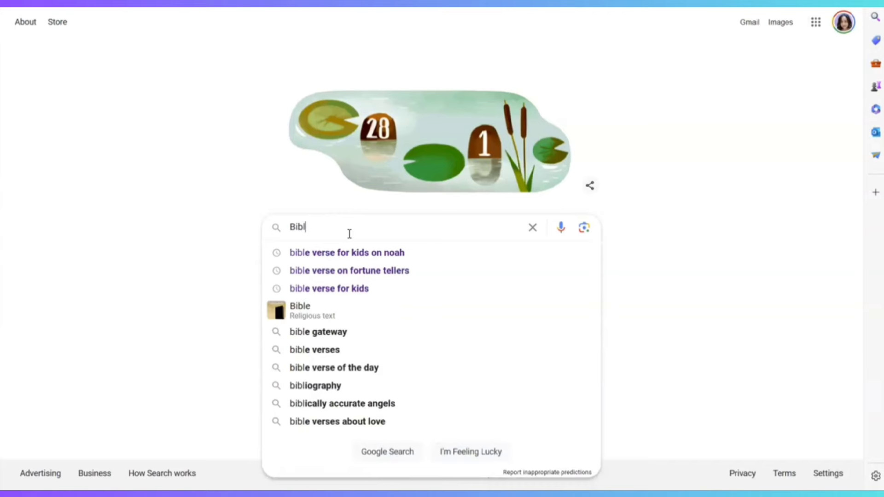
Step: Search Google for "Bible verse for kids about trust in God"
{"action": "type", "text": "e ver"}
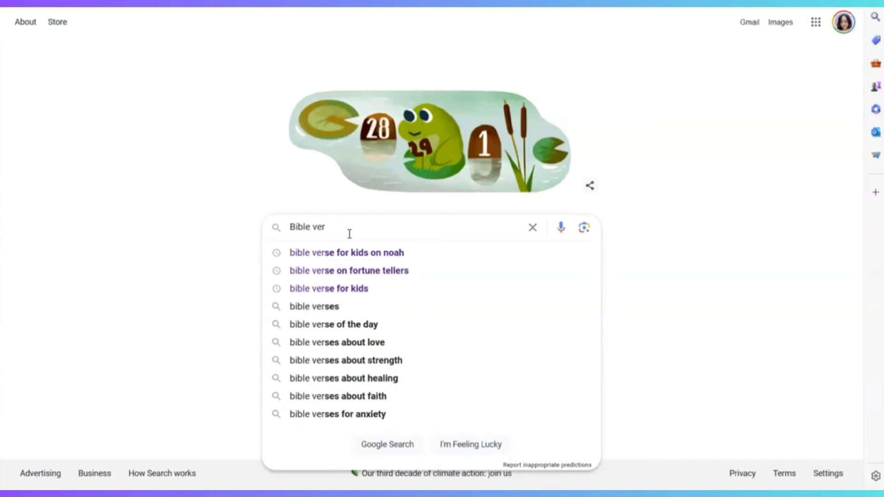
{"action": "type", "text": "se for kids about "}
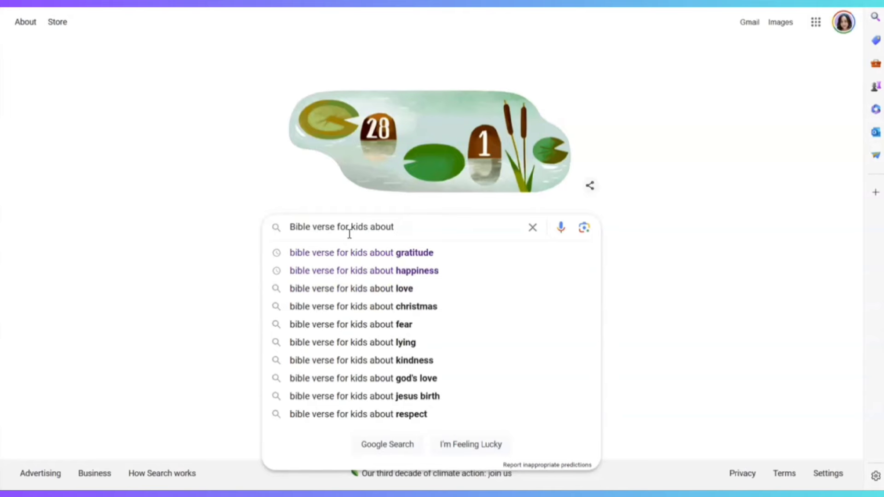
{"action": "type", "text": "trust in God"}
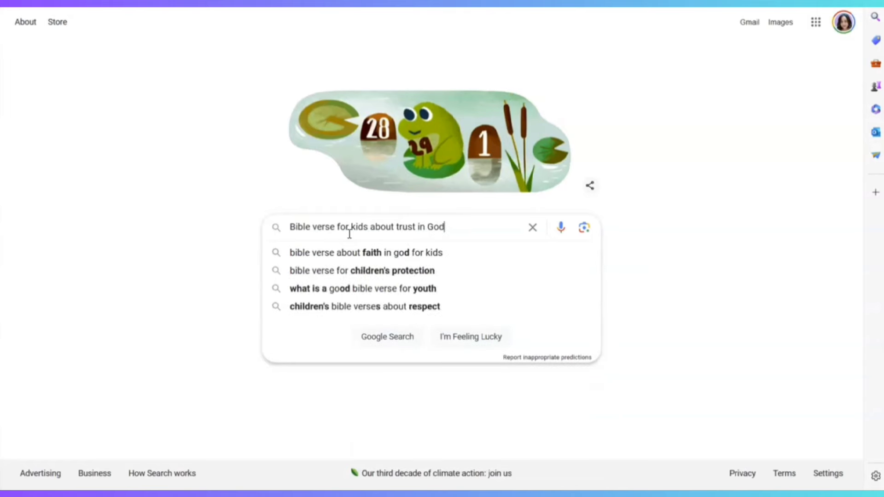
{"action": "key", "text": "Return"}
Step: Copy the Proverbs 3:5 reference and its verse text from the featured search result
{"action": "left_click", "coordinate": [115, 154]}
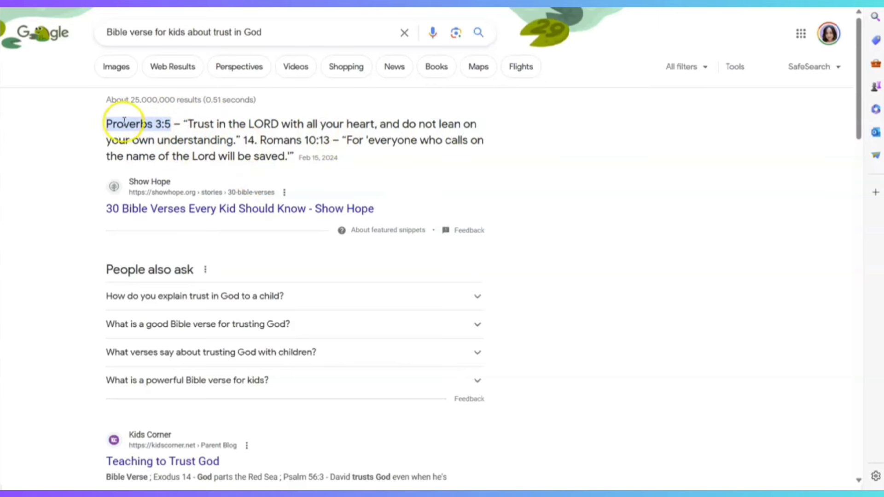
{"action": "left_click_drag", "start_coordinate": [109, 123], "coordinate": [243, 139]}
{"action": "key", "text": "ctrl+c"}
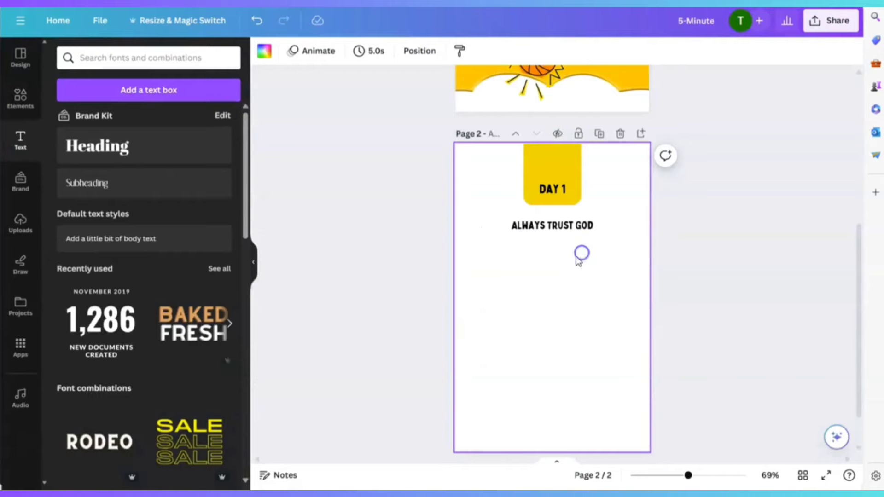
Step: Add a subheading text box in Crimson Pro below "Always Trust God" and paste the copied Proverbs 3:5 verse into it
{"action": "left_click", "coordinate": [91, 191]}
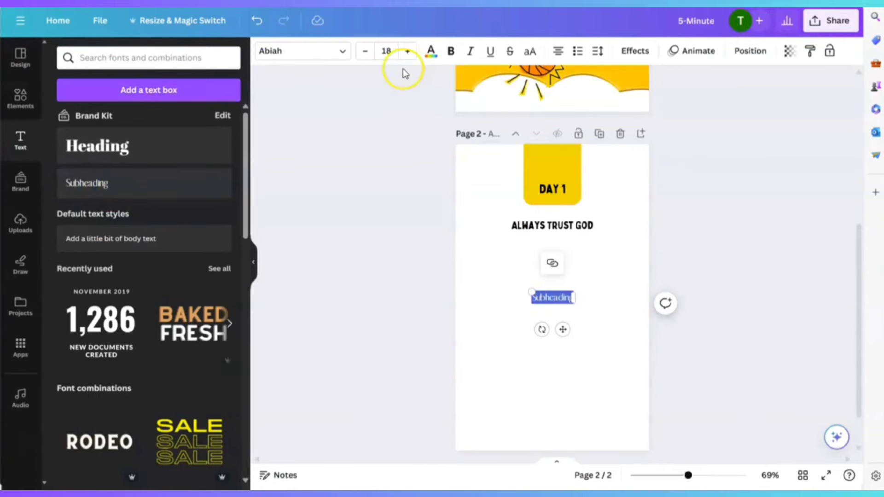
{"action": "left_click", "coordinate": [341, 52]}
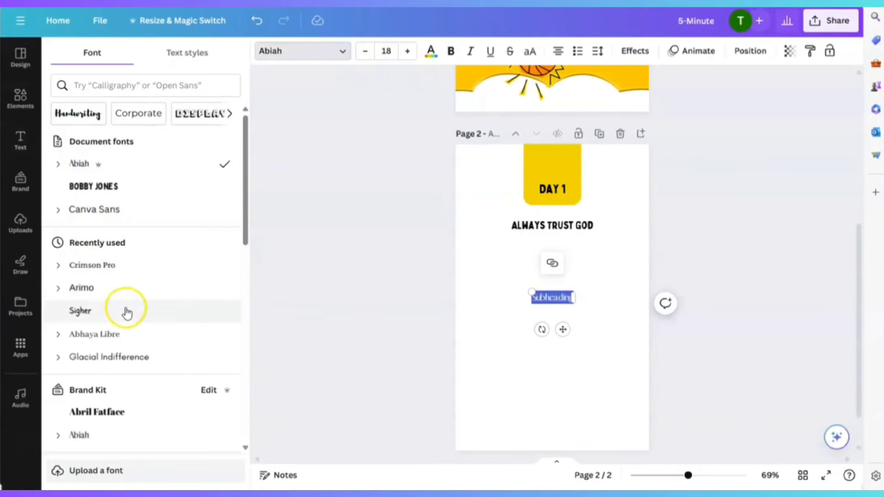
{"action": "left_click", "coordinate": [98, 265]}
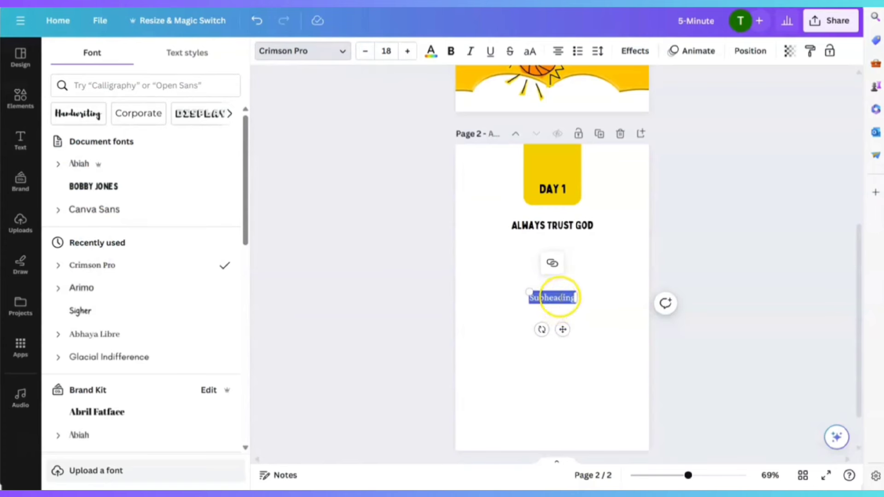
{"action": "key", "text": "ctrl+v"}
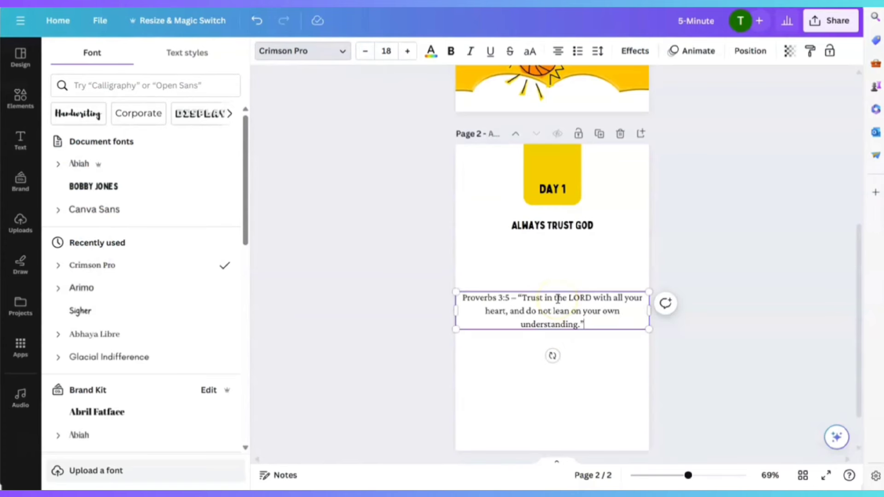
Step: Remove the dash after "Proverbs 3:5" and put the verse text on its own line below the reference
{"action": "left_click", "coordinate": [519, 297]}
{"action": "key", "text": "BackSpace"}
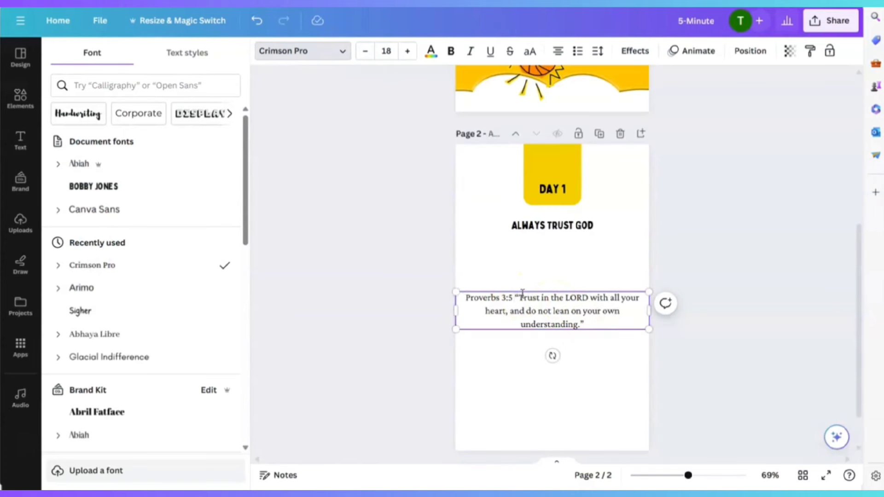
{"action": "key", "text": "Return"}
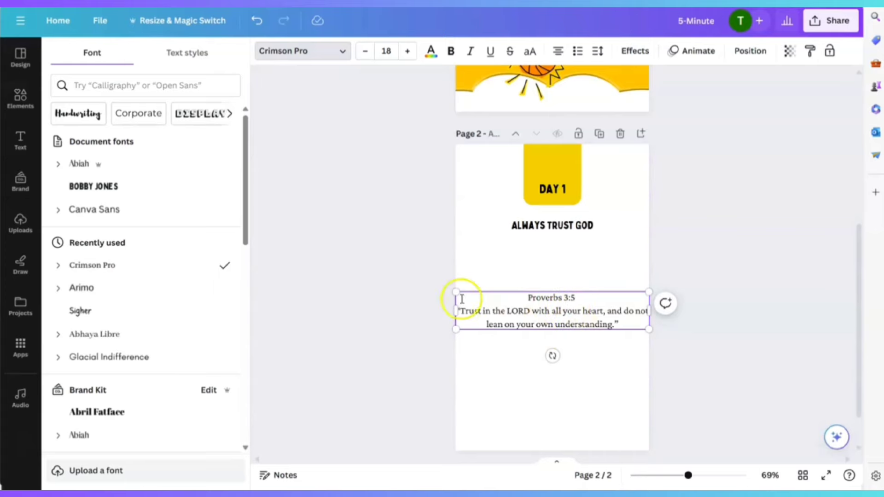
Step: Shrink the verse text box to about size 10.5 and place it just below the "Always Trust God" title
{"action": "left_click", "coordinate": [702, 475]}
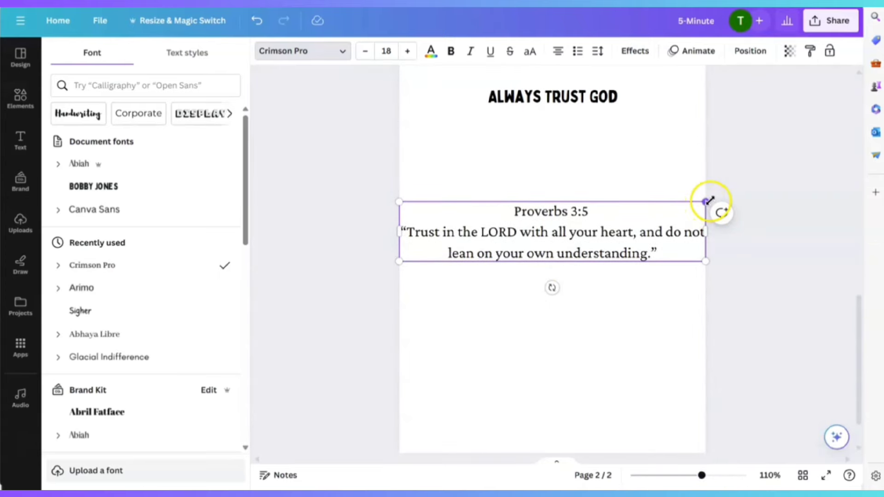
{"action": "left_click_drag", "start_coordinate": [707, 201], "coordinate": [580, 219]}
{"action": "left_click_drag", "start_coordinate": [507, 283], "coordinate": [555, 187]}
{"action": "left_click", "coordinate": [586, 237]}
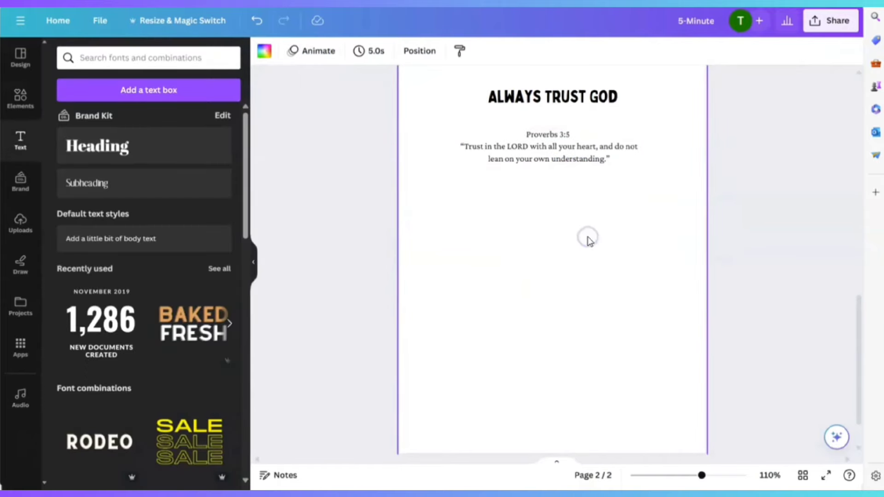
{"action": "scroll", "coordinate": [587, 237], "scroll_direction": "up", "scroll_amount": 3}
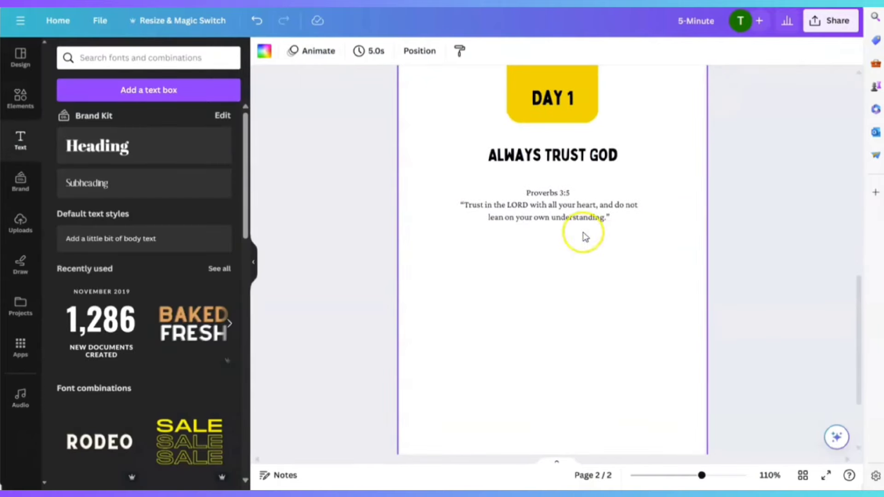
{"action": "left_click", "coordinate": [553, 206]}
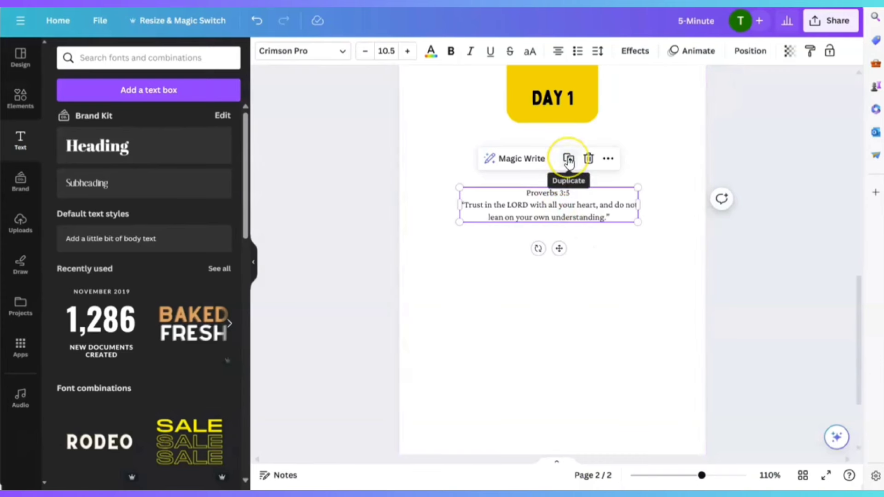
{"action": "left_click", "coordinate": [570, 292]}
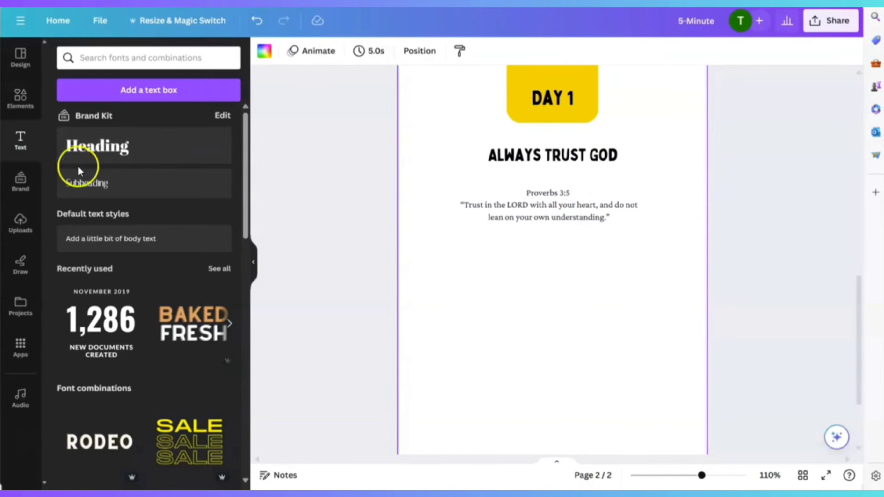
Step: Add another subheading text box below the verse and set its font to Crimson Pro
{"action": "left_click", "coordinate": [86, 179]}
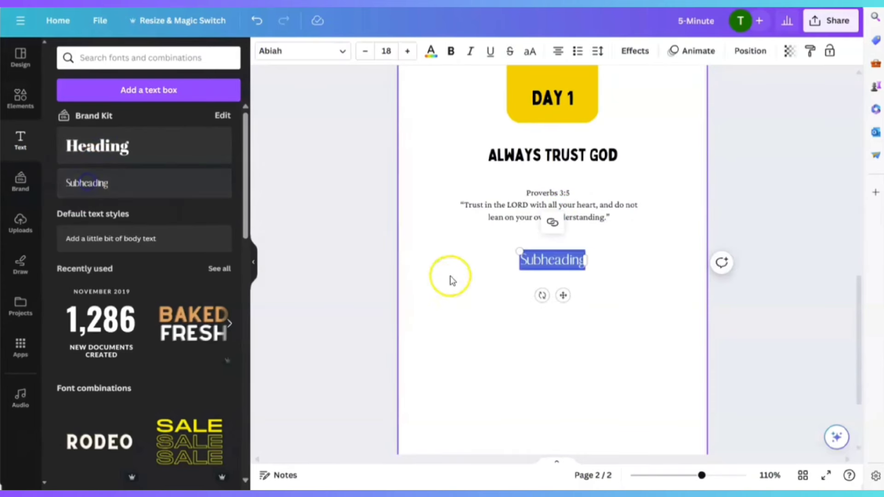
{"action": "left_click", "coordinate": [349, 55]}
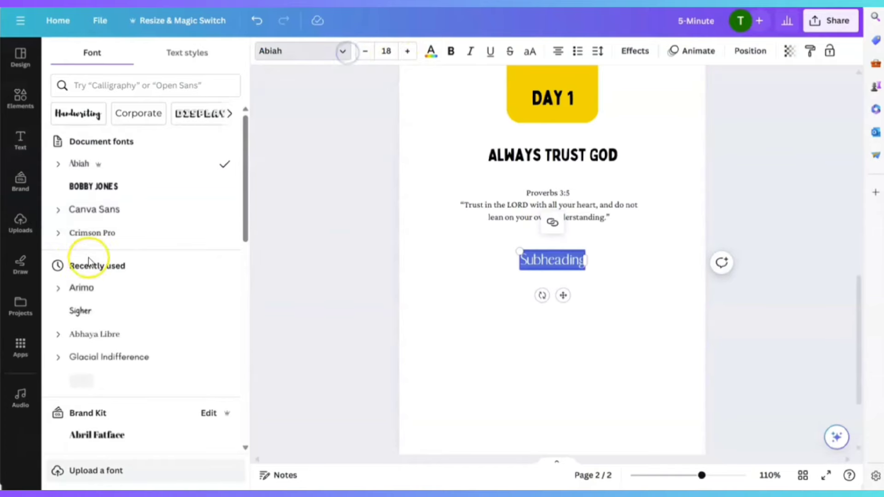
{"action": "left_click", "coordinate": [96, 232]}
Step: Enlarge the verse text box to about size 11.8 and centre it below the "Always Trust God" title
{"action": "left_click", "coordinate": [569, 194]}
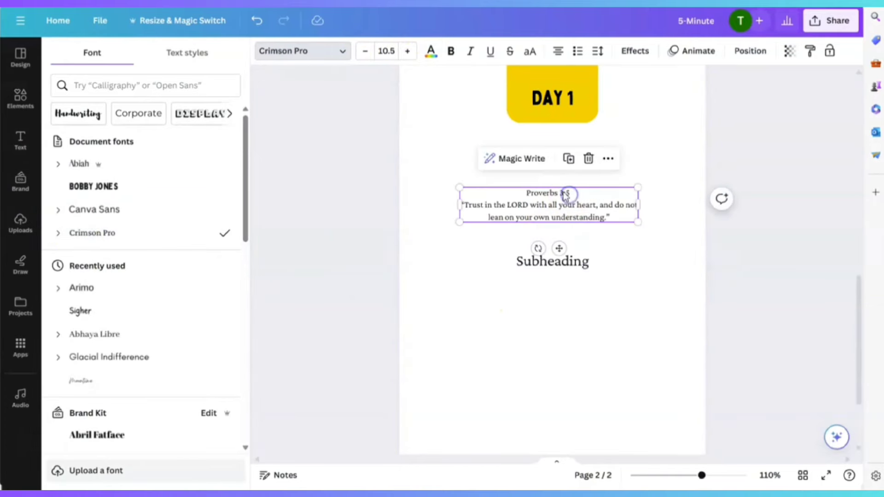
{"action": "left_click_drag", "start_coordinate": [459, 187], "coordinate": [436, 184]}
{"action": "left_click_drag", "start_coordinate": [554, 223], "coordinate": [556, 208]}
Step: Reduce the placeholder subheading's font size to 12
{"action": "left_click", "coordinate": [572, 258]}
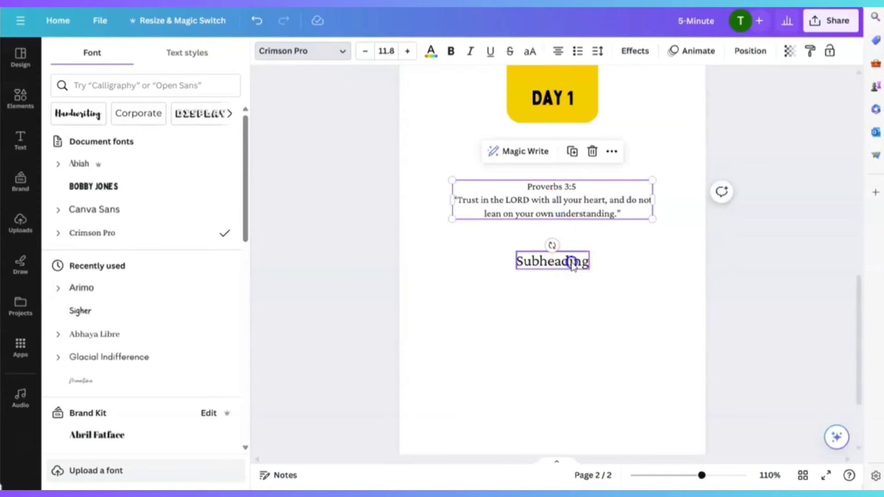
{"action": "left_click", "coordinate": [366, 52]}
{"action": "left_click", "coordinate": [366, 52]}
{"action": "left_click", "coordinate": [366, 51]}
{"action": "left_click", "coordinate": [365, 51]}
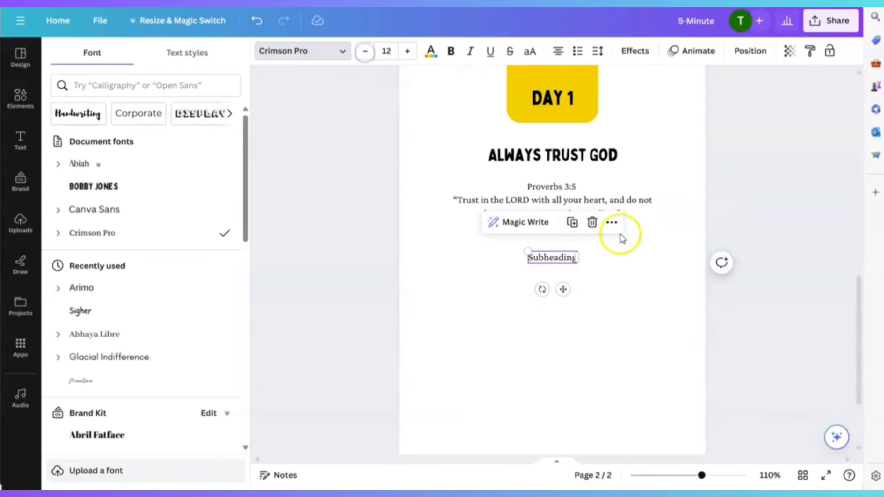
Step: Set the Proverbs 3:5 verse's font size to 12
{"action": "left_click", "coordinate": [619, 203]}
{"action": "left_click", "coordinate": [408, 51]}
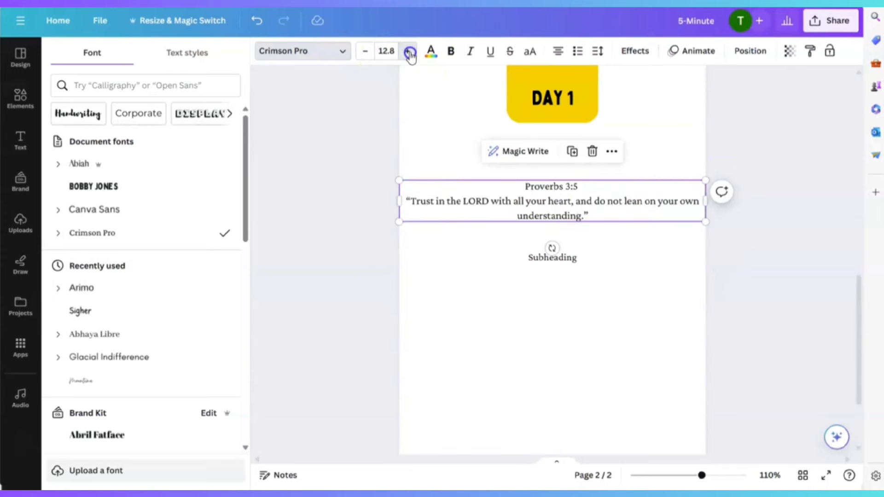
{"action": "left_click", "coordinate": [391, 51]}
{"action": "type", "text": "12"}
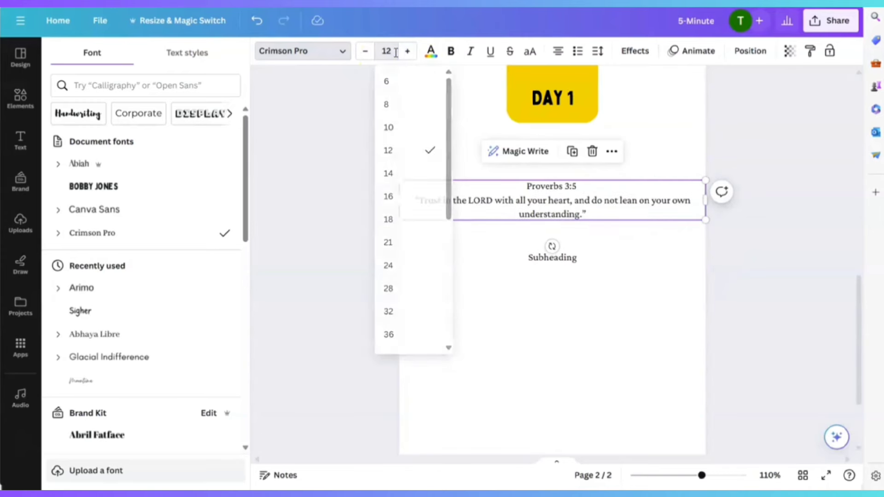
{"action": "key", "text": "Return"}
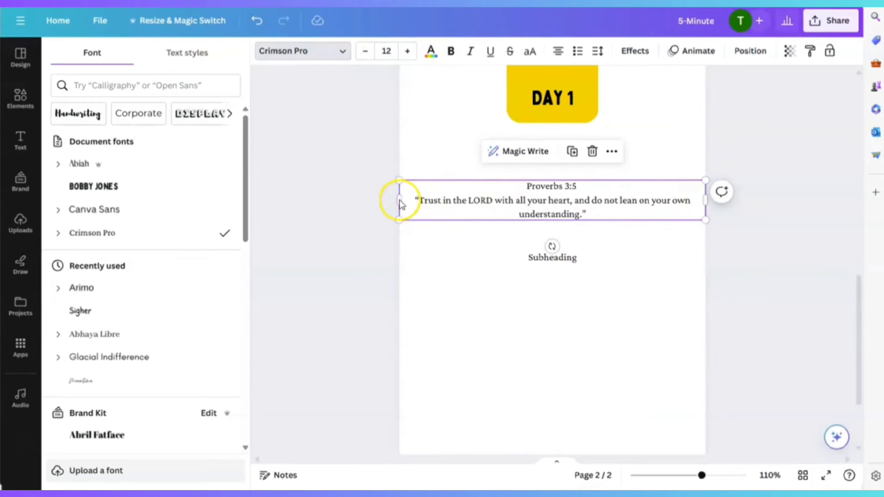
Step: Narrow the verse text box so the quote wraps after "do not", and centre it slightly closer to the title
{"action": "left_click_drag", "start_coordinate": [397, 198], "coordinate": [485, 205]}
{"action": "left_click_drag", "start_coordinate": [617, 202], "coordinate": [573, 195]}
{"action": "left_click", "coordinate": [629, 276]}
Step: Move the placeholder subheading closer to the verse and replace its text with wording that starts with "How"
{"action": "left_click", "coordinate": [539, 247]}
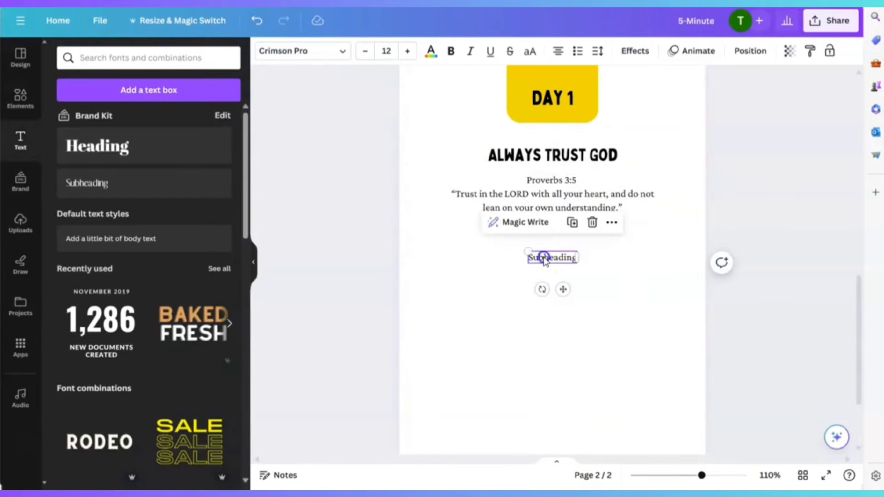
{"action": "double_click", "coordinate": [549, 248]}
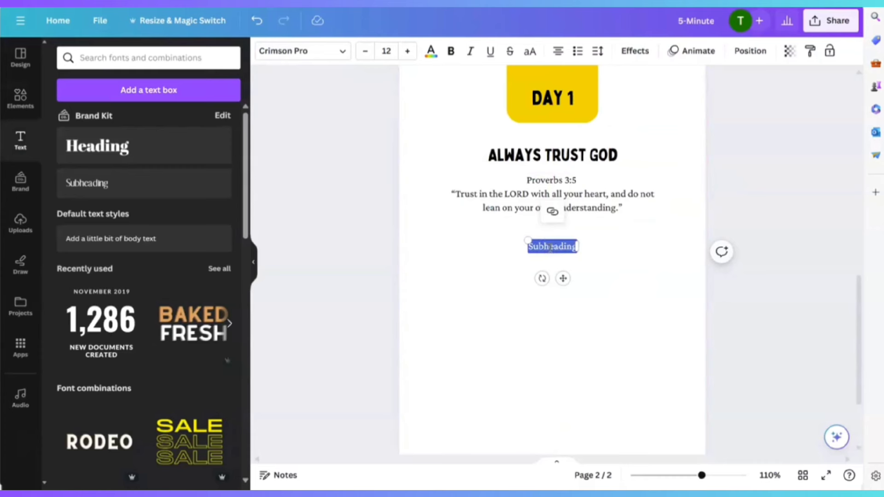
{"action": "type", "text": "R"}
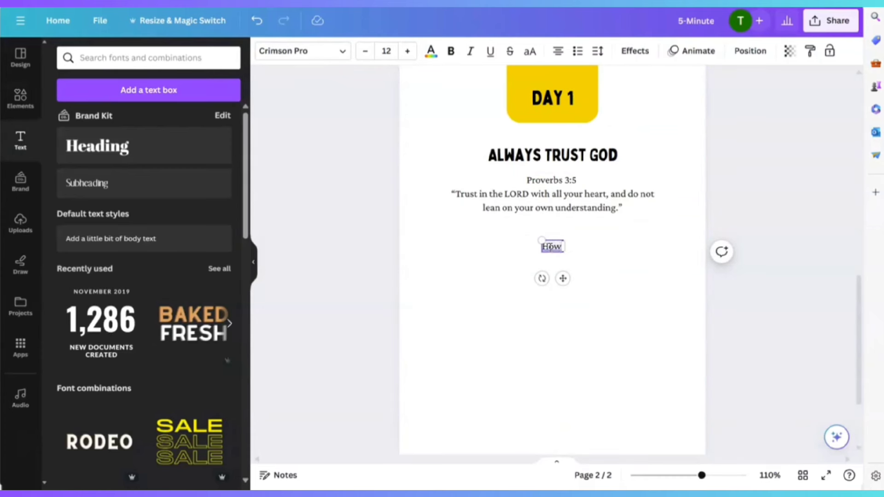